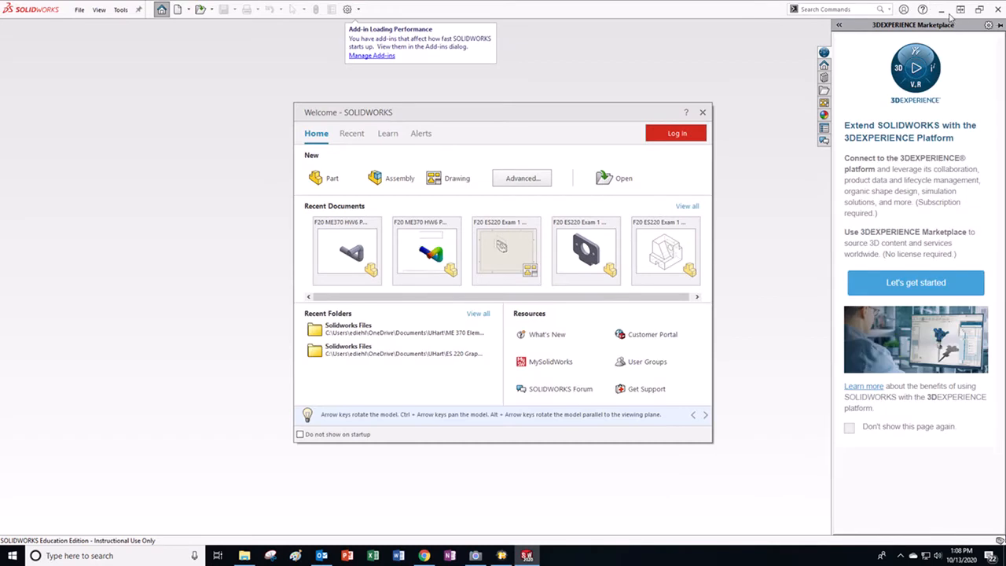
Step: View the handwritten stress calculation in the Camera app and return to SOLIDWORKS
click(941, 10)
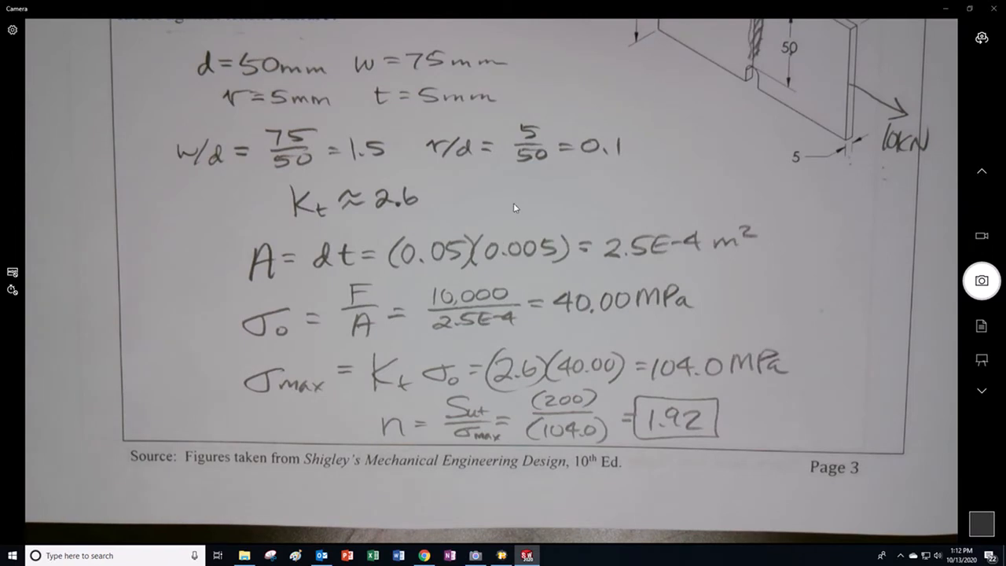
click(500, 557)
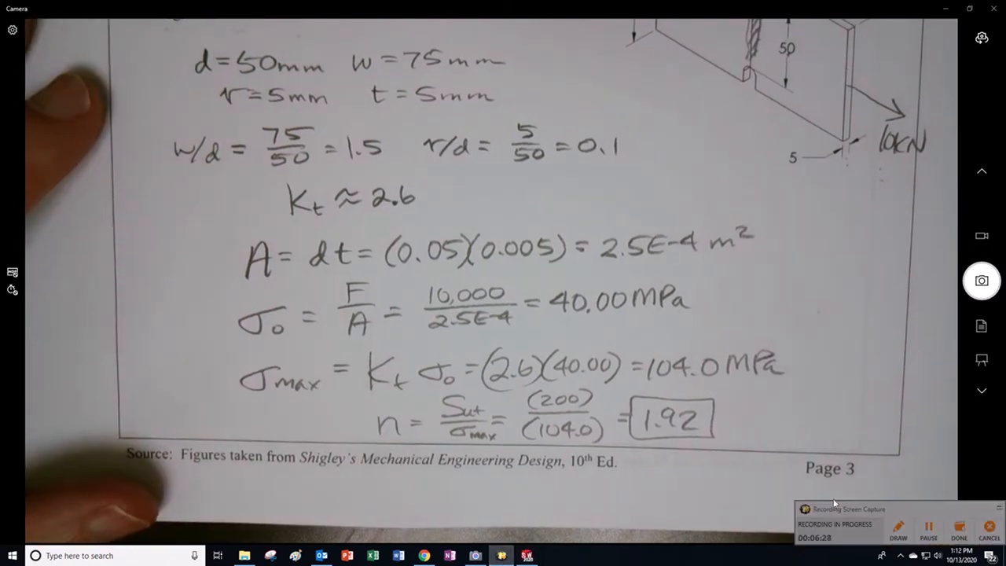
click(999, 508)
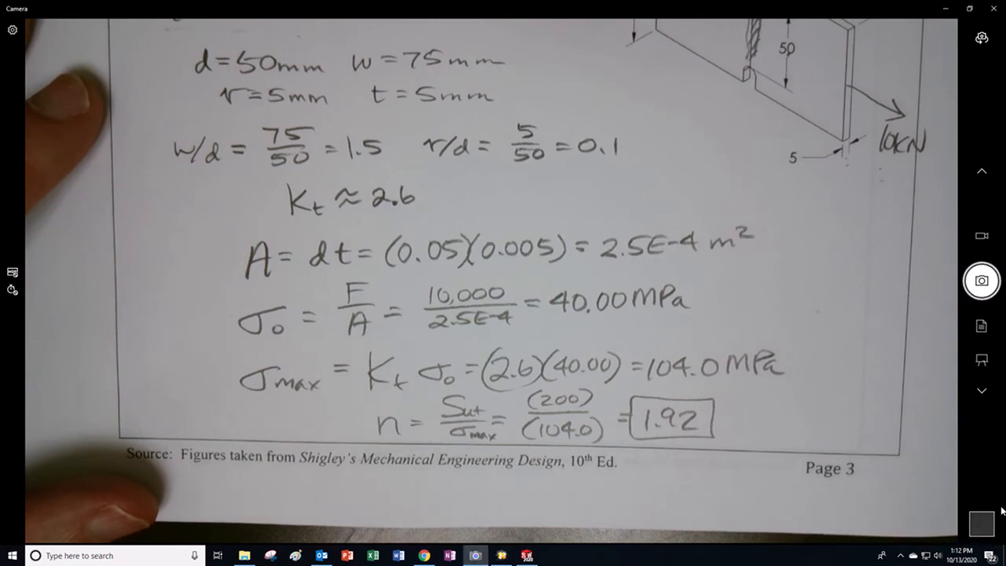
click(947, 8)
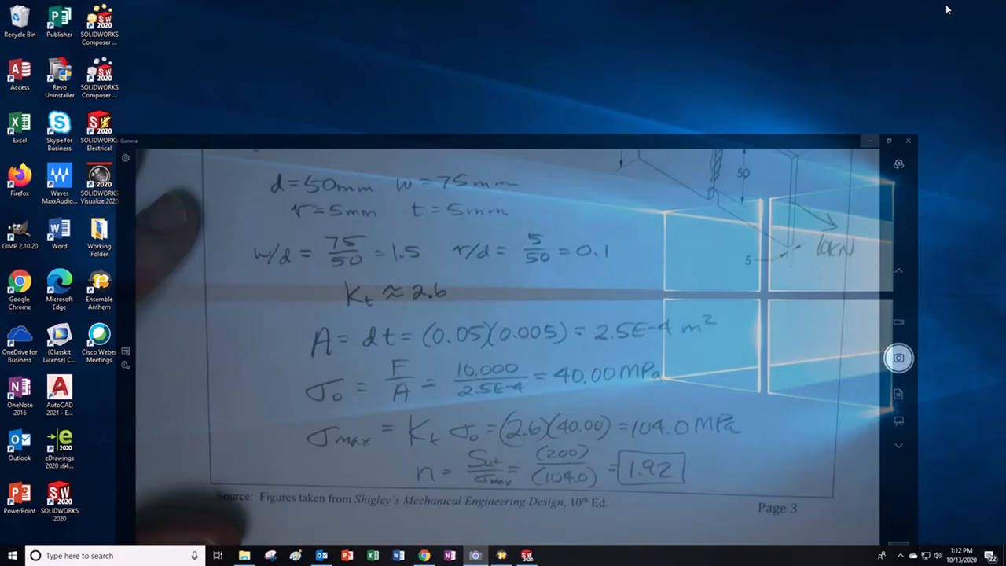
click(528, 555)
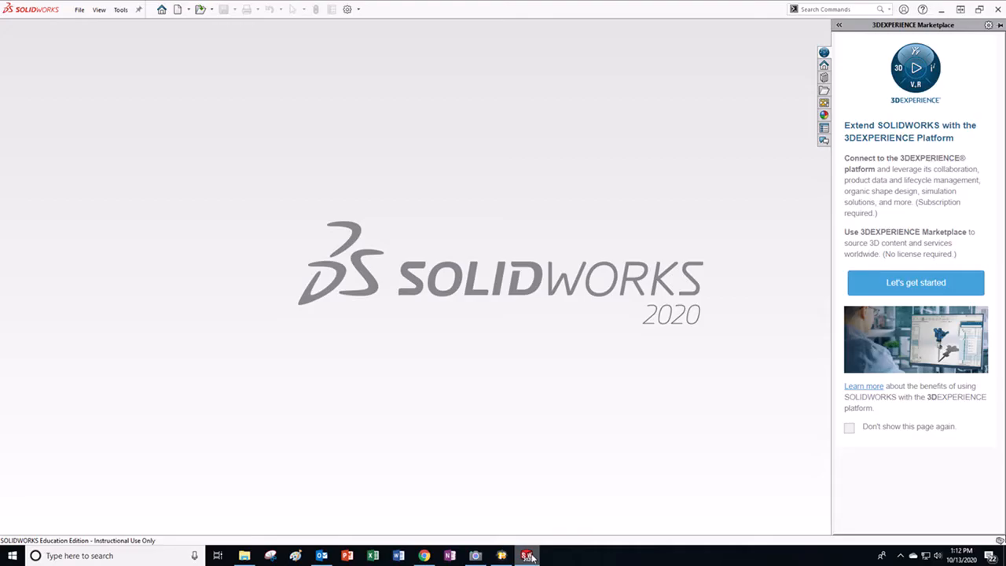
Step: Create a new part document and set its unit system to MMGS (millimeter, gram, second)
click(80, 10)
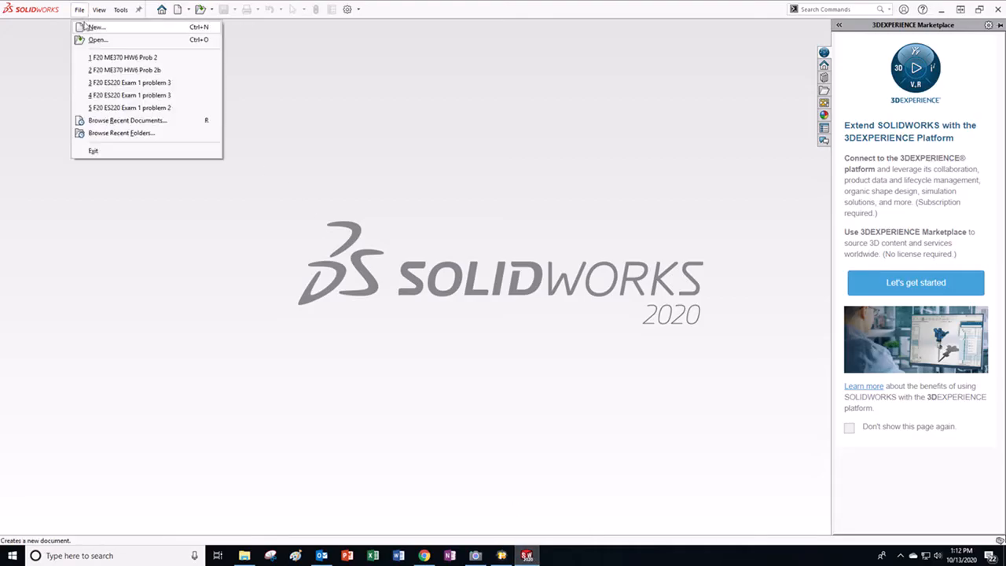
click(93, 27)
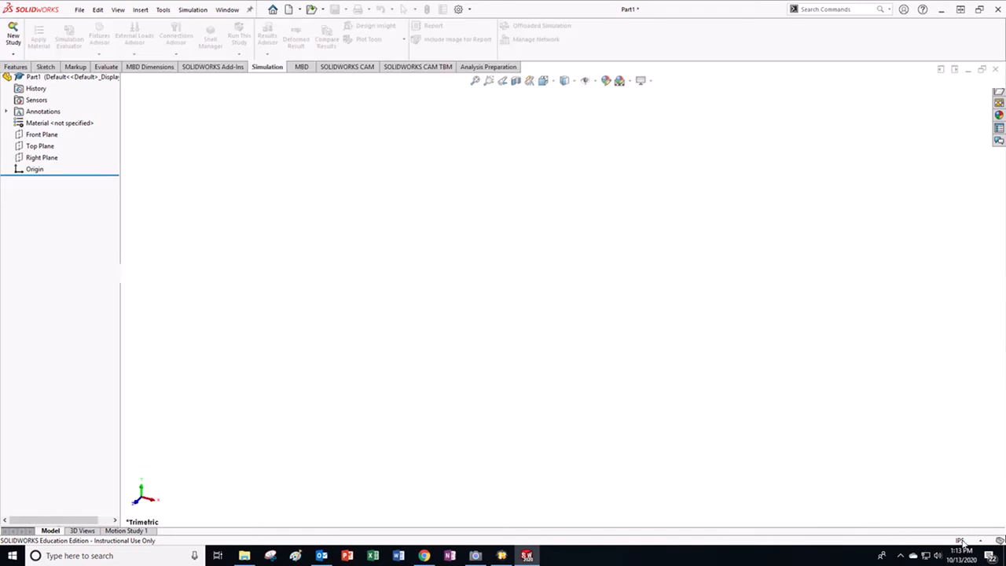
click(961, 541)
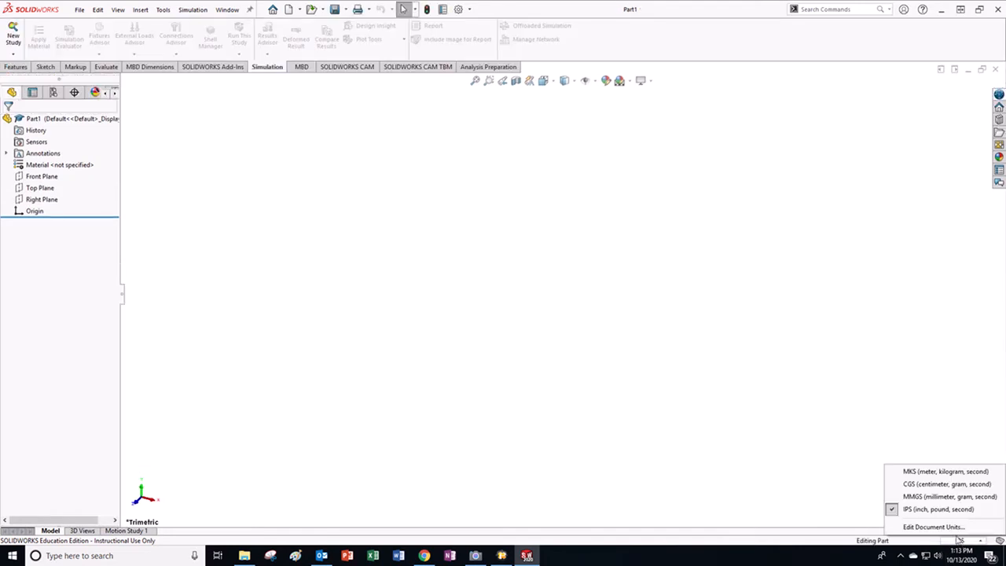
click(903, 497)
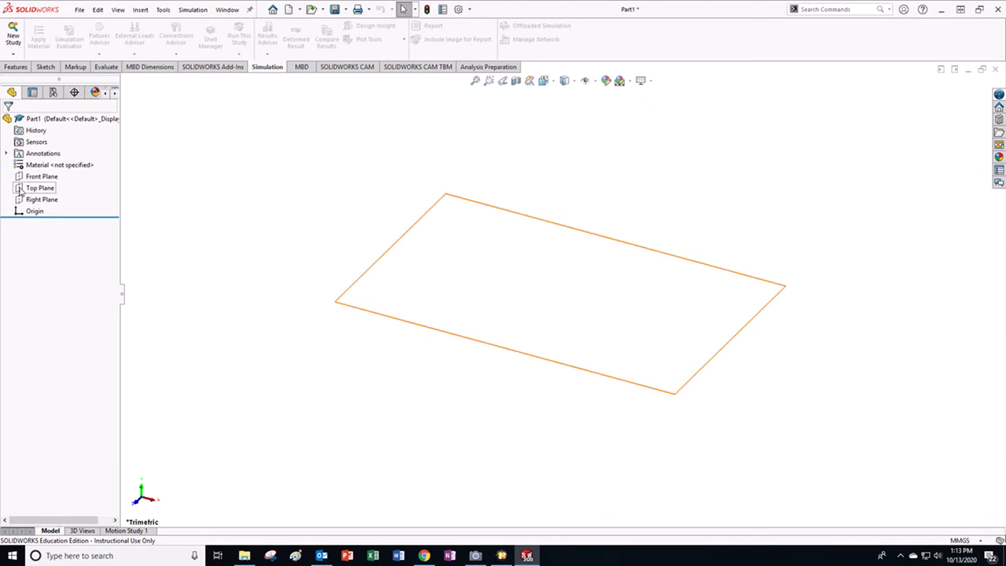
Step: Sketch a center rectangle about 183 mm wide and 60 mm high on the Front Plane, centred on the origin
click(22, 182)
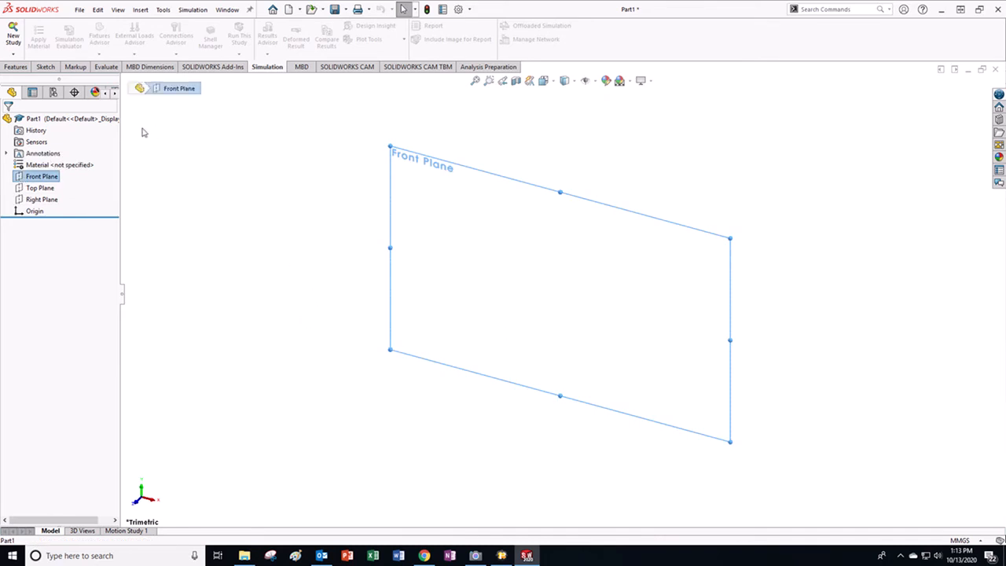
click(45, 66)
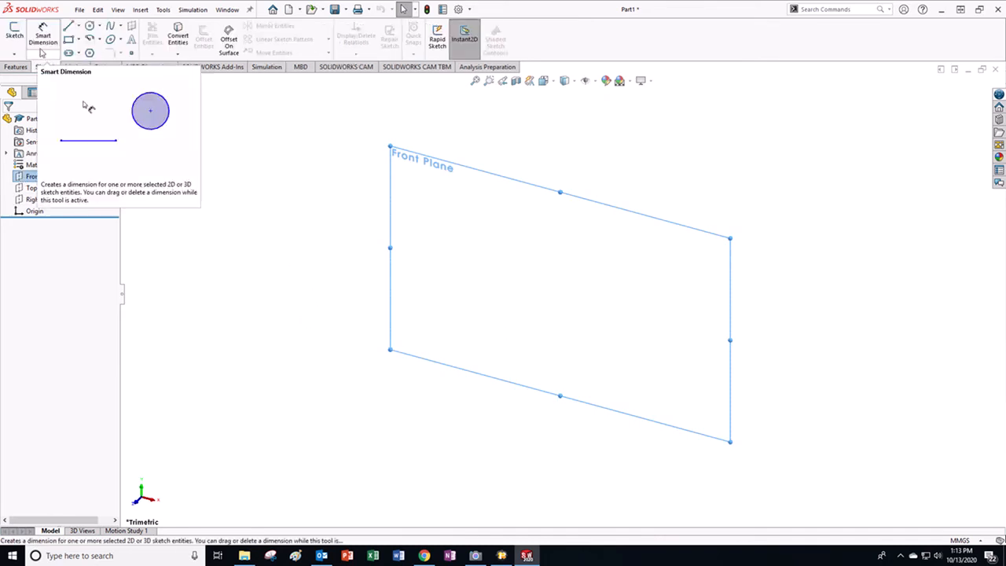
click(79, 39)
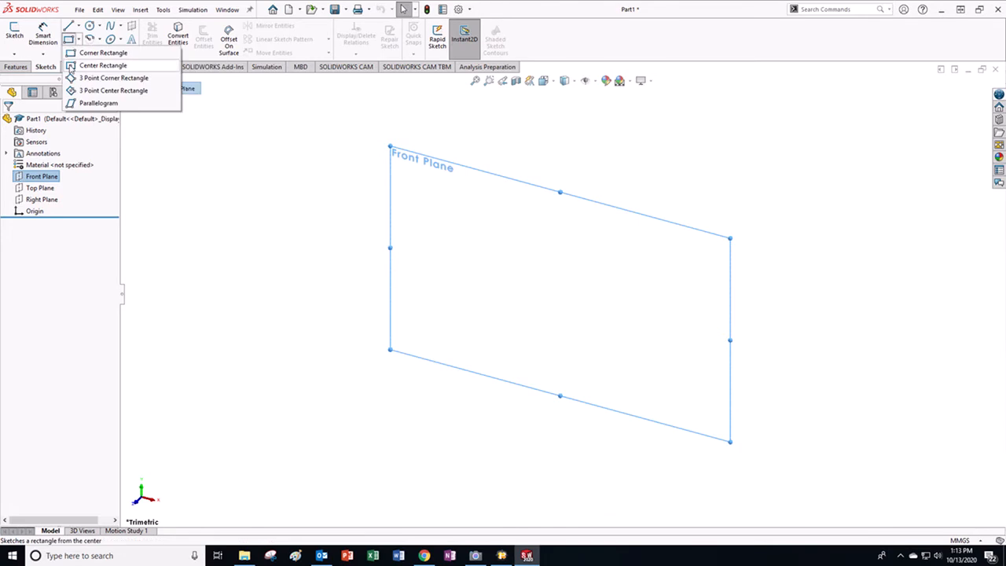
click(71, 69)
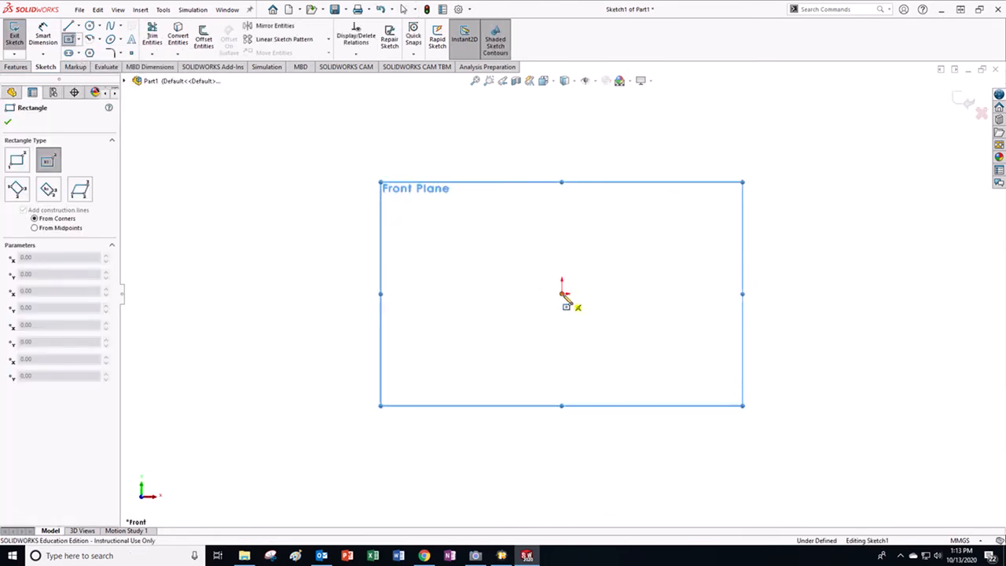
click(561, 294)
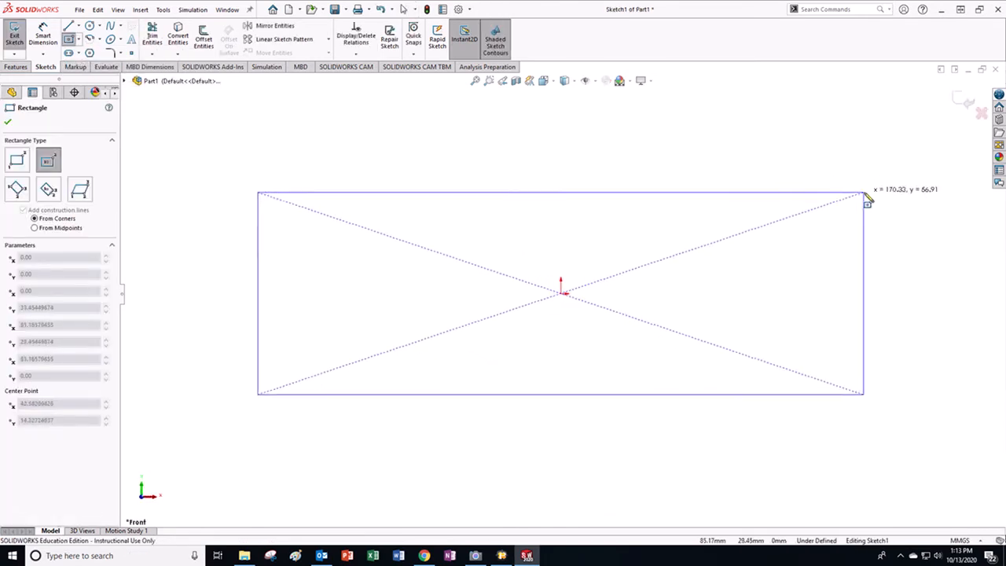
click(887, 186)
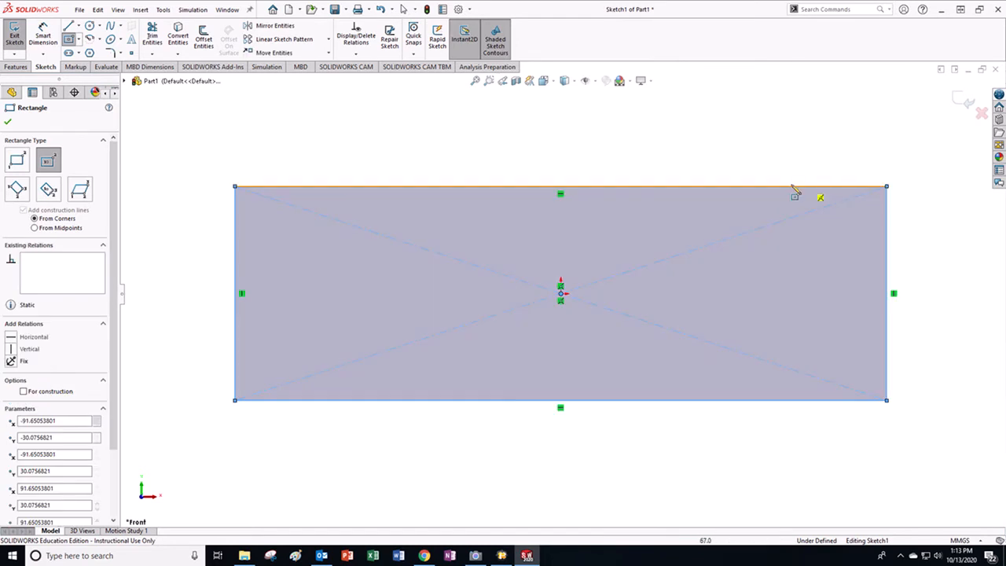
Step: Dimension the rectangle's horizontal top edge to 150 mm
click(43, 35)
click(315, 187)
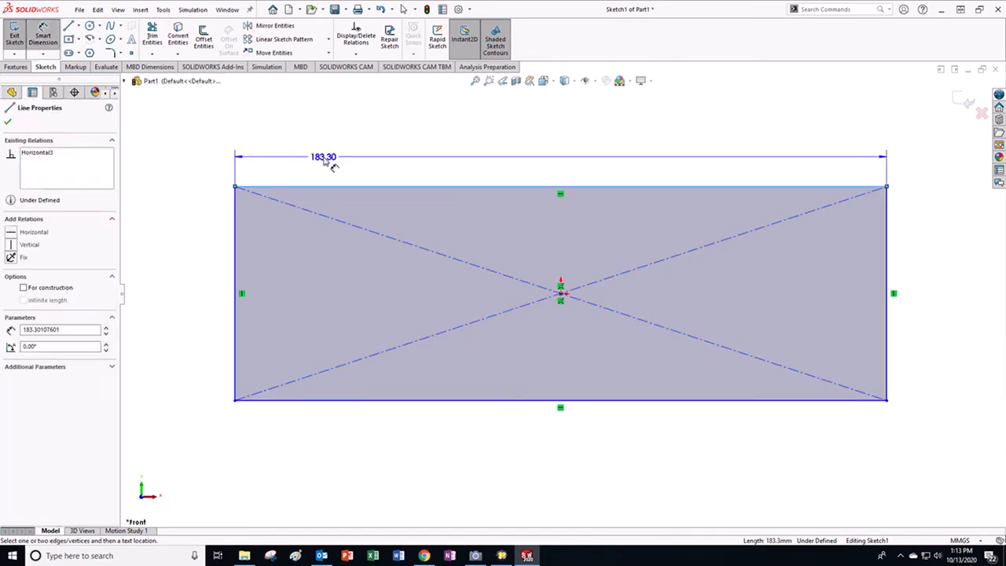
click(324, 159)
text(150)
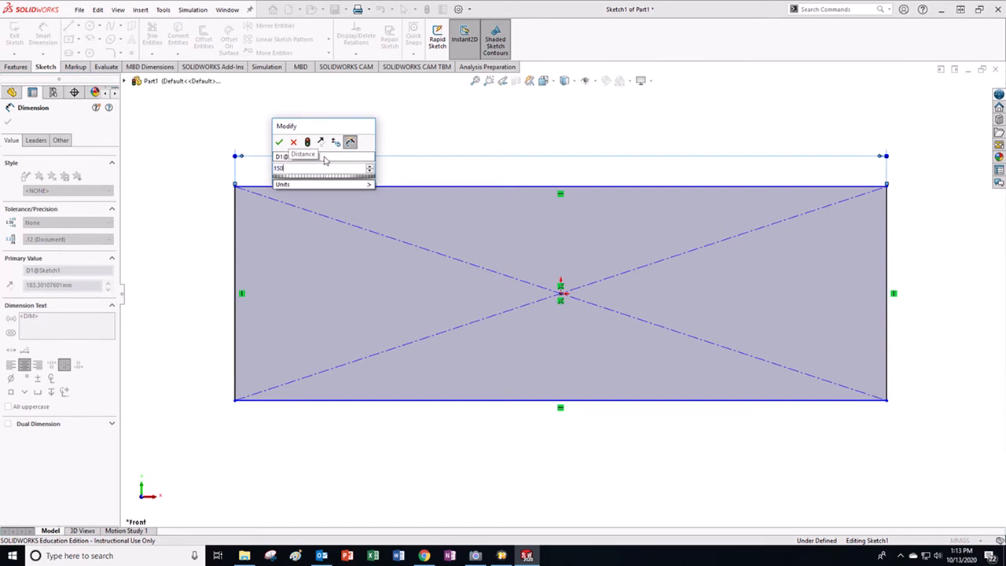
key(Return)
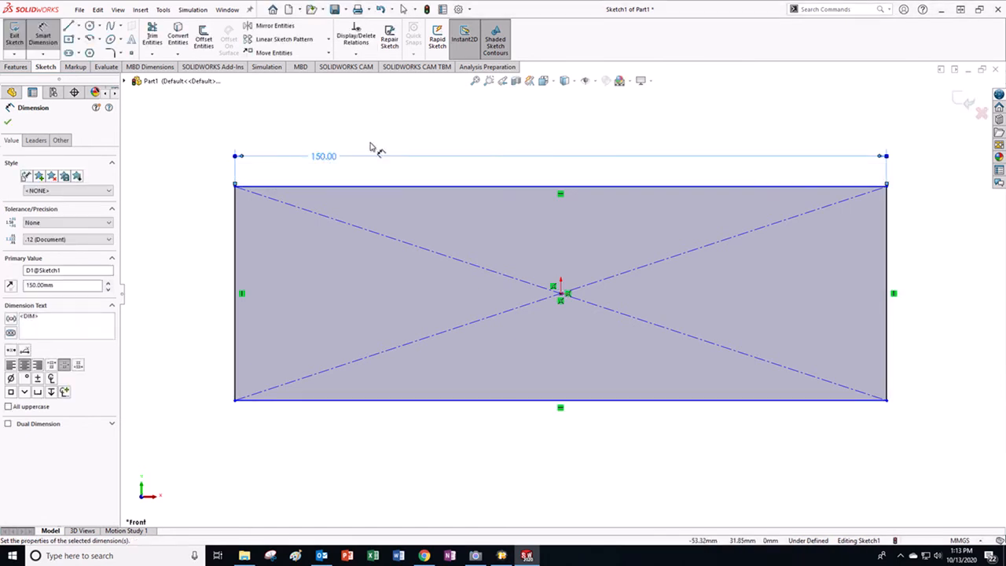
Step: Dimension the rectangle's vertical edge to 75 mm and exit the sketch
click(886, 228)
click(924, 253)
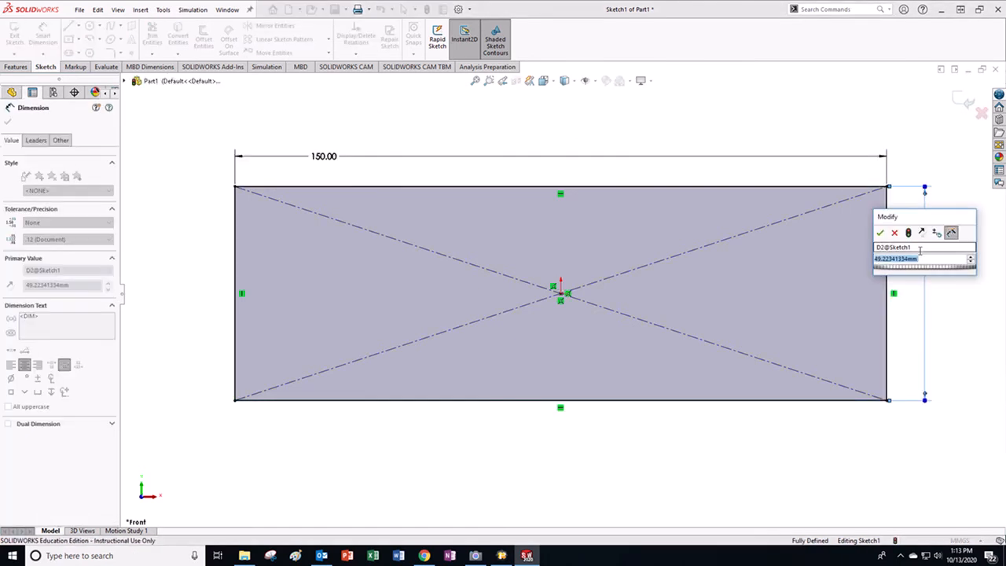
key(Return)
scroll(893, 277, up, 2)
scroll(510, 263, down, 2)
scroll(436, 263, up, 1)
scroll(471, 337, down, 1)
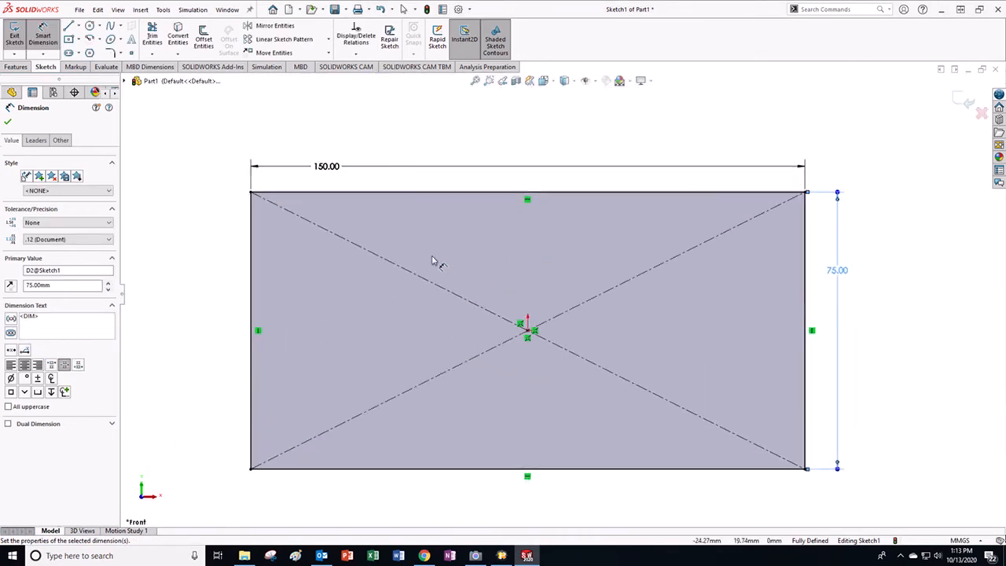
click(964, 102)
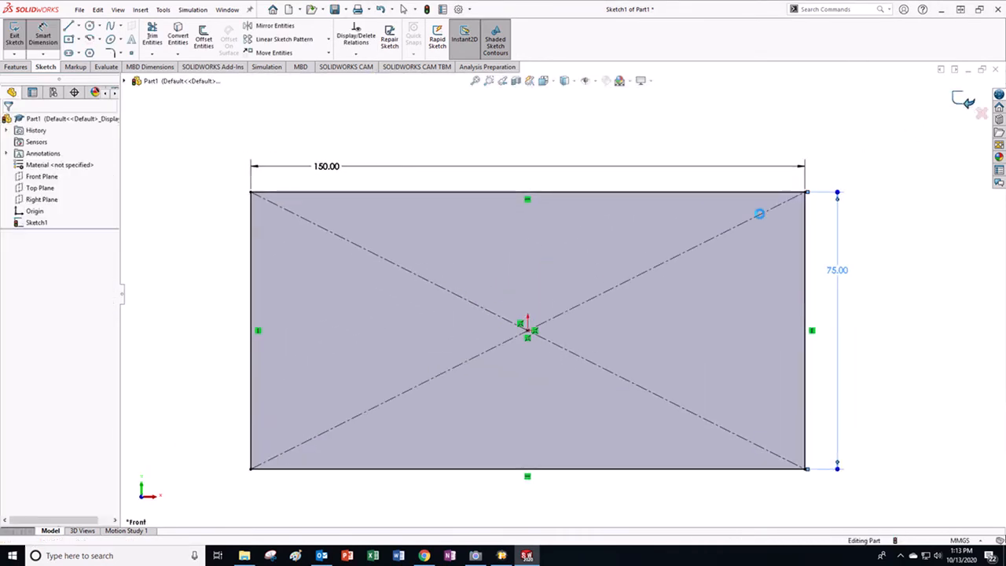
Step: Extrude the rectangle sketch as a blind boss with a depth of 5 mm
click(35, 224)
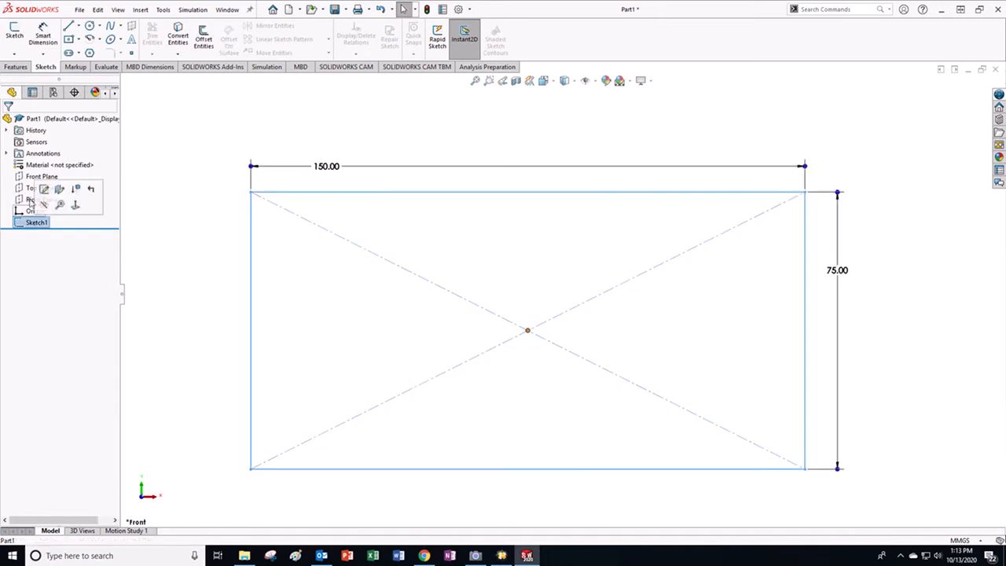
click(15, 68)
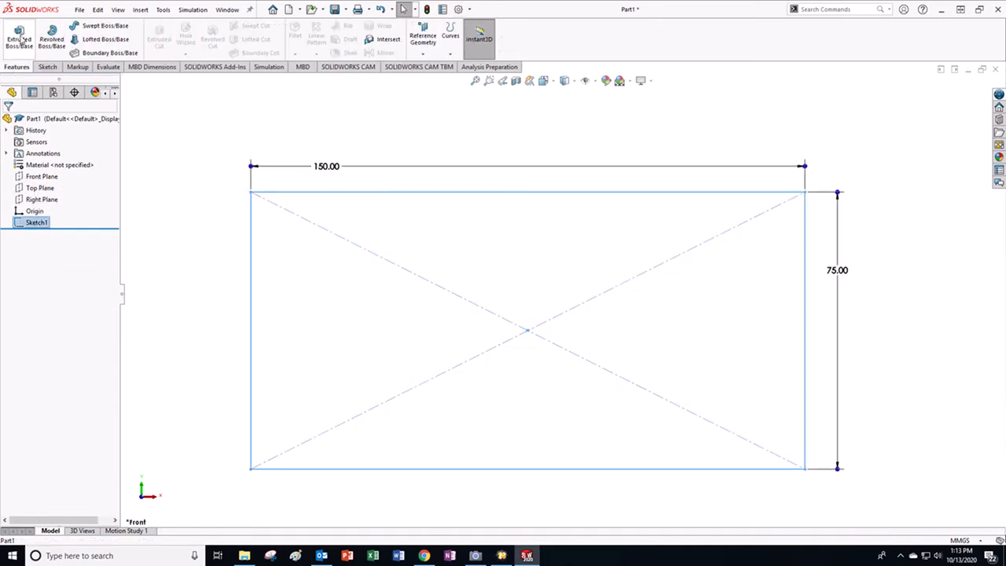
click(20, 39)
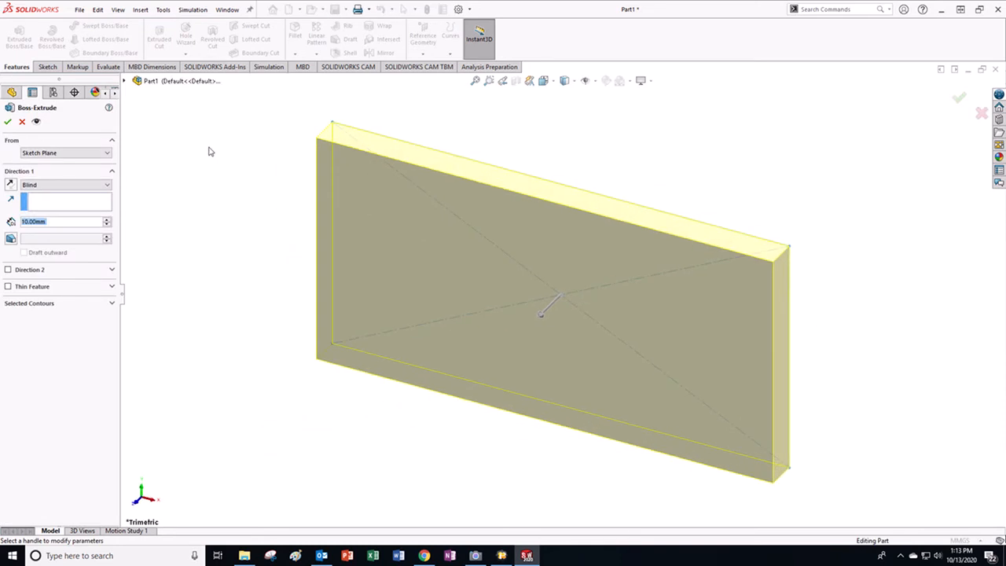
text(5)
key(Return)
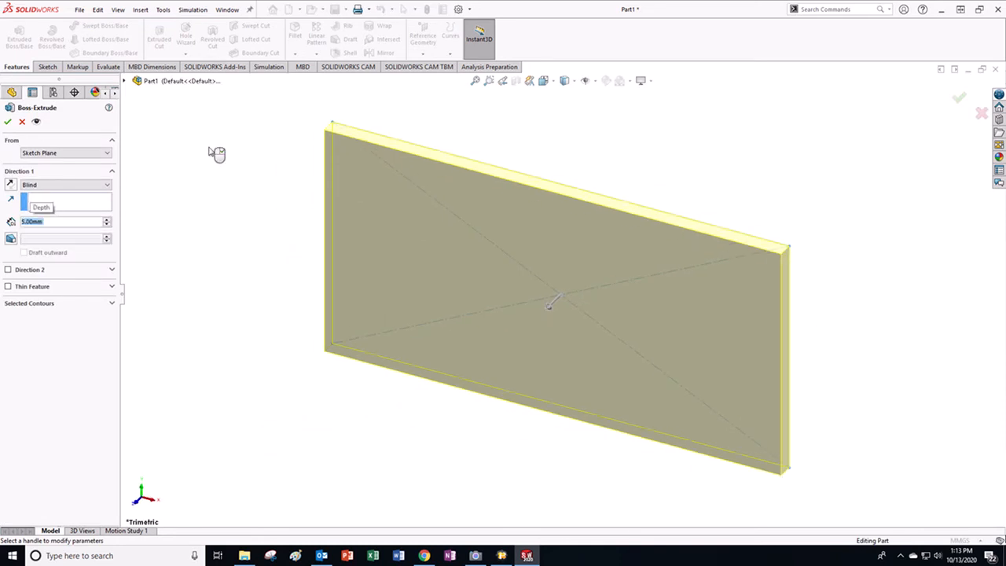
click(8, 123)
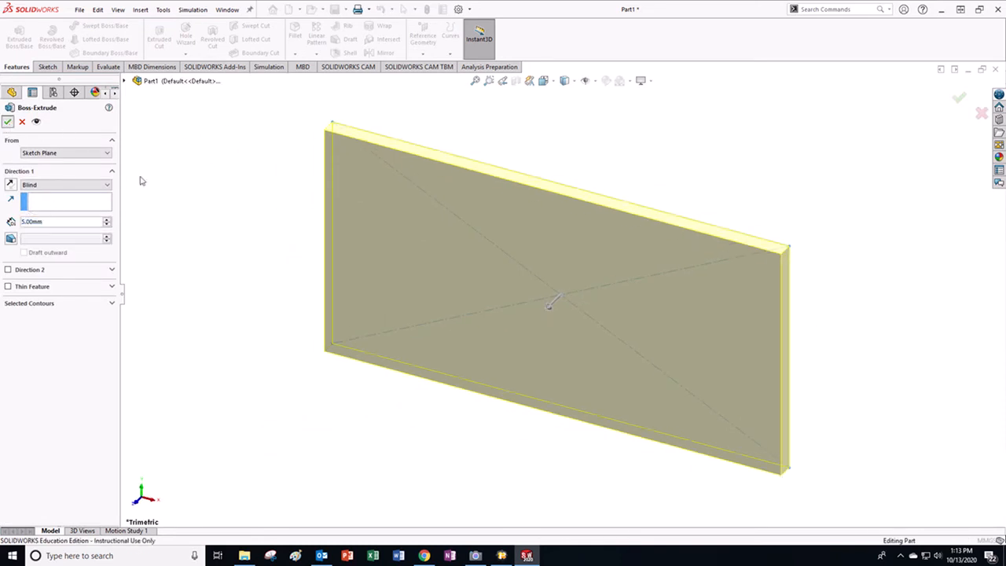
Step: Start a new sketch on the large front face of the plate
click(591, 316)
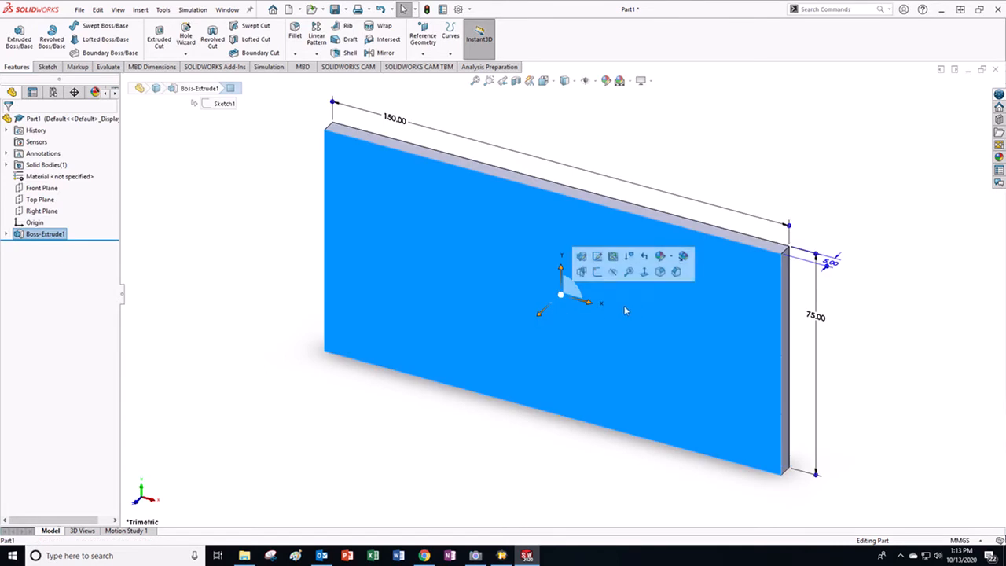
click(46, 67)
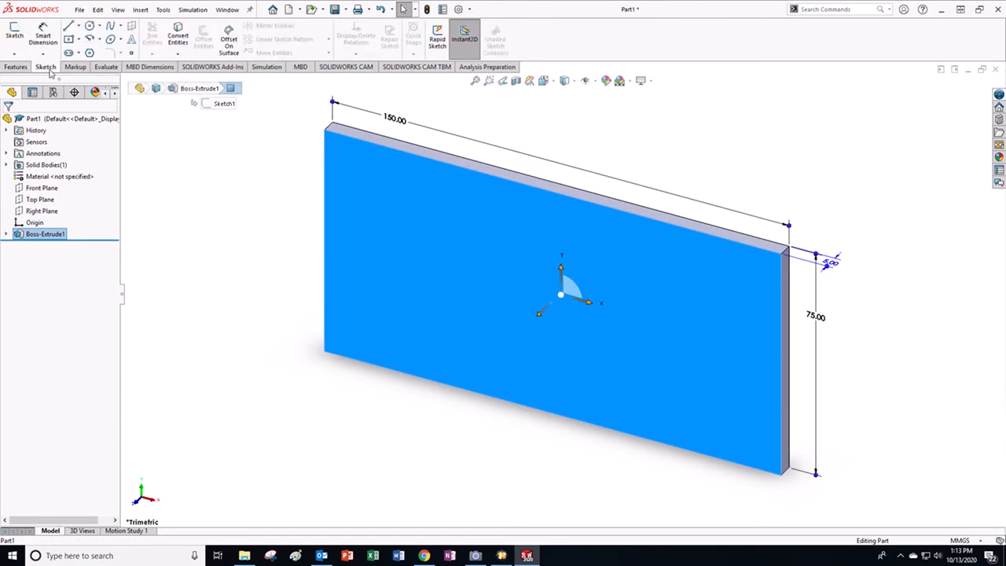
middle_drag(530, 312, 572, 243)
click(618, 236)
scroll(566, 231, down, 2)
click(763, 296)
scroll(715, 296, up, 2)
scroll(453, 234, down, 1)
scroll(454, 234, down, 1)
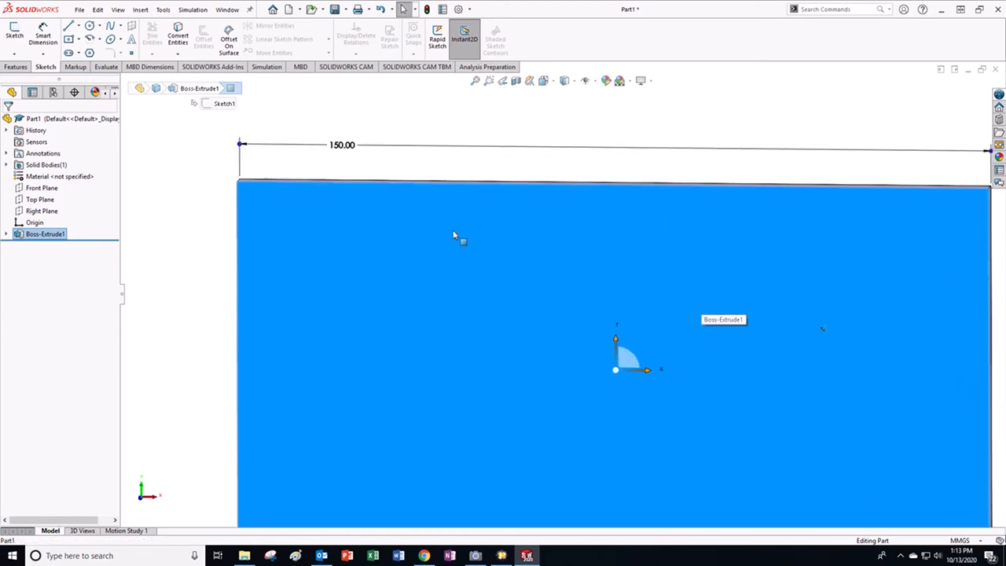
click(338, 129)
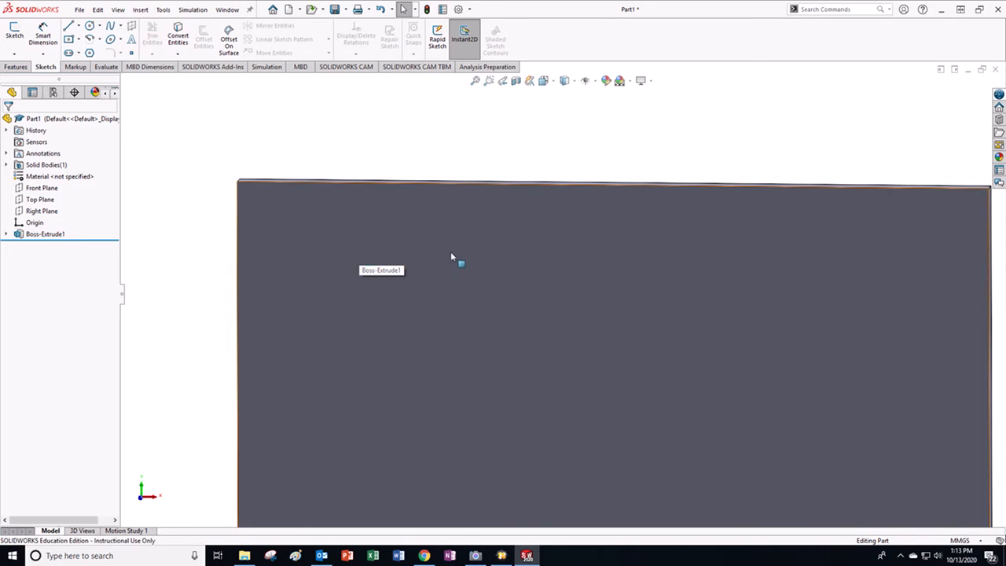
click(631, 268)
click(14, 31)
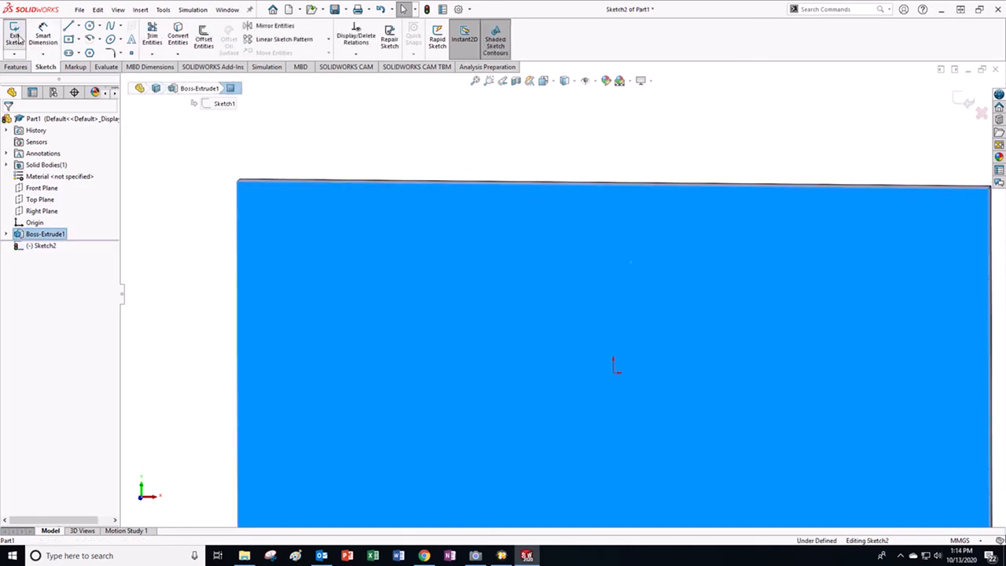
click(398, 153)
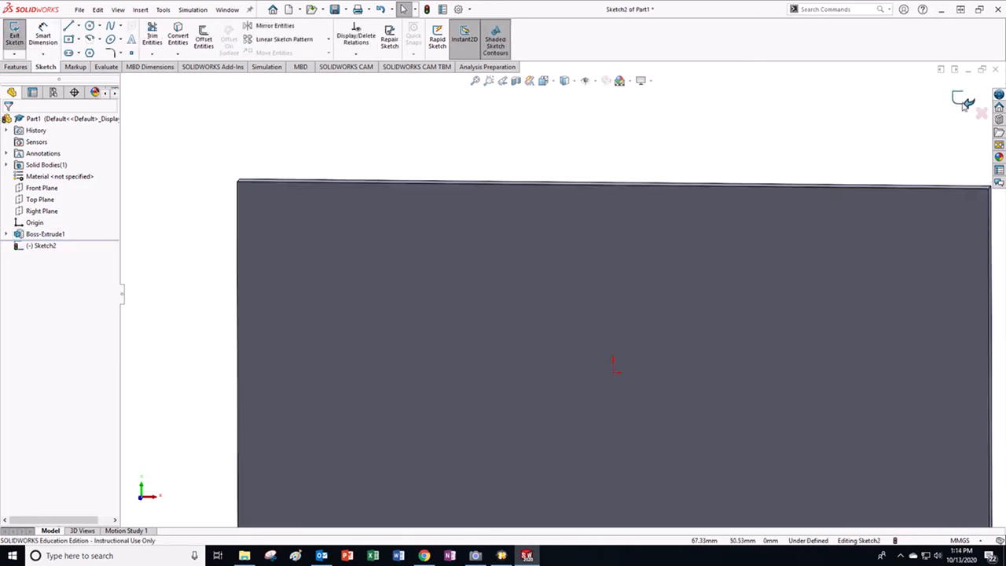
Step: Draw a vertical centerline about 15.6 mm long from the midpoint of the plate's top edge down toward the origin
click(79, 26)
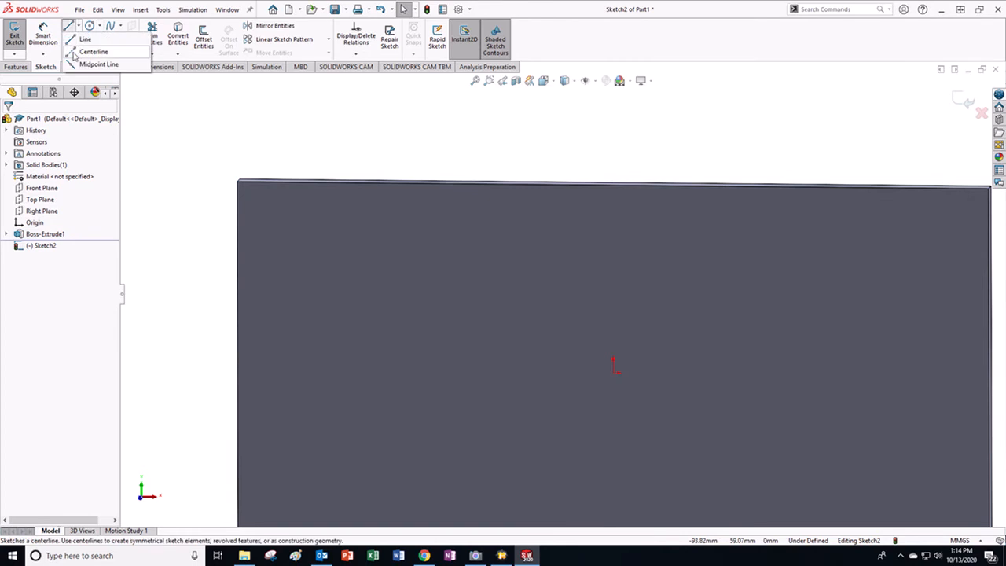
click(93, 50)
click(613, 186)
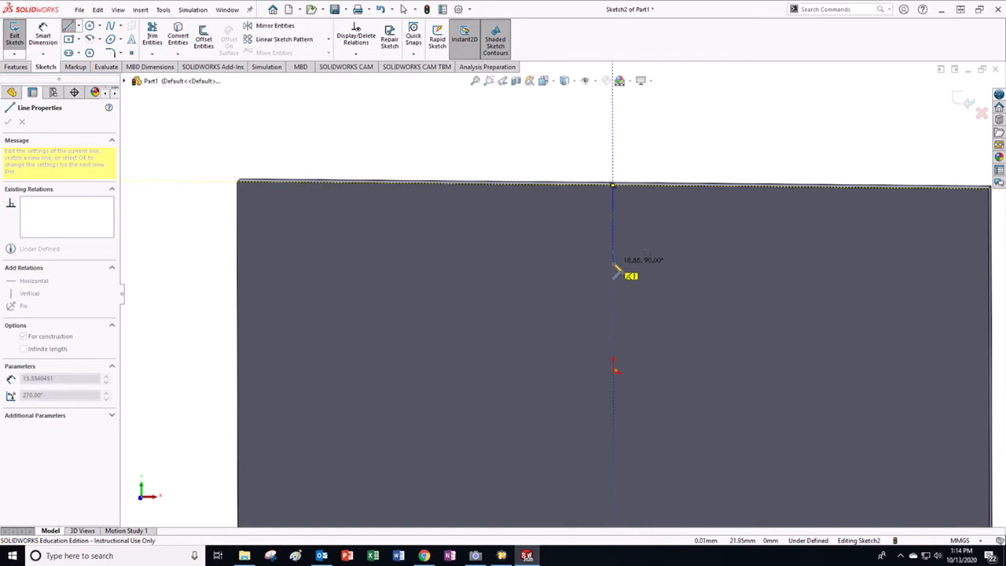
click(613, 264)
key(Escape)
Step: Draw a circle of about 5.2 mm radius centred on the vertical centerline and passing through its lower endpoint
click(90, 27)
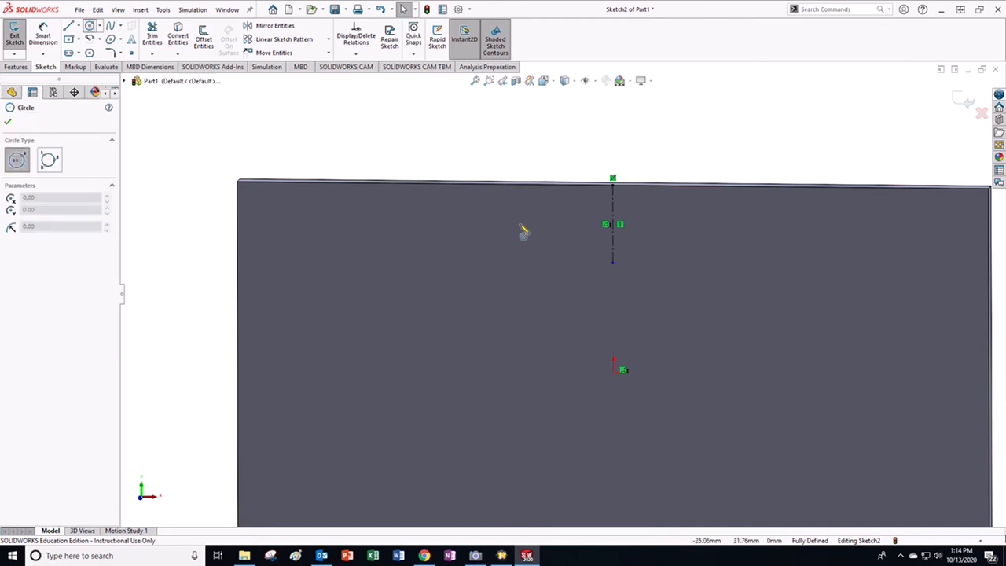
click(612, 238)
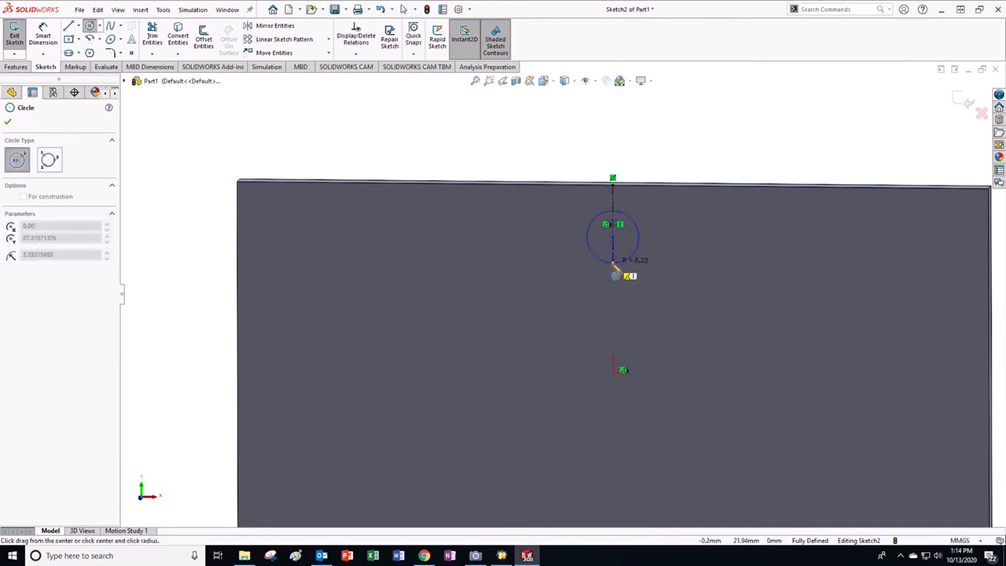
click(614, 265)
key(Escape)
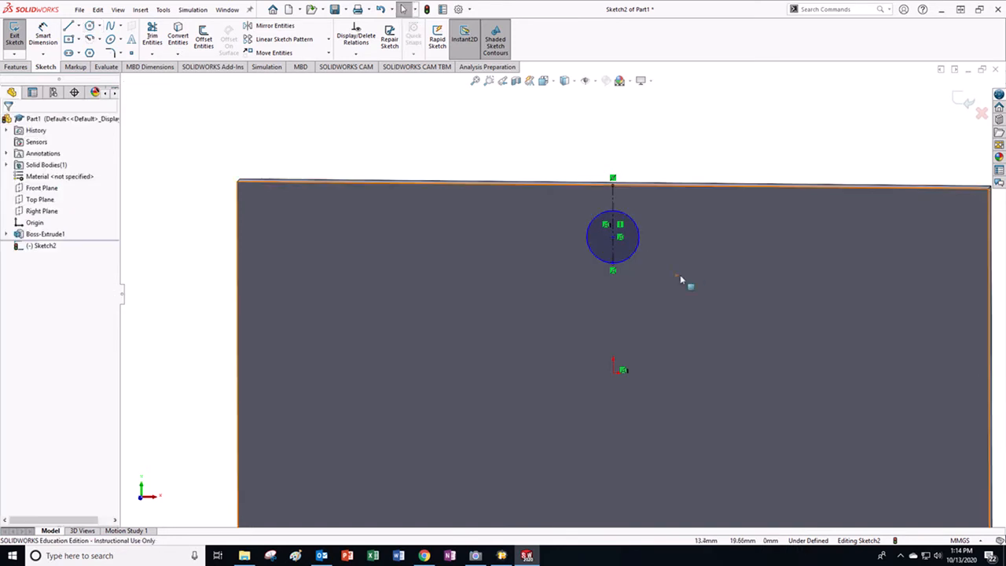
Step: Dimension the vertical distance from the centerline's lower endpoint to the origin as 25 mm
click(42, 35)
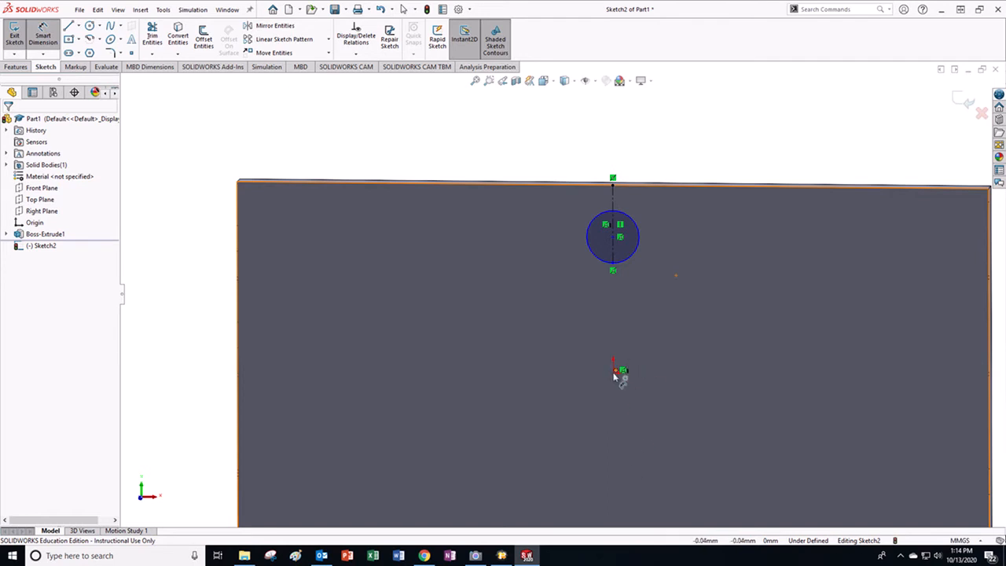
click(613, 268)
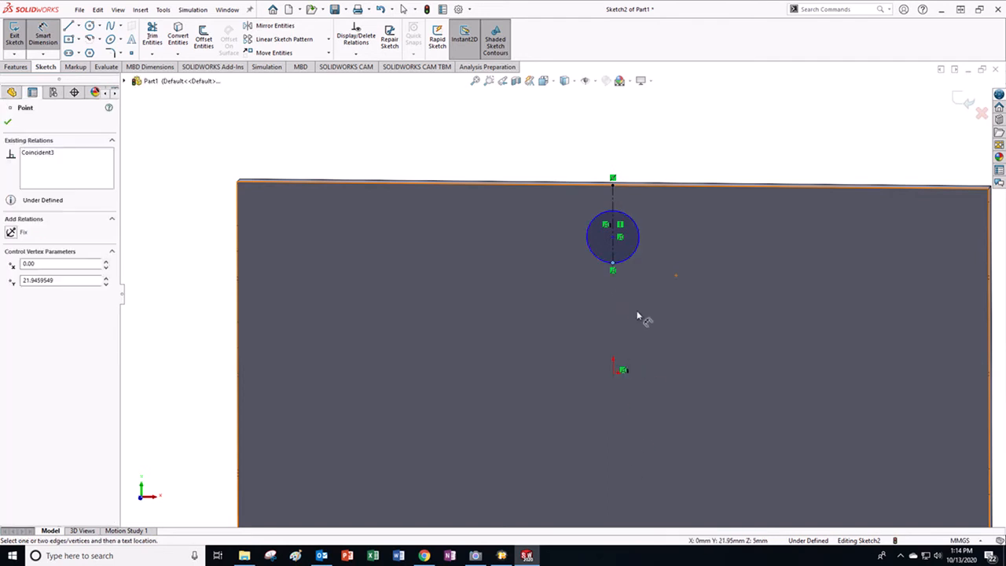
click(616, 371)
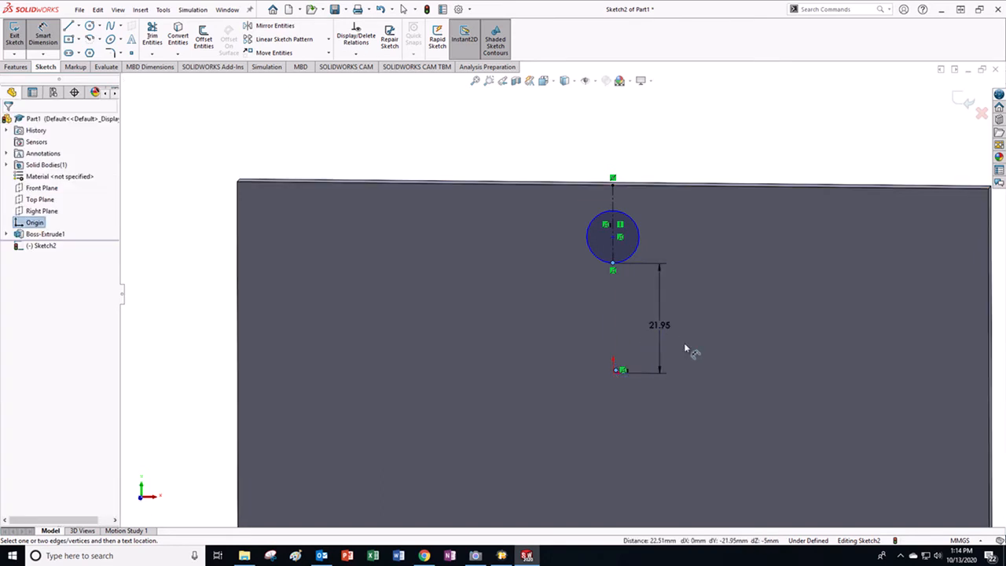
click(662, 331)
text(25)
key(Return)
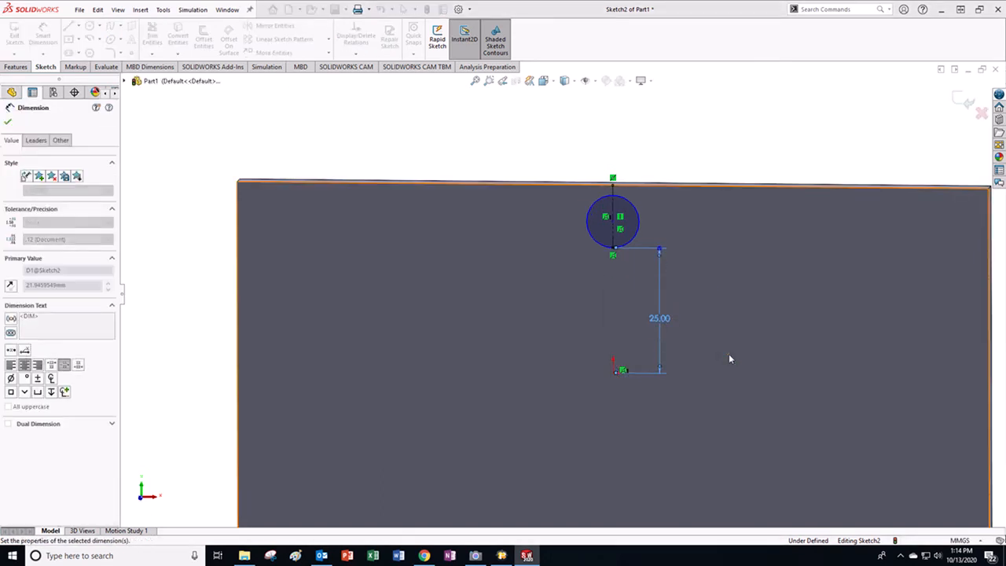
Step: Dimension the circle's diameter to 10 mm
click(643, 226)
click(695, 139)
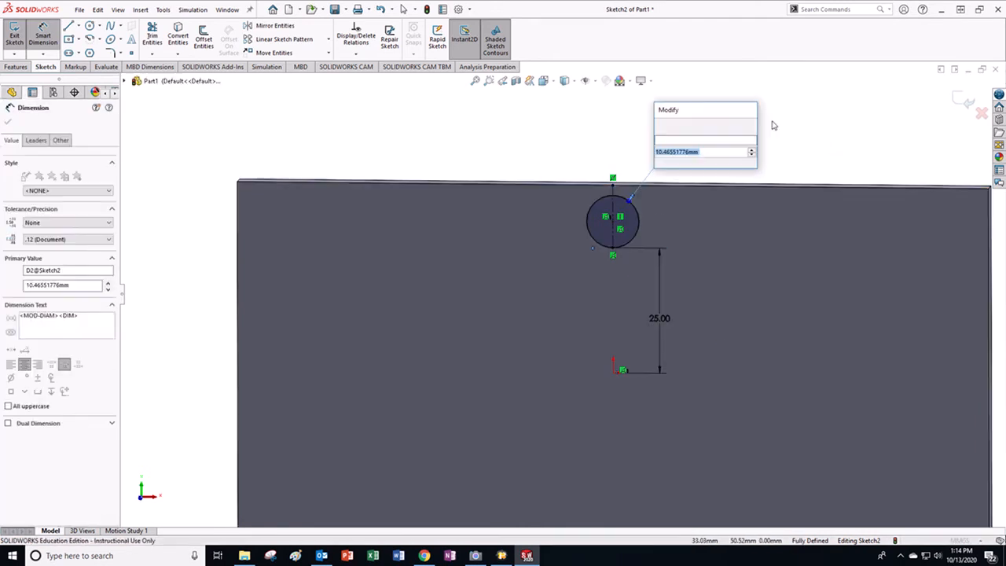
text(10)
key(Return)
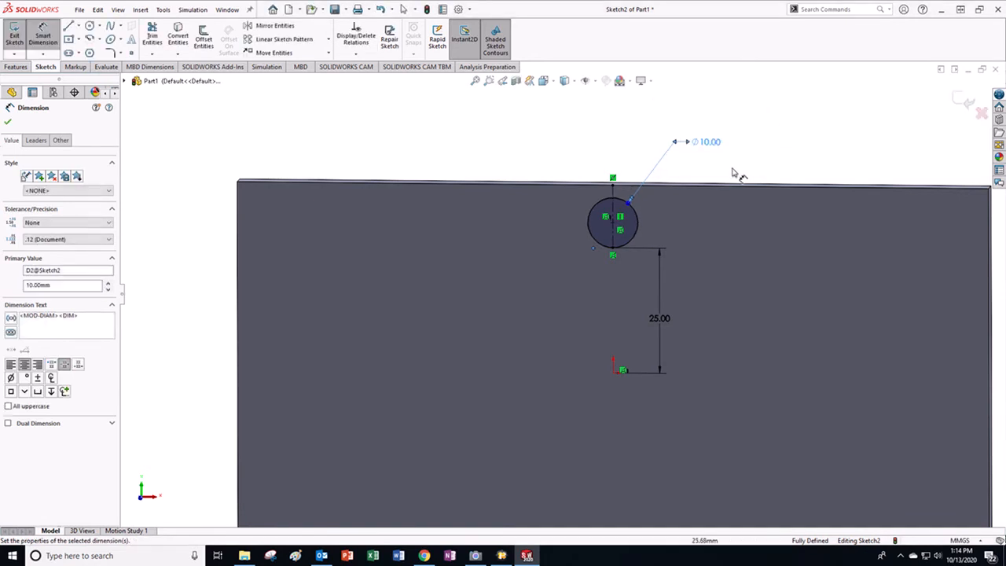
Step: Draw a 7.5 mm vertical line from the circle's left quadrant point up to the plate's top edge
scroll(660, 208, down, 5)
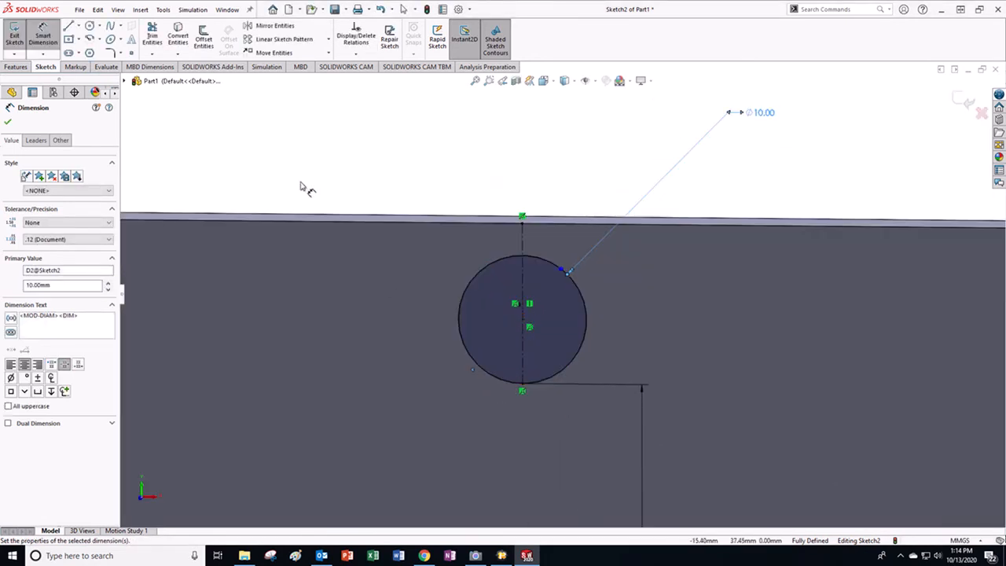
click(69, 26)
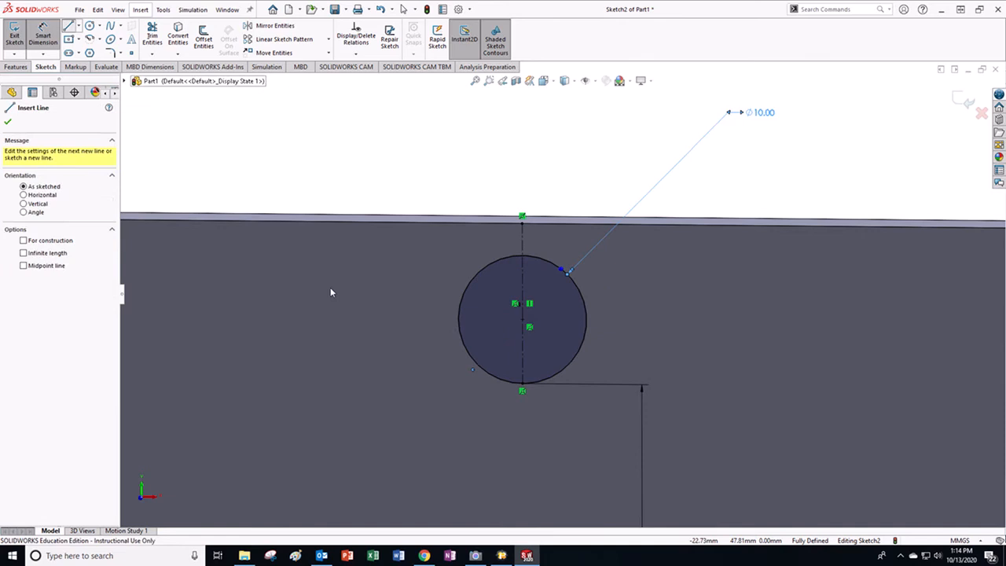
click(459, 319)
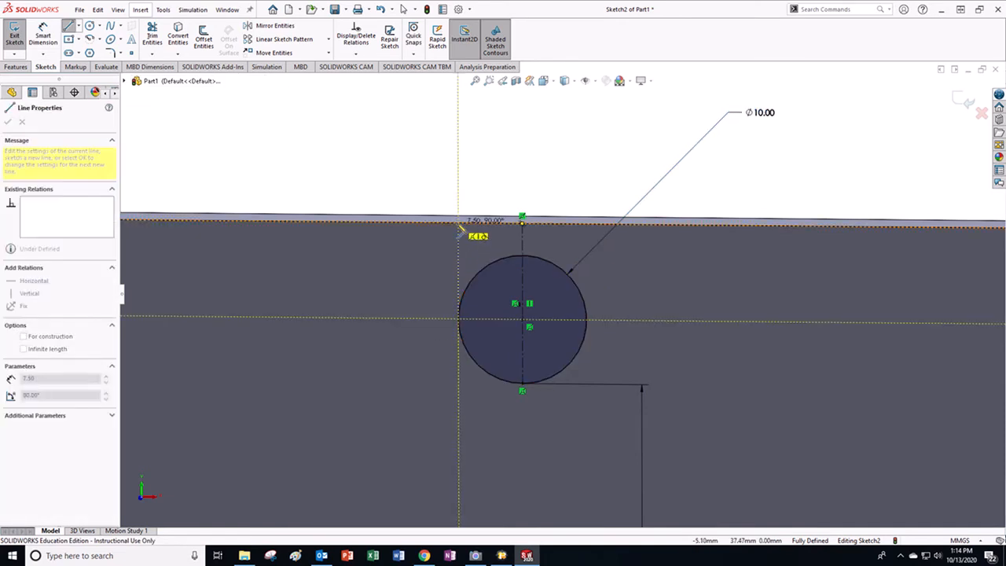
click(462, 228)
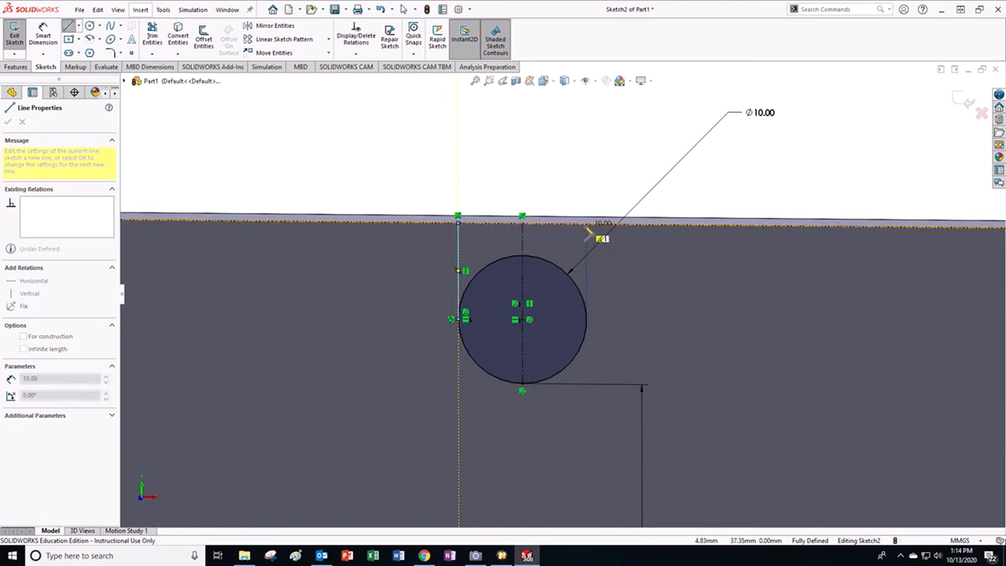
key(Escape)
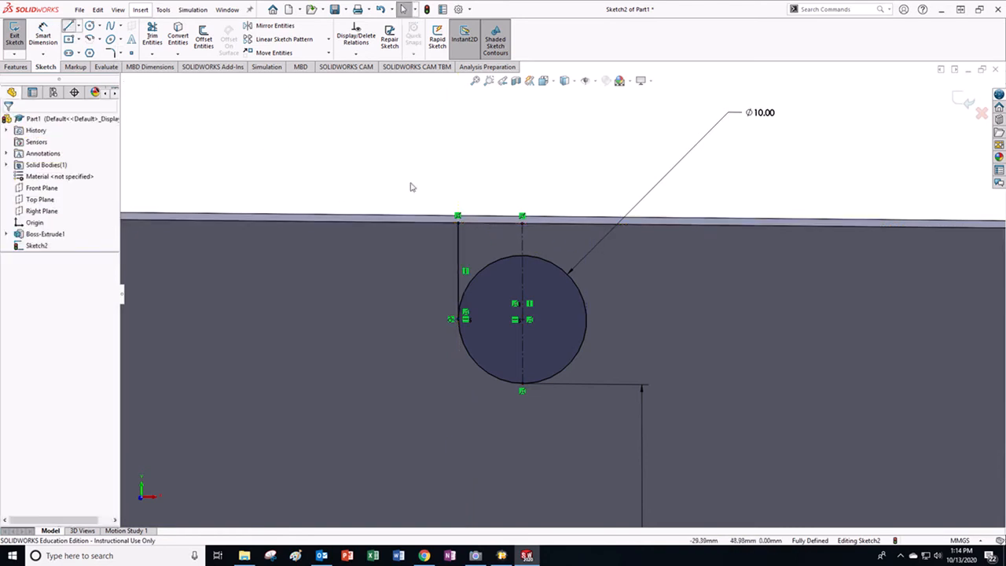
Step: Draw a vertical line from the circle's right quadrant to the top edge and close the profile with a horizontal line to the left line
key(l)
click(586, 320)
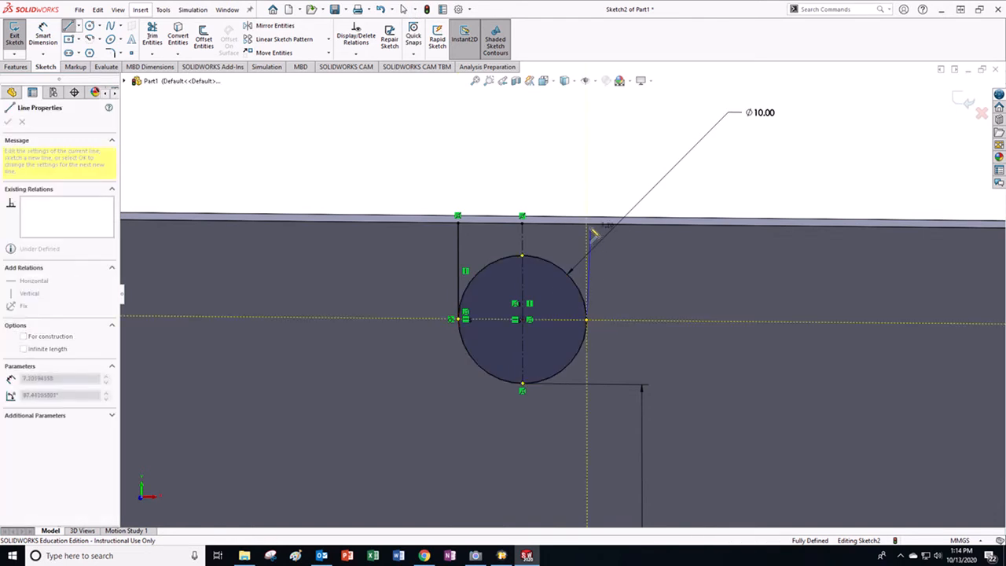
click(587, 224)
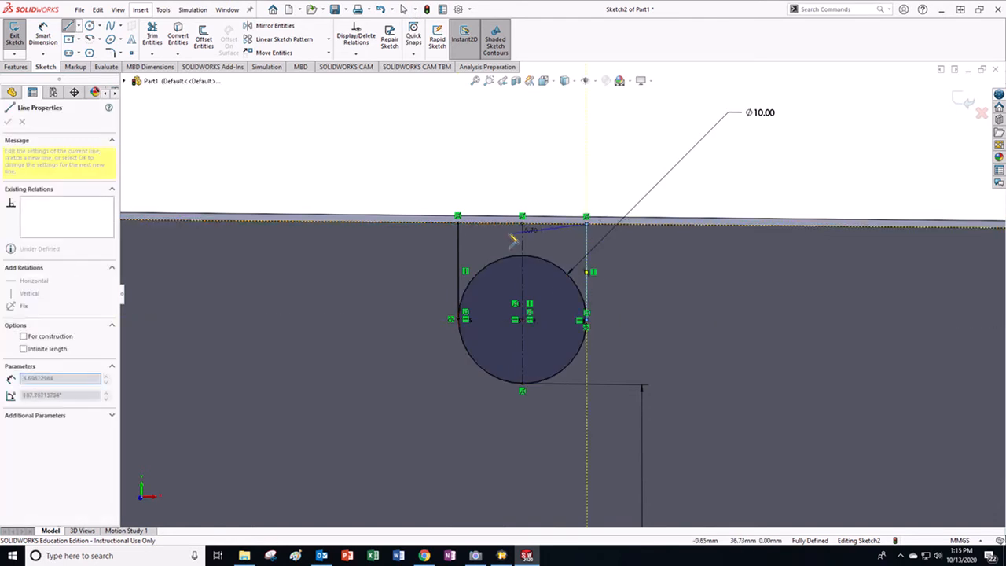
double_click(457, 222)
key(Escape)
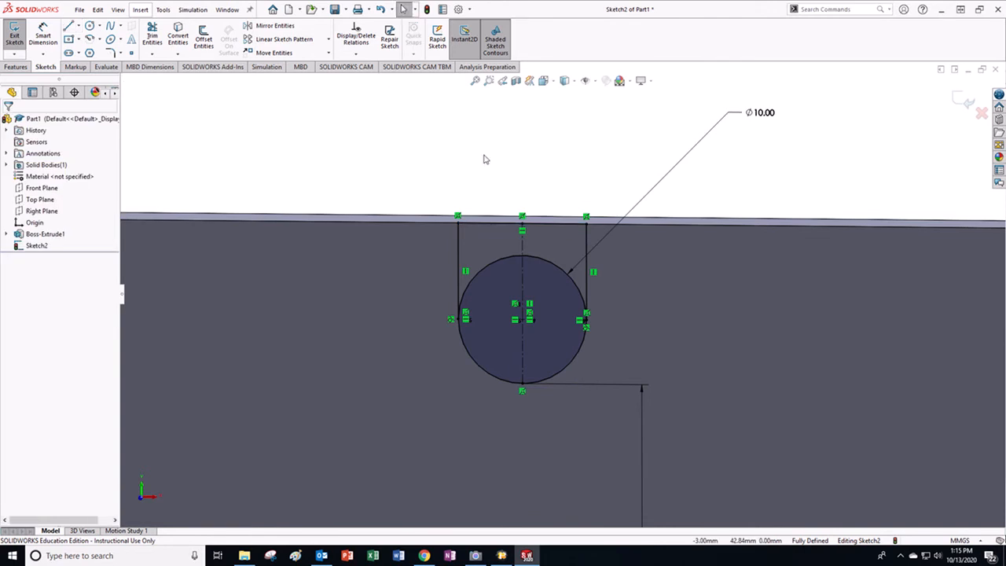
Step: Trim away the circle's upper half inside the notch profile using Trim to closest
click(152, 37)
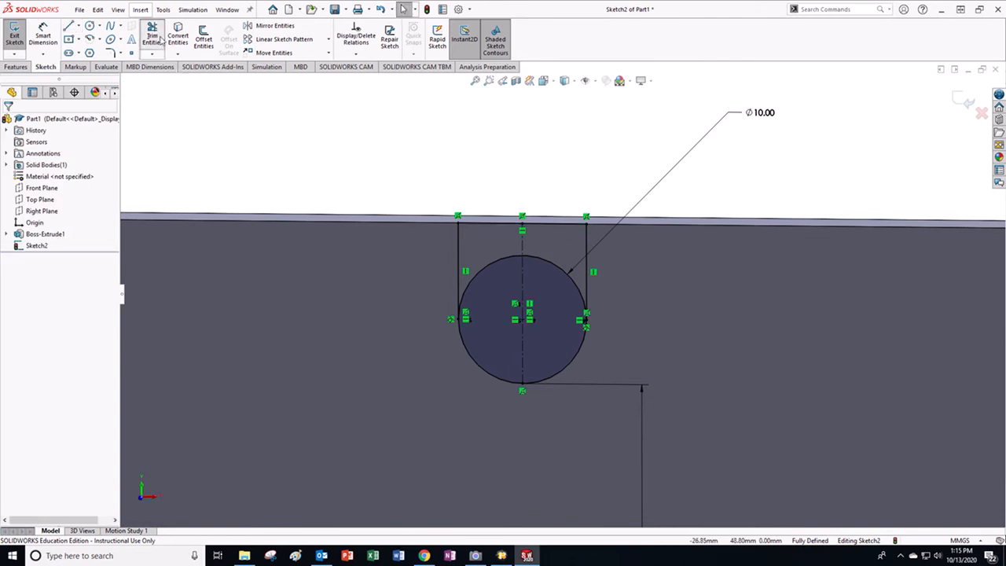
click(494, 269)
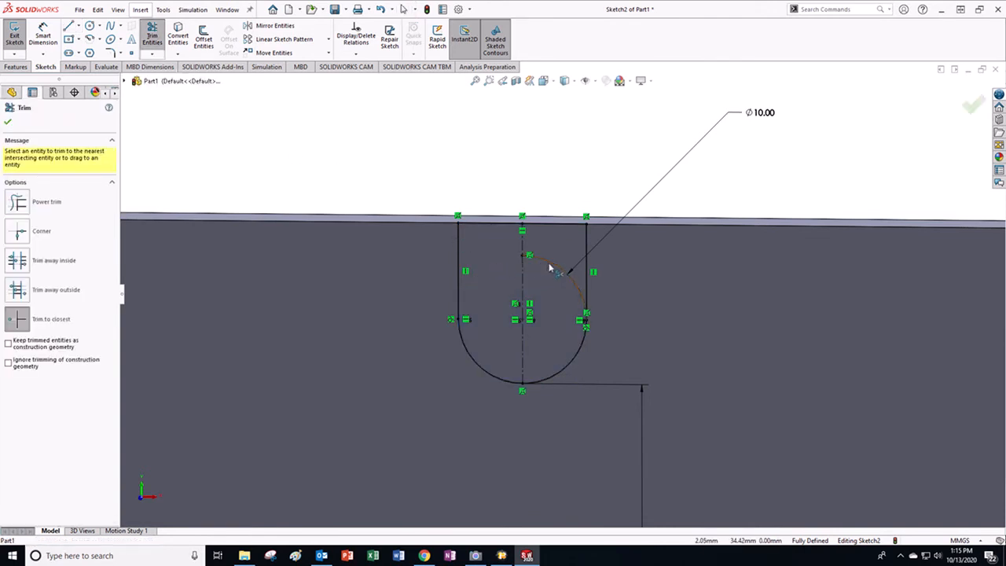
click(550, 269)
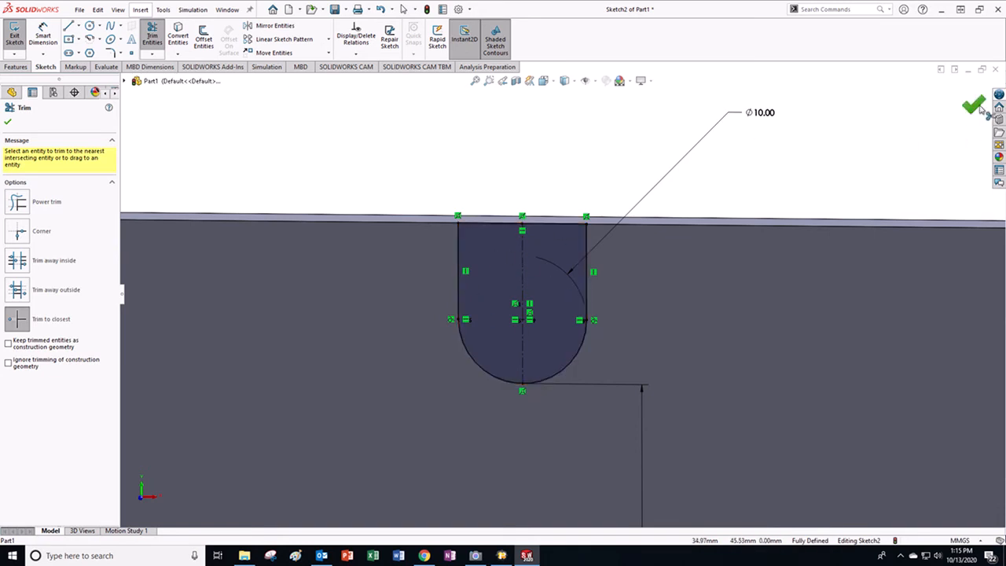
click(975, 106)
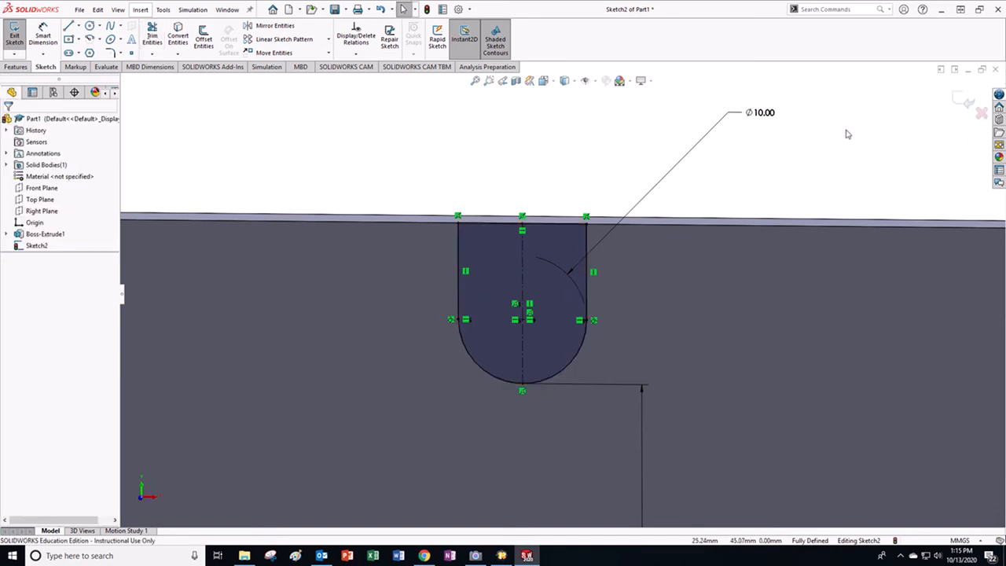
Step: Exit the notch sketch and extrude-cut it Through All the plate
scroll(841, 144, up, 6)
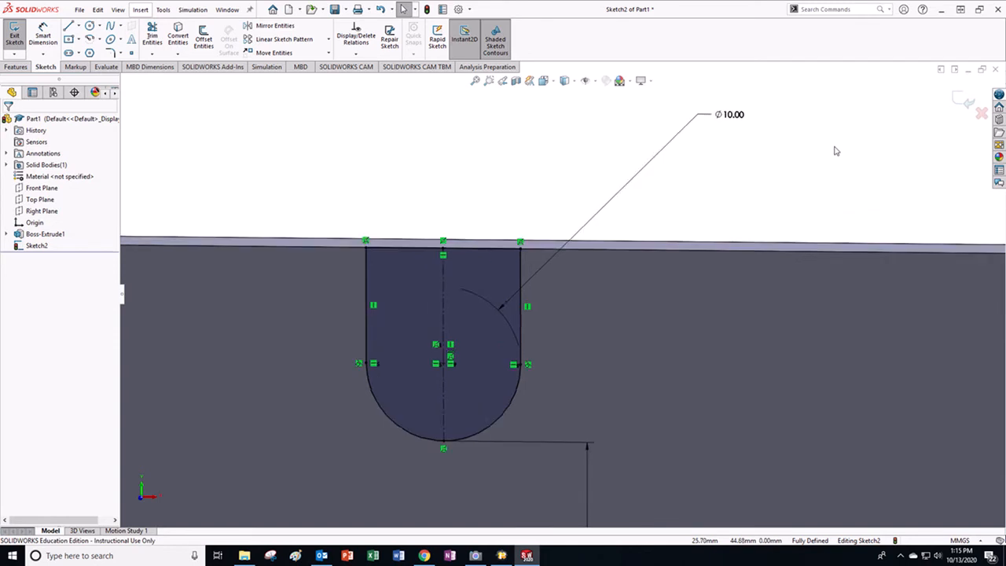
click(966, 103)
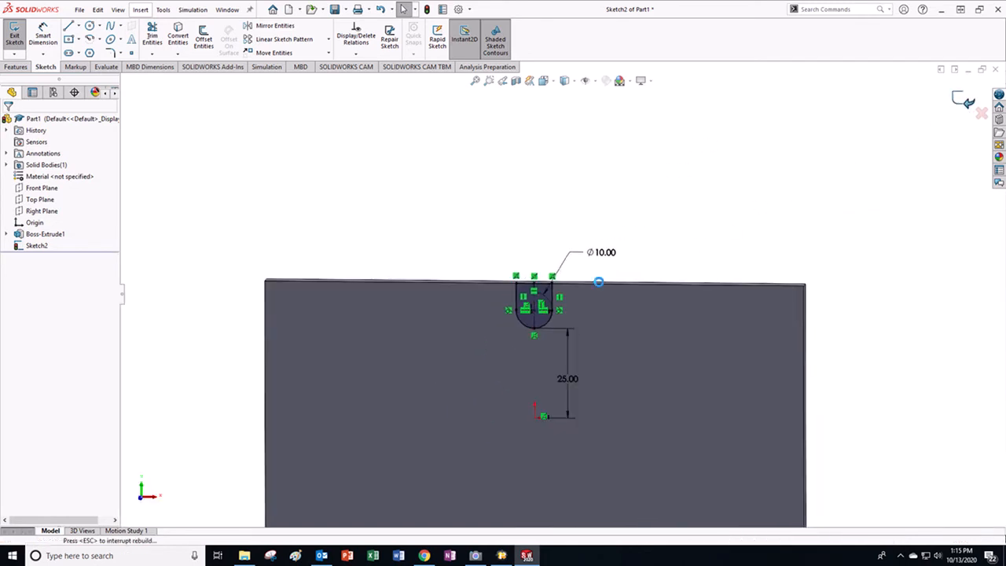
click(16, 67)
click(159, 44)
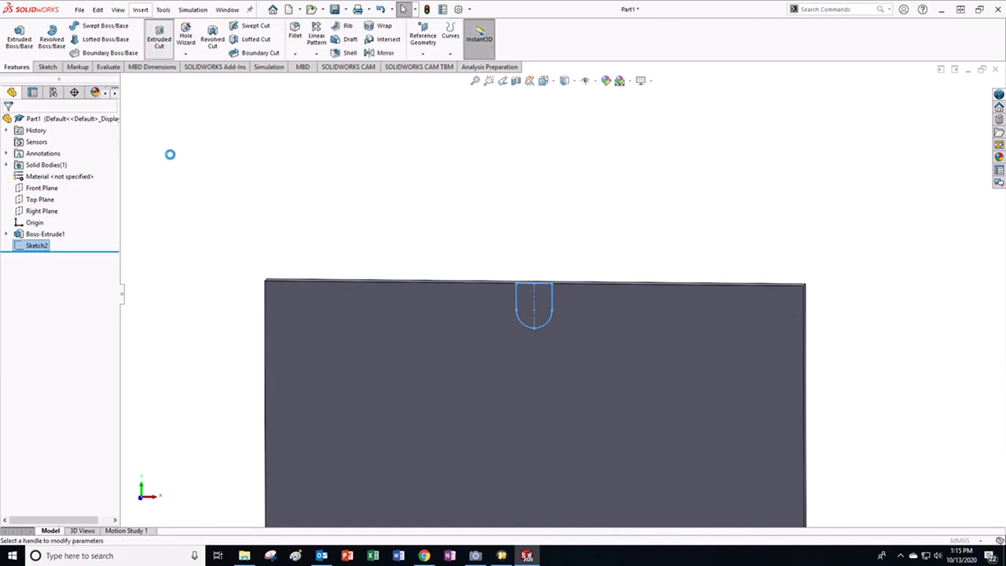
click(58, 186)
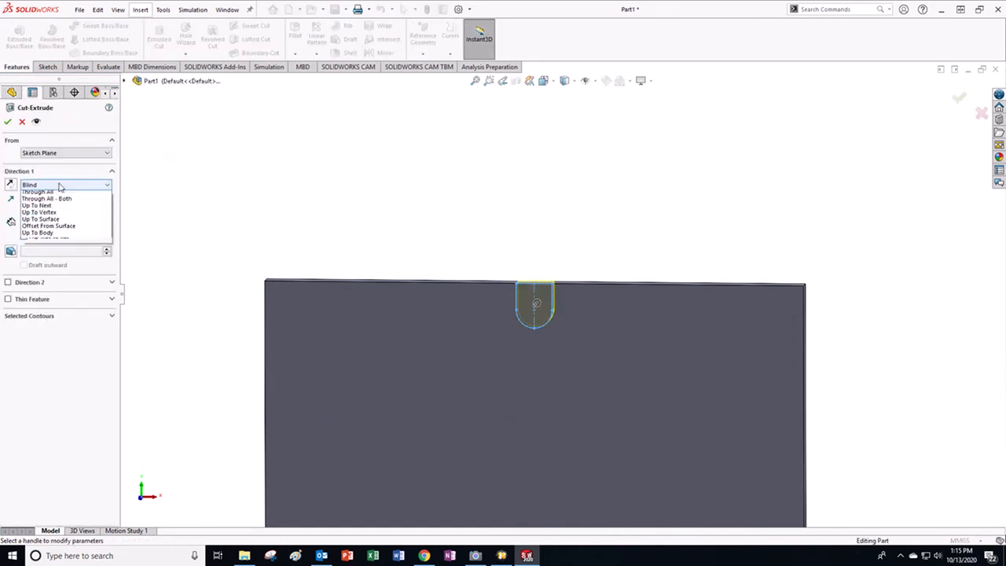
click(35, 193)
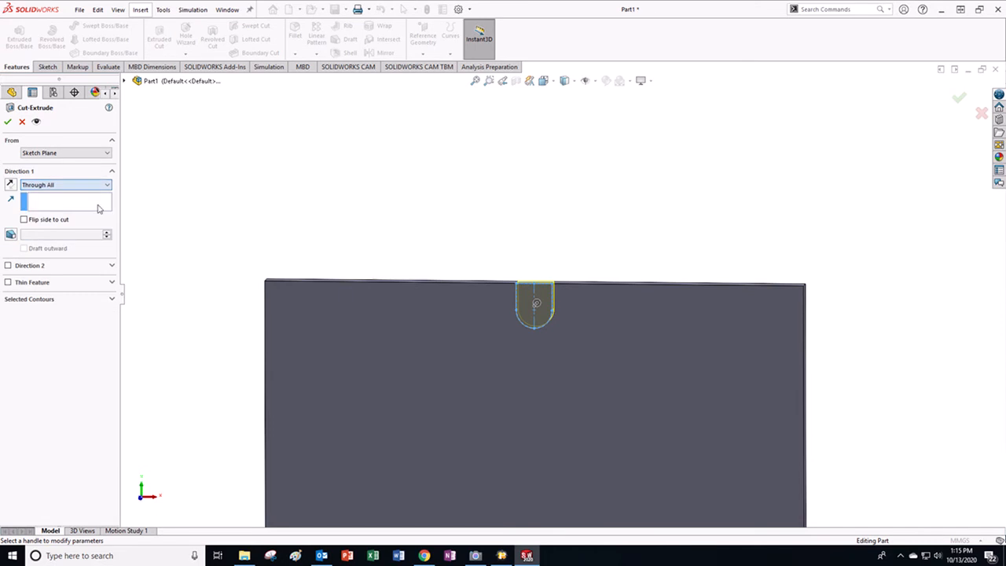
click(8, 122)
scroll(486, 357, up, 2)
scroll(535, 439, down, 1)
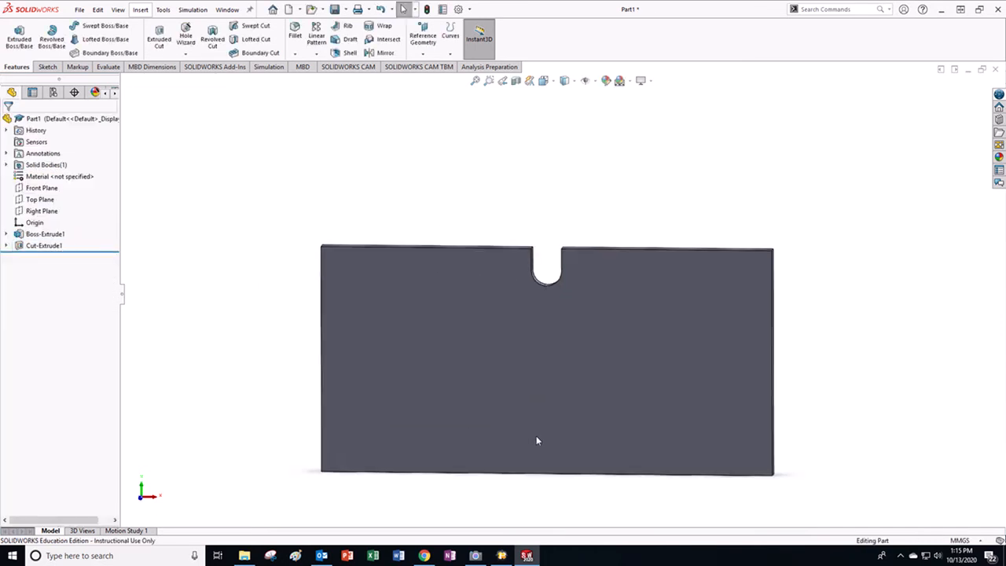
Step: Mirror the notch cut about the Top Plane onto the plate's bottom edge
click(44, 246)
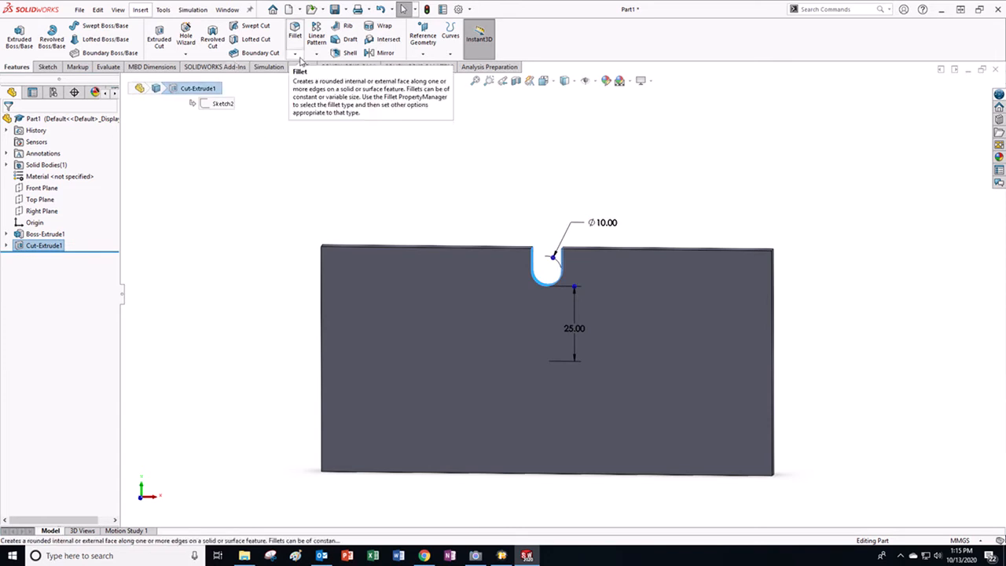
click(316, 55)
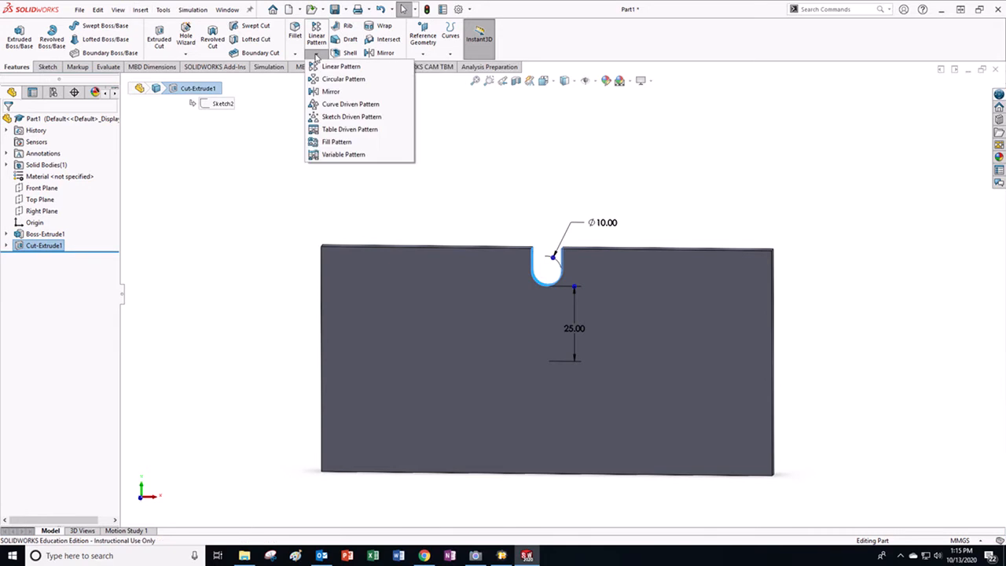
click(324, 92)
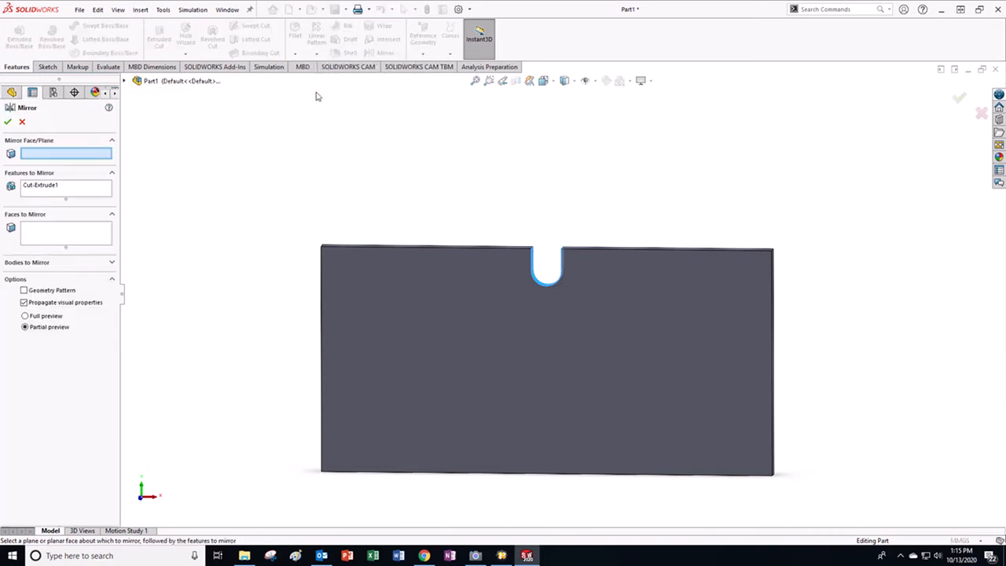
click(126, 81)
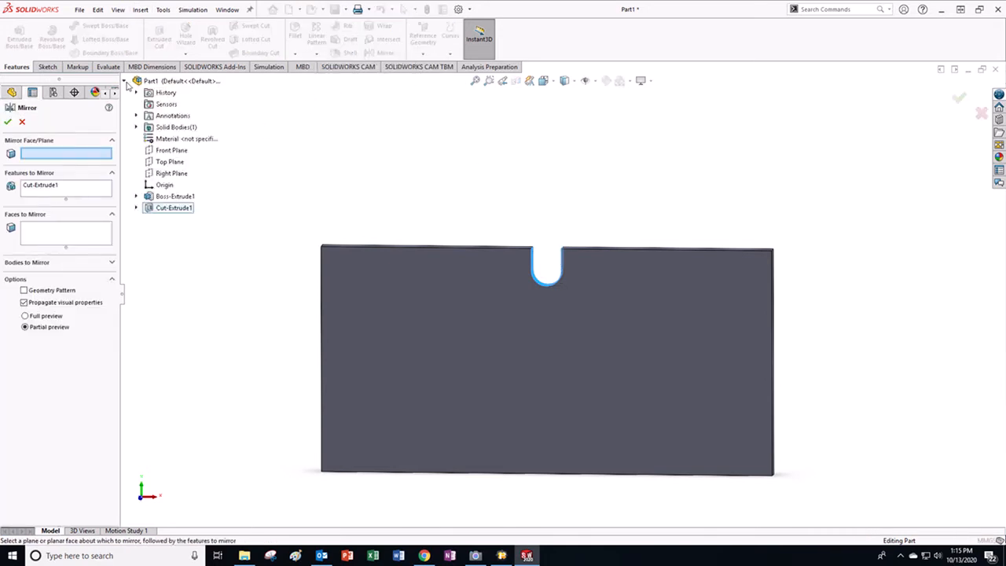
click(165, 163)
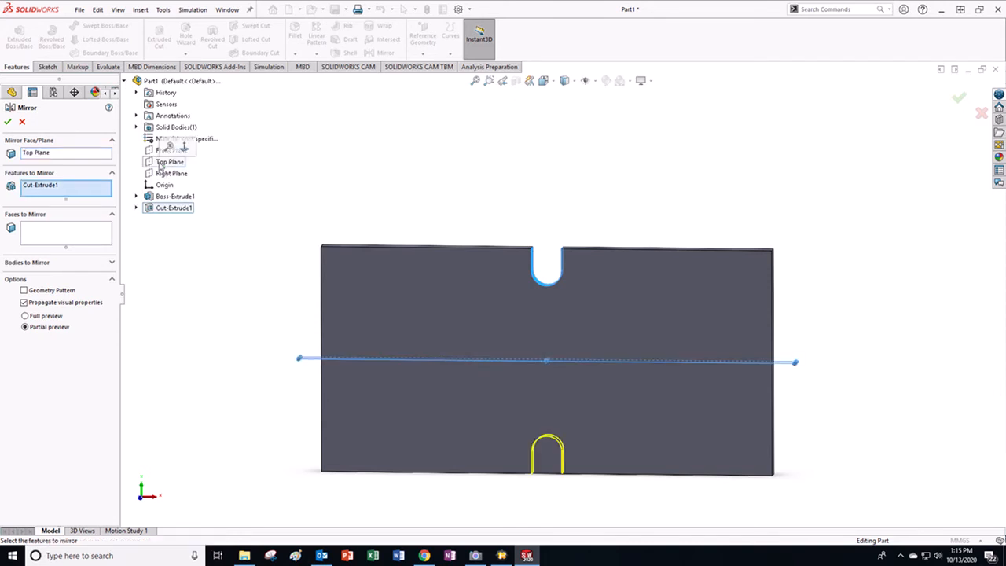
click(7, 123)
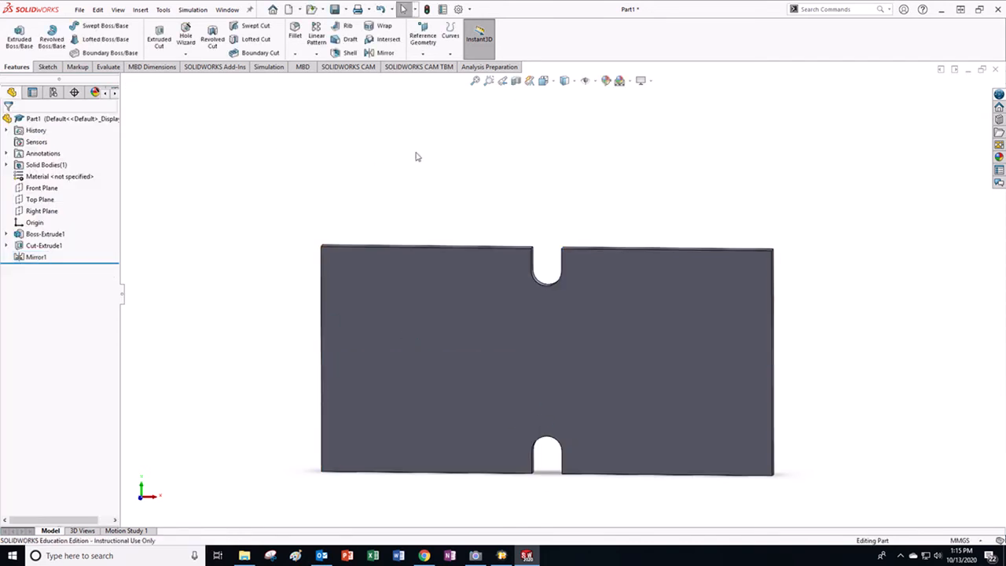
scroll(622, 387, down, 2)
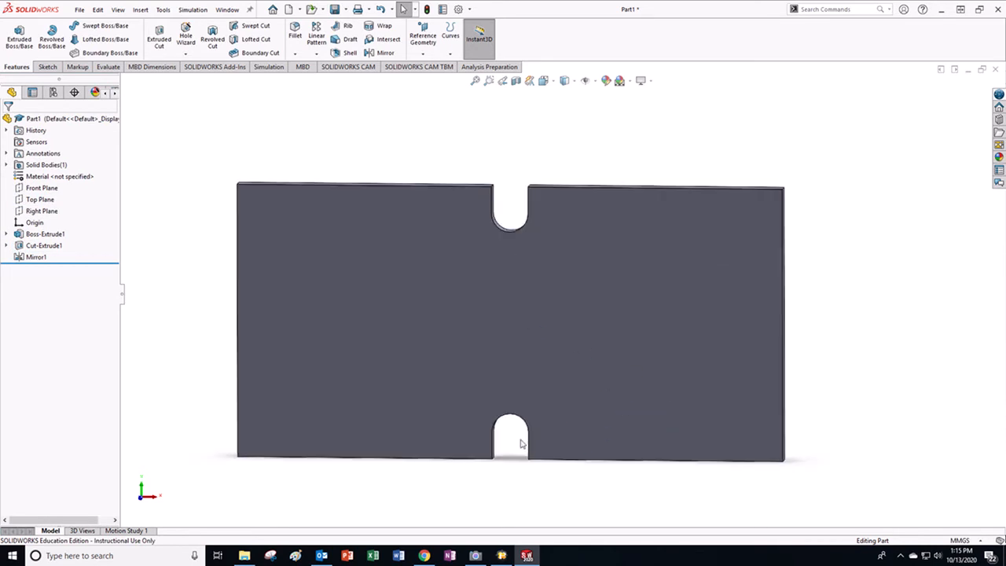
middle_drag(871, 268, 815, 283)
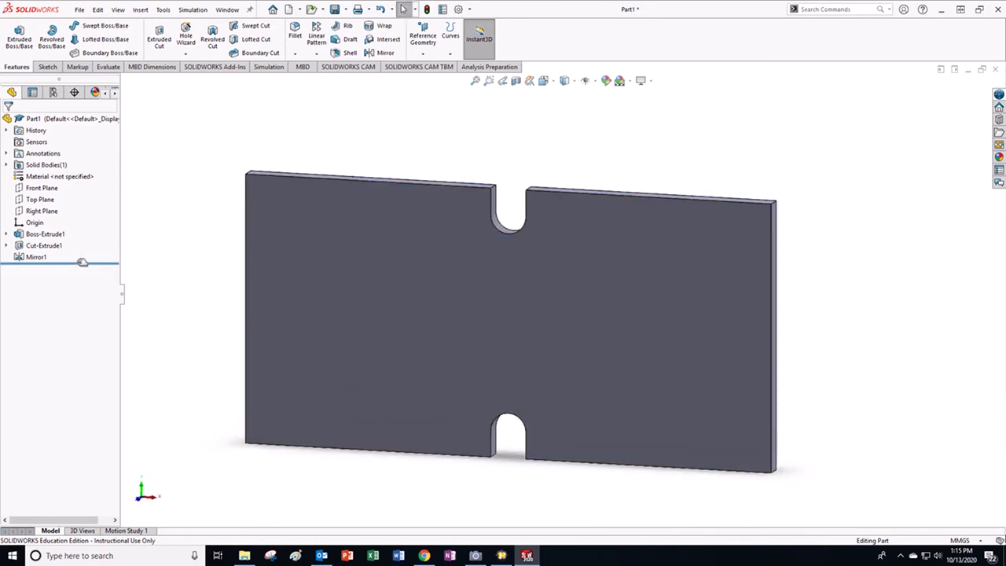
click(7, 245)
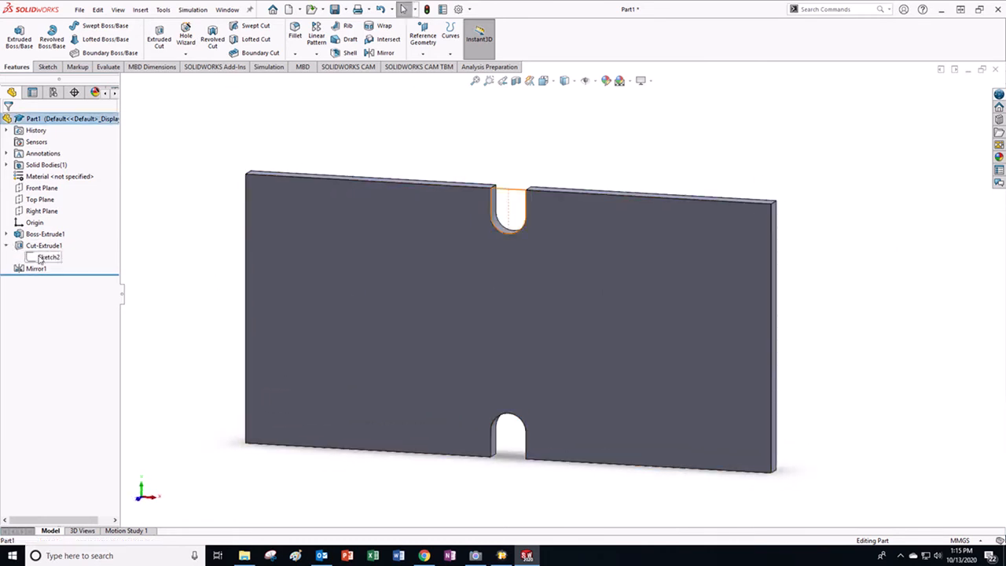
click(43, 258)
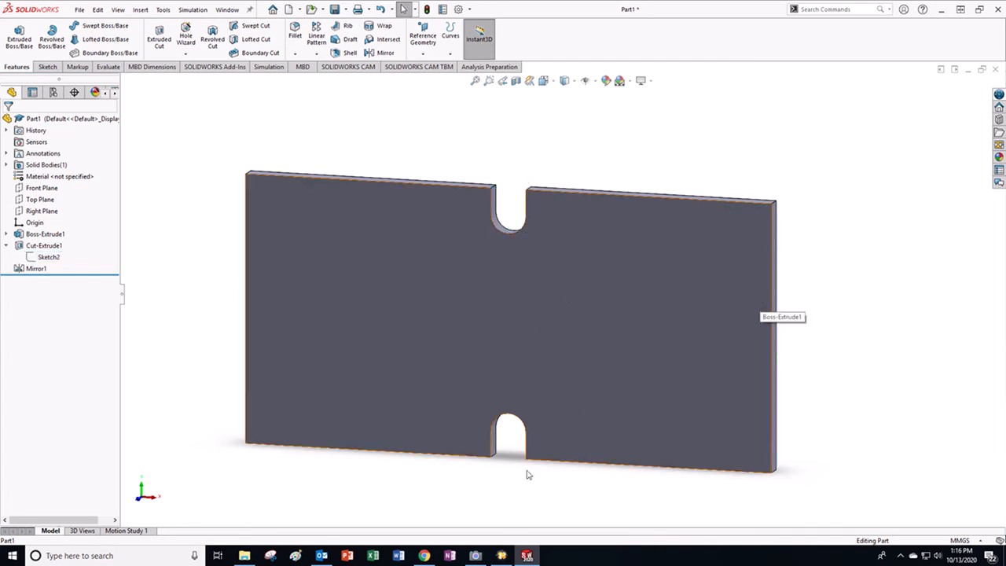
Step: Create a new Static simulation study named Static 1 for the notched plate
click(271, 67)
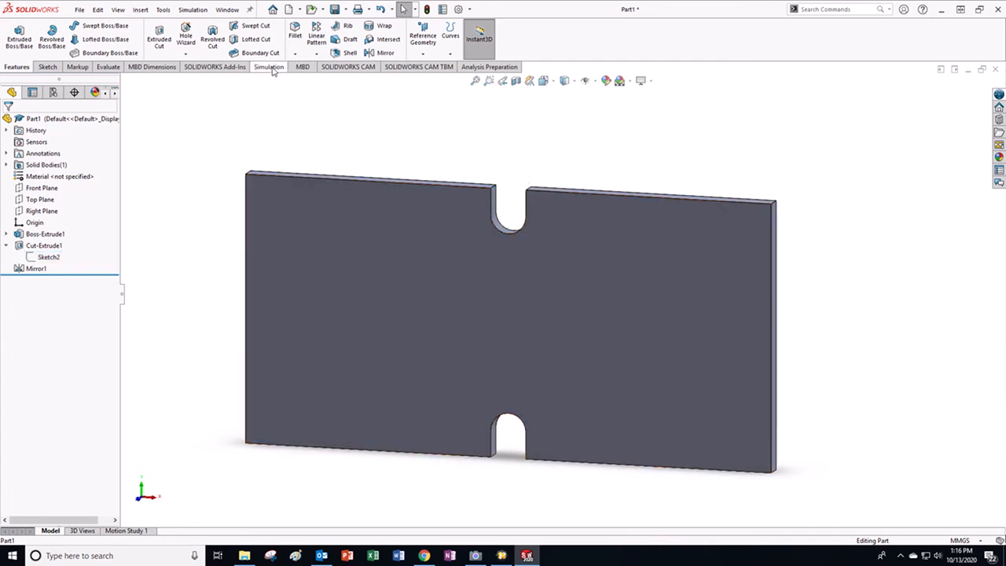
click(12, 35)
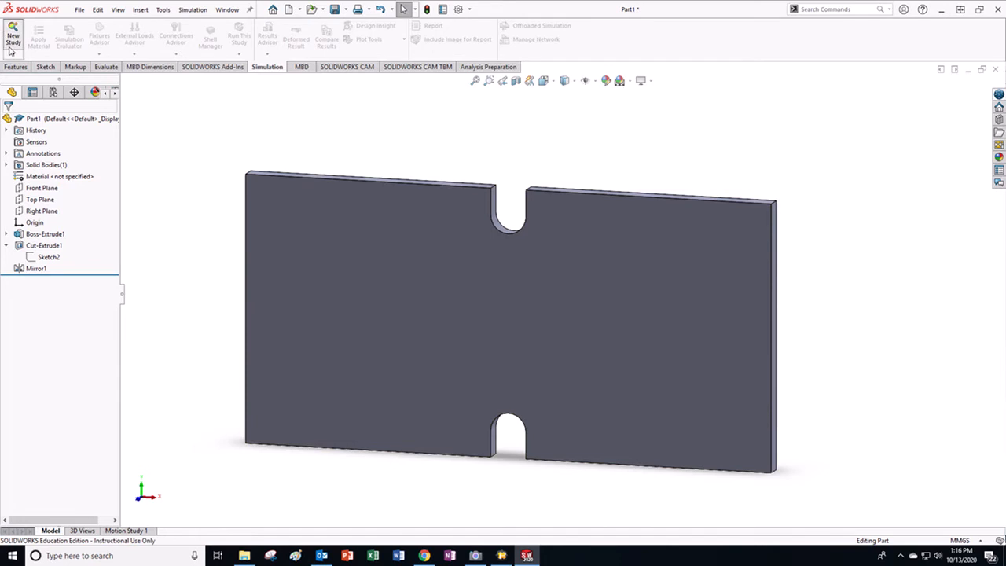
click(11, 226)
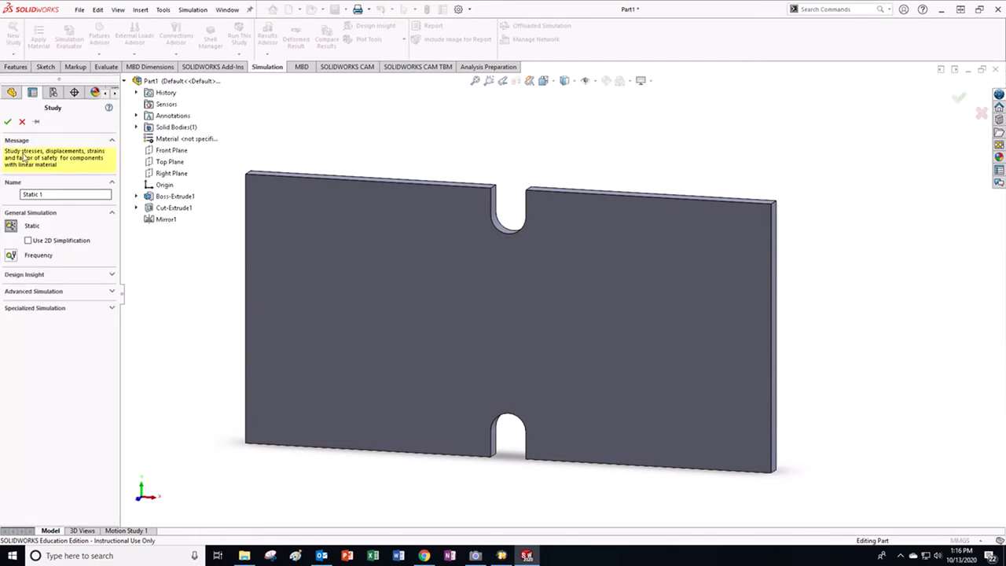
click(8, 123)
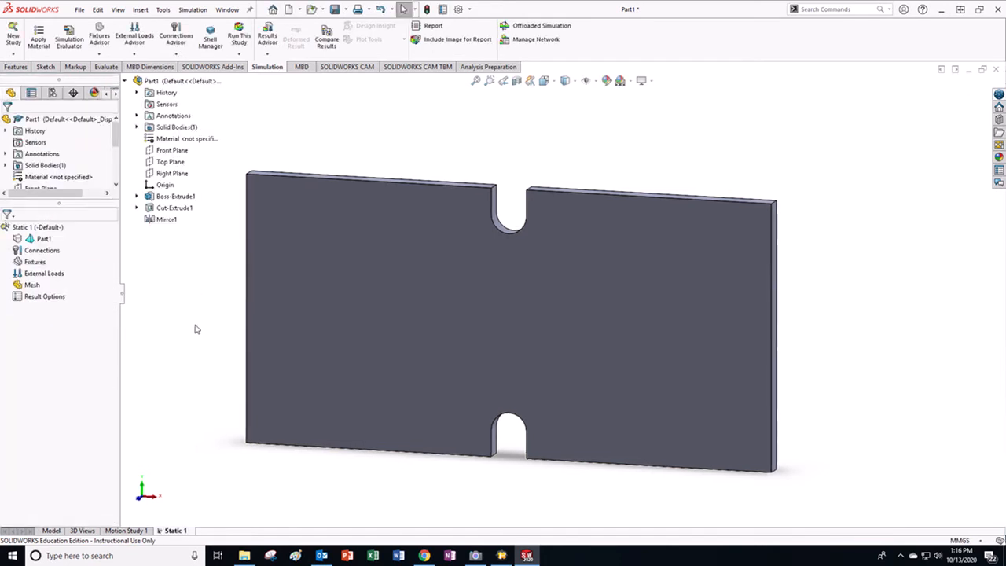
Step: Open the material library for the study's part, enlarge the window and set the property units to SI - N/mm^2 (MPa)
right_click(31, 239)
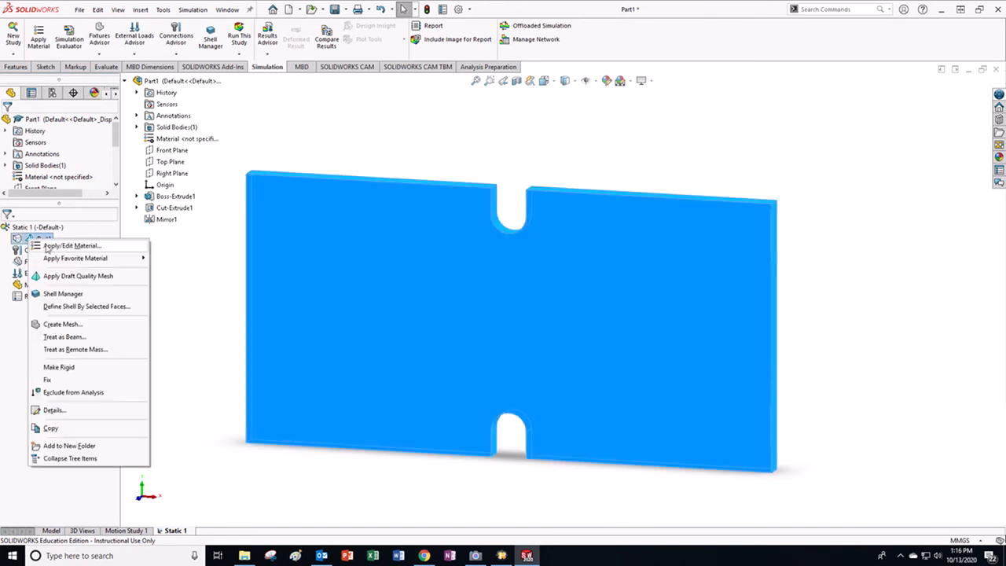
key(Escape)
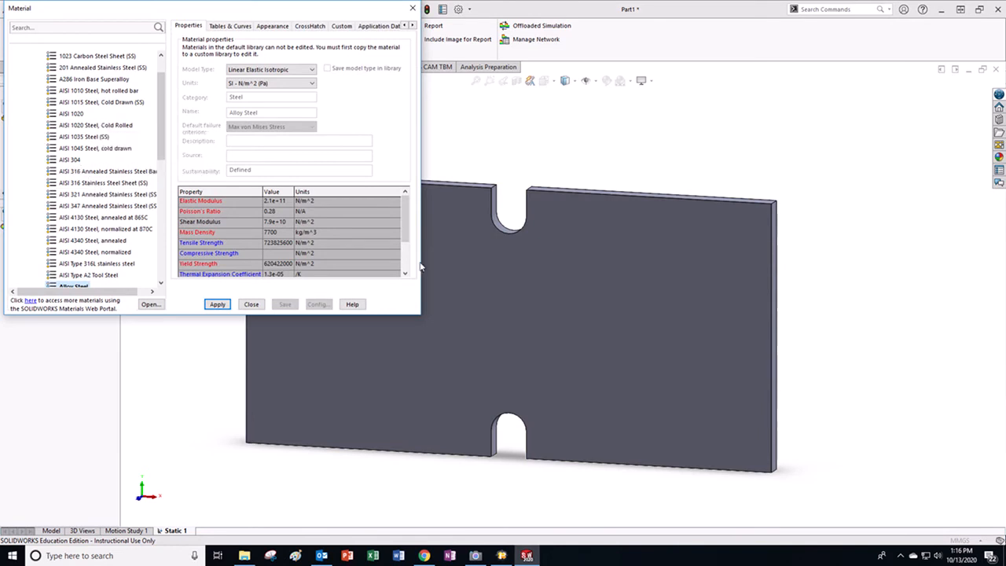
drag(419, 314, 538, 388)
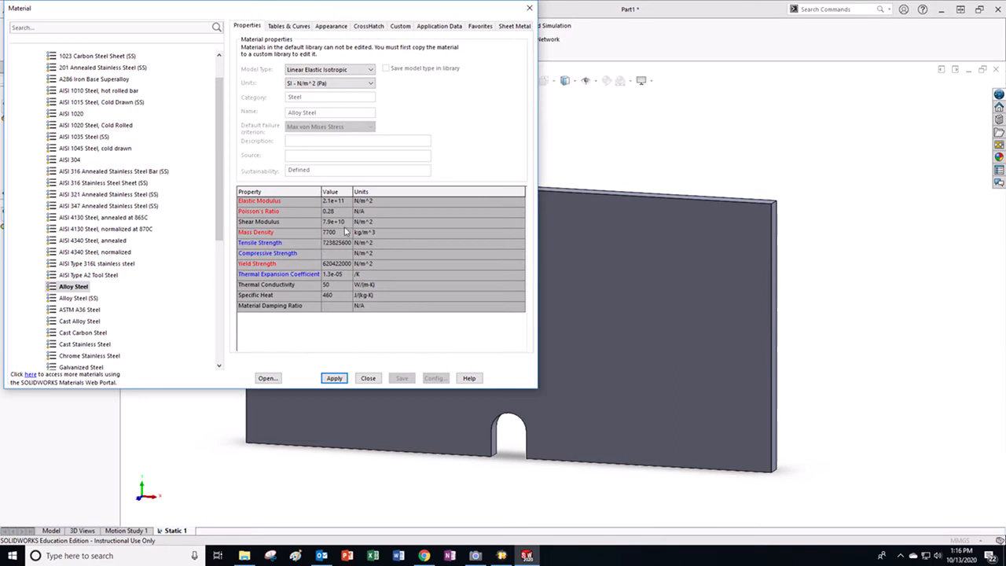
click(370, 83)
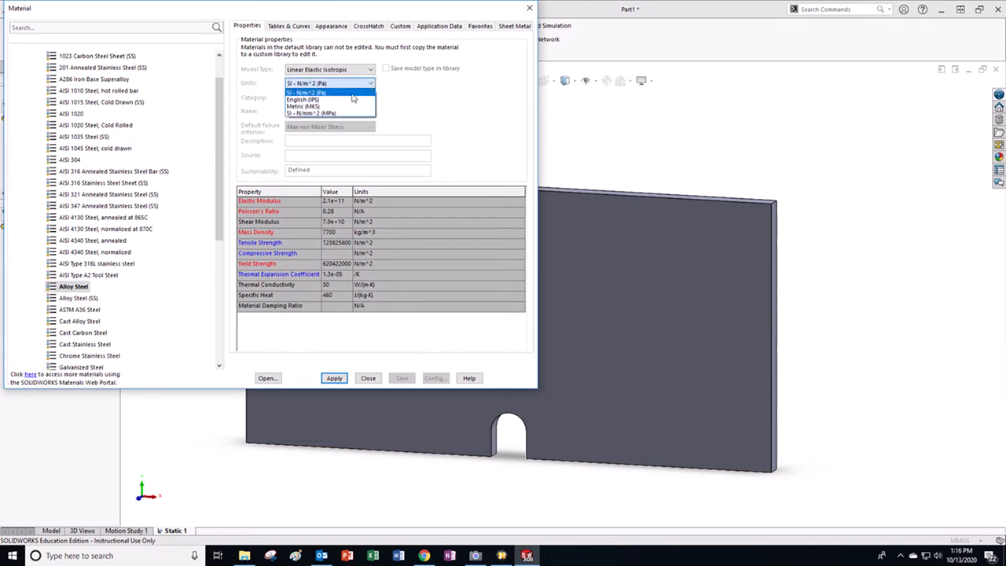
click(337, 115)
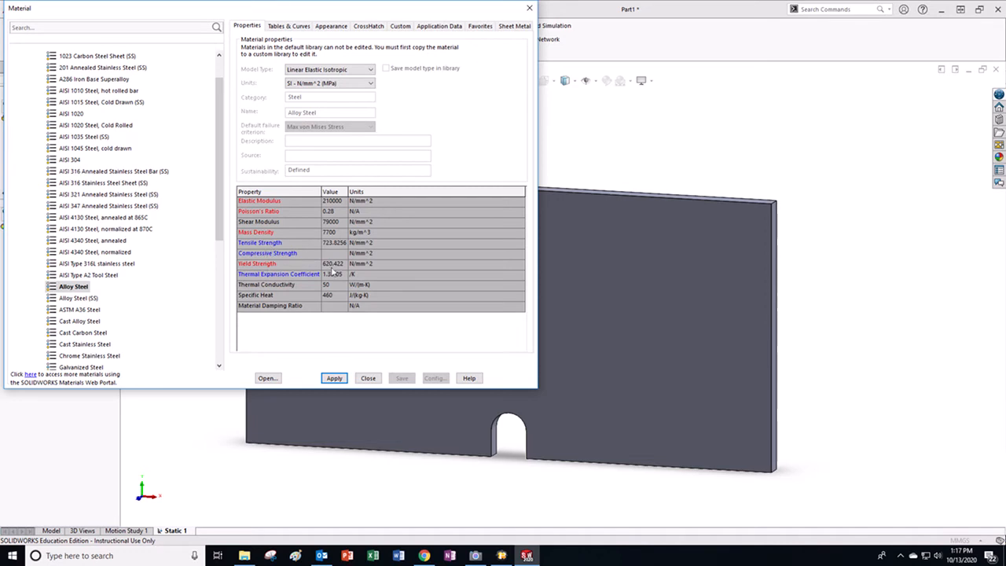
Step: Examine the yield strengths of several library steels, including AISI 1020, ASTM A36, AISI 1015, AISI 1035 and AISI 1010 hot rolled bar
click(70, 116)
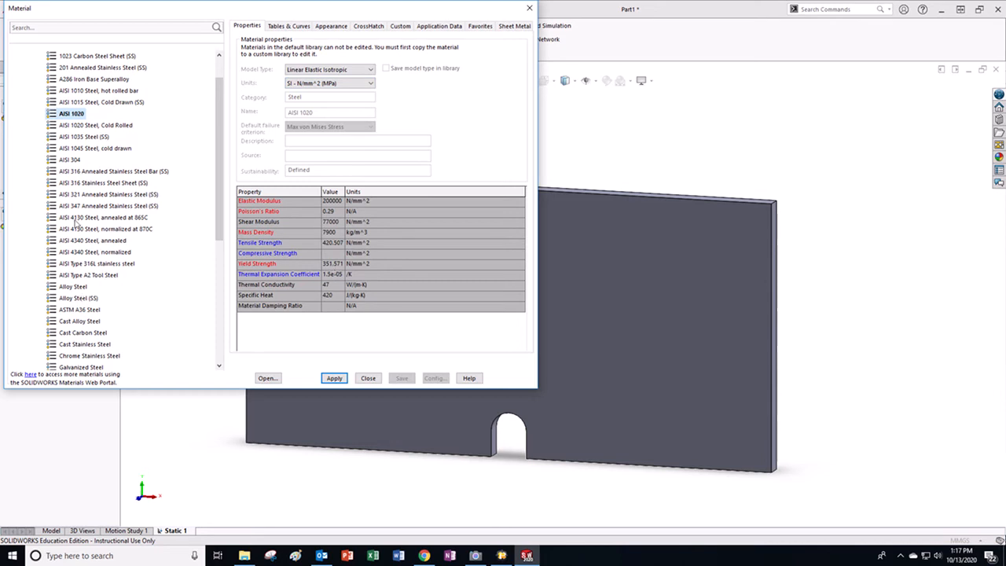
click(78, 310)
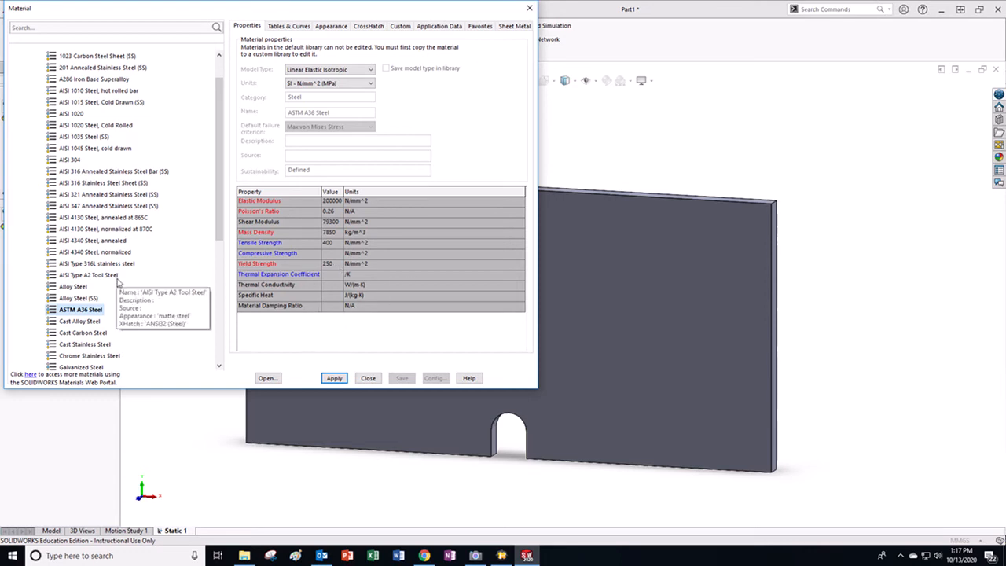
scroll(119, 284, up, 1)
click(78, 148)
click(77, 137)
click(77, 127)
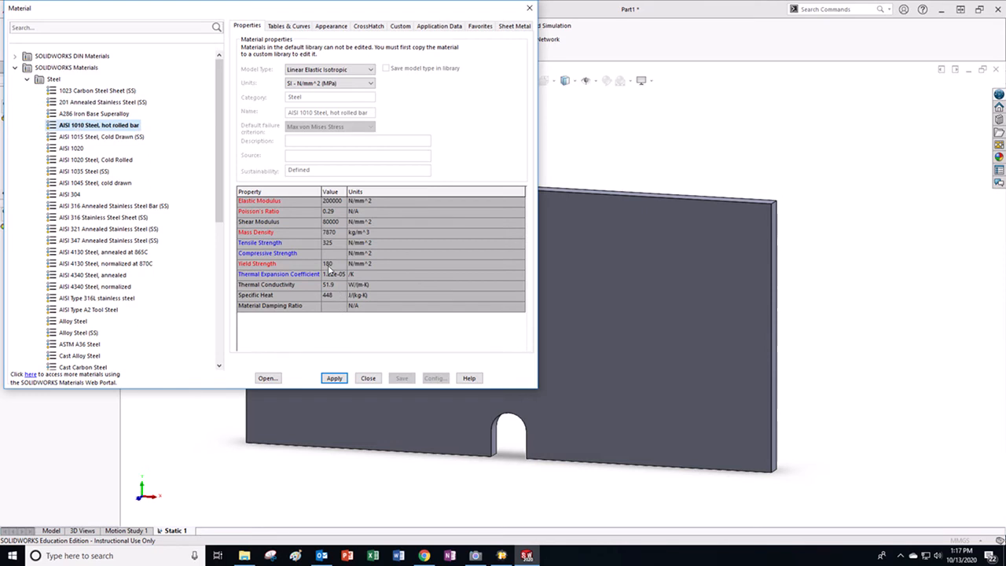
click(79, 139)
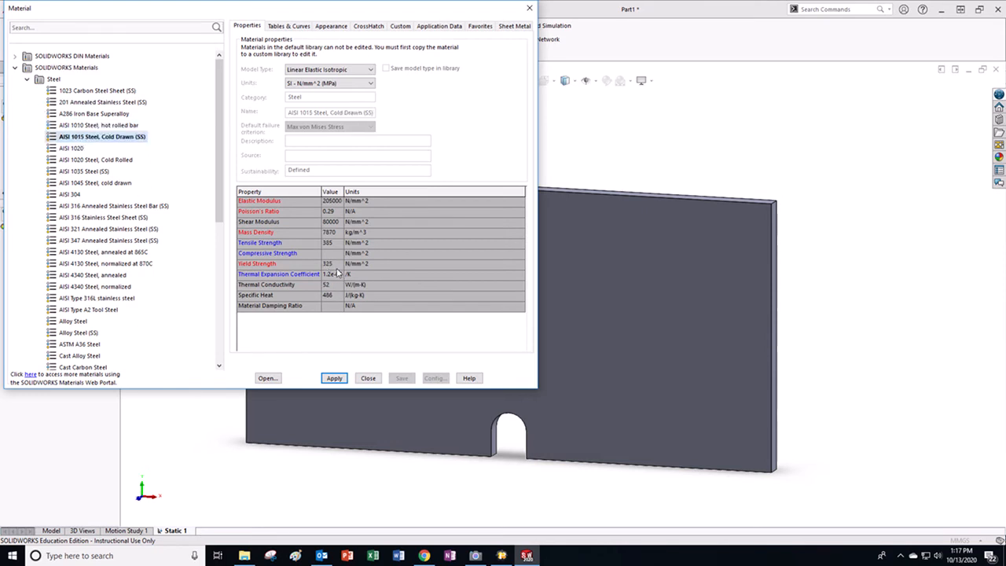
click(73, 148)
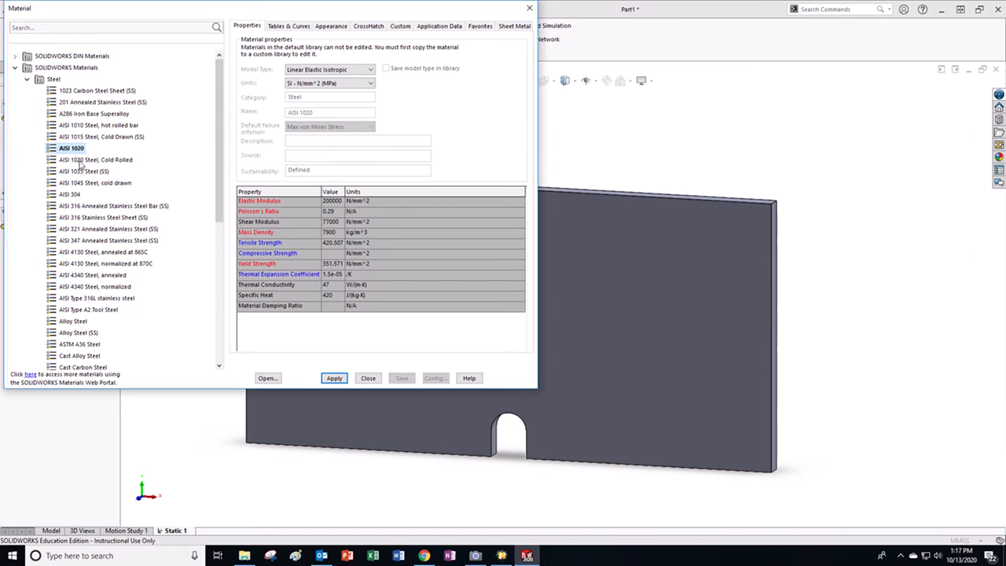
click(81, 160)
click(81, 172)
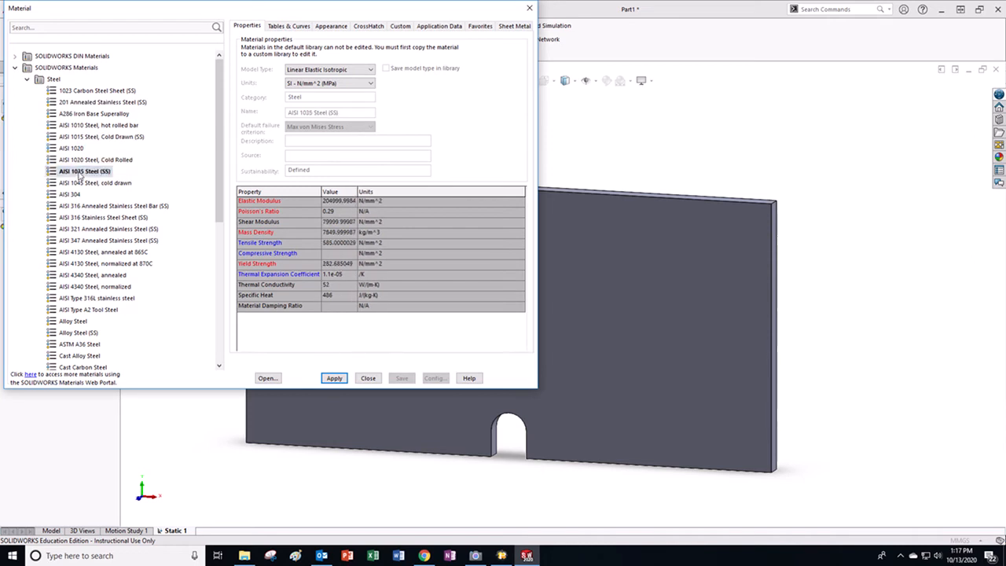
click(76, 115)
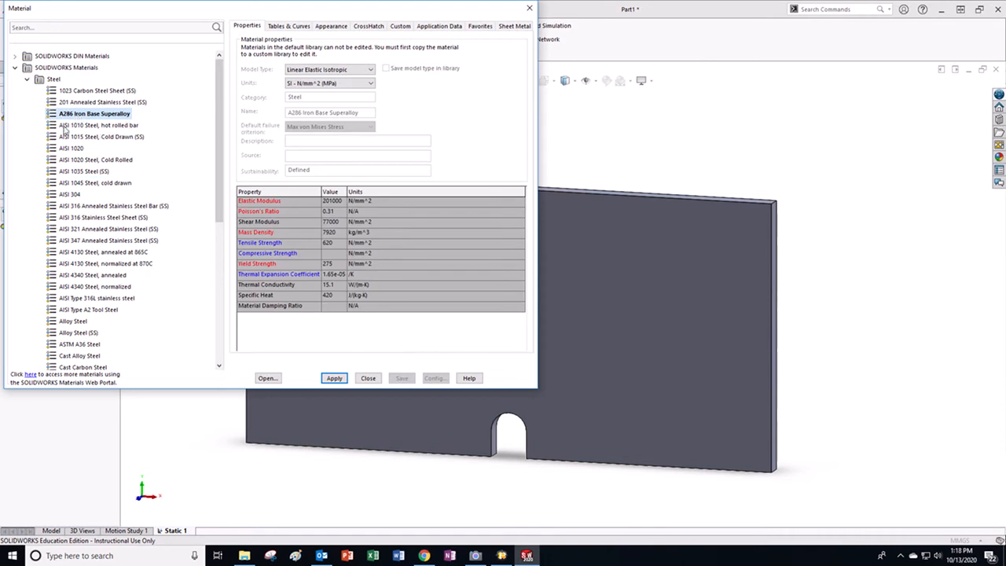
click(64, 128)
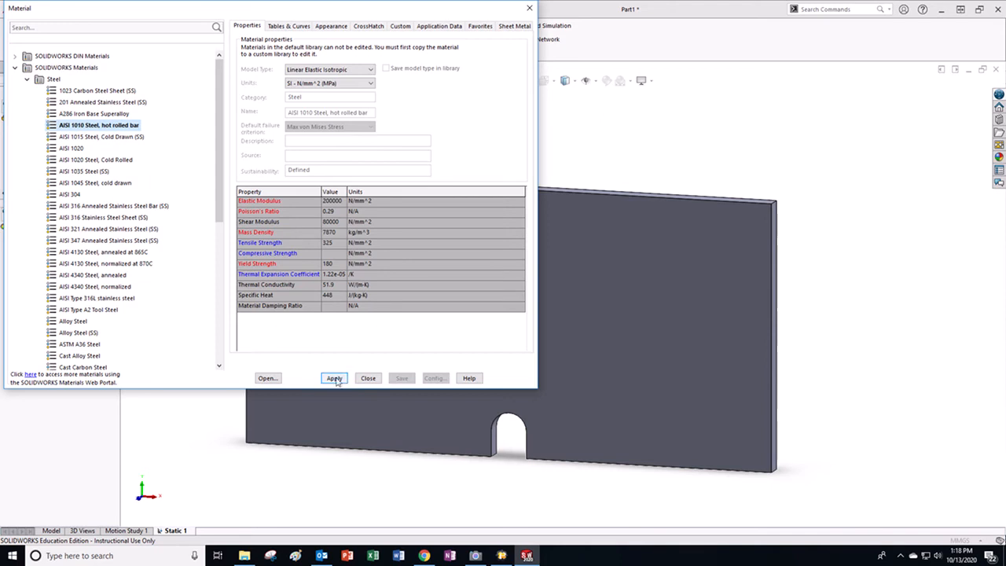
Step: Apply Alloy Steel as the plate's material and close the material library
click(65, 322)
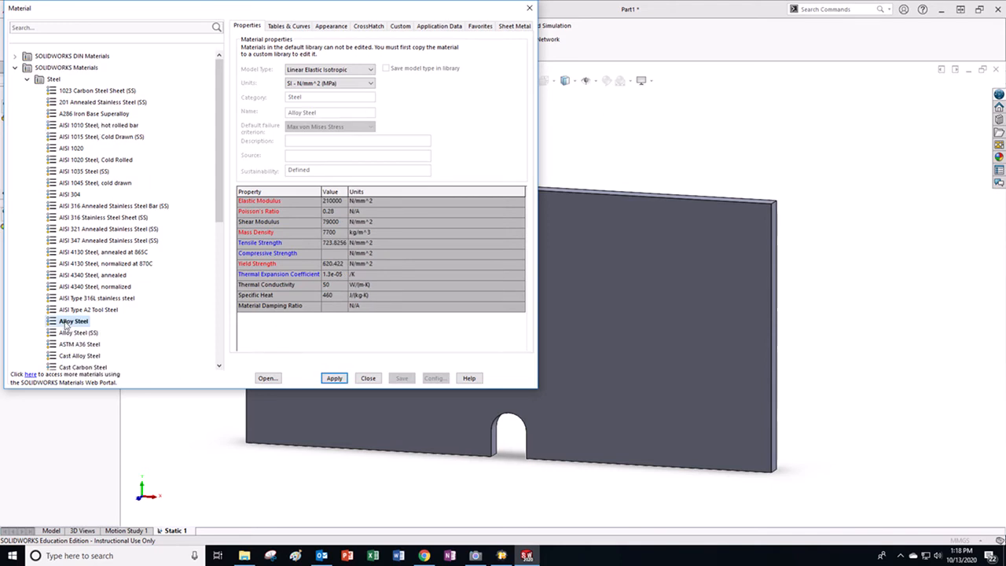
click(333, 379)
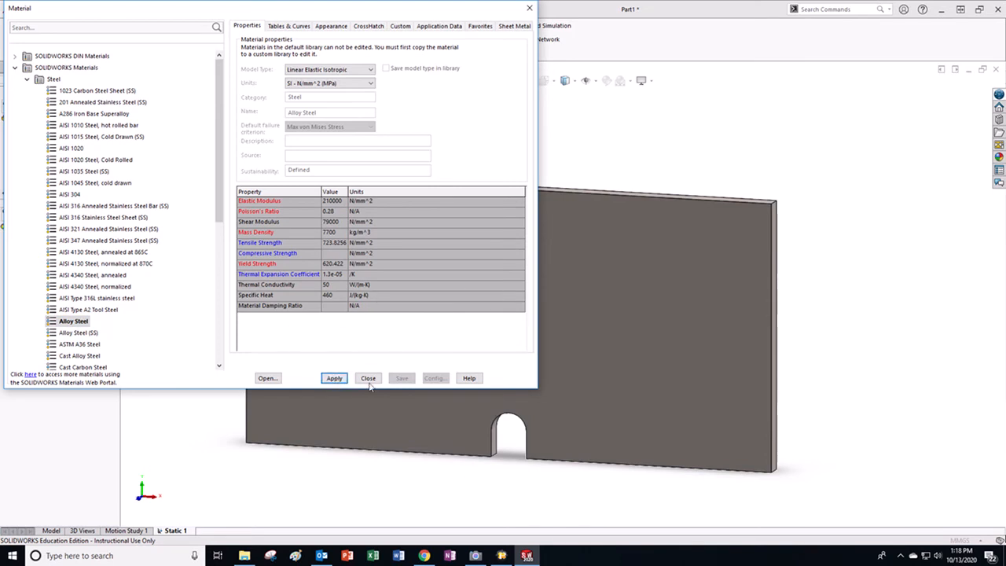
click(368, 378)
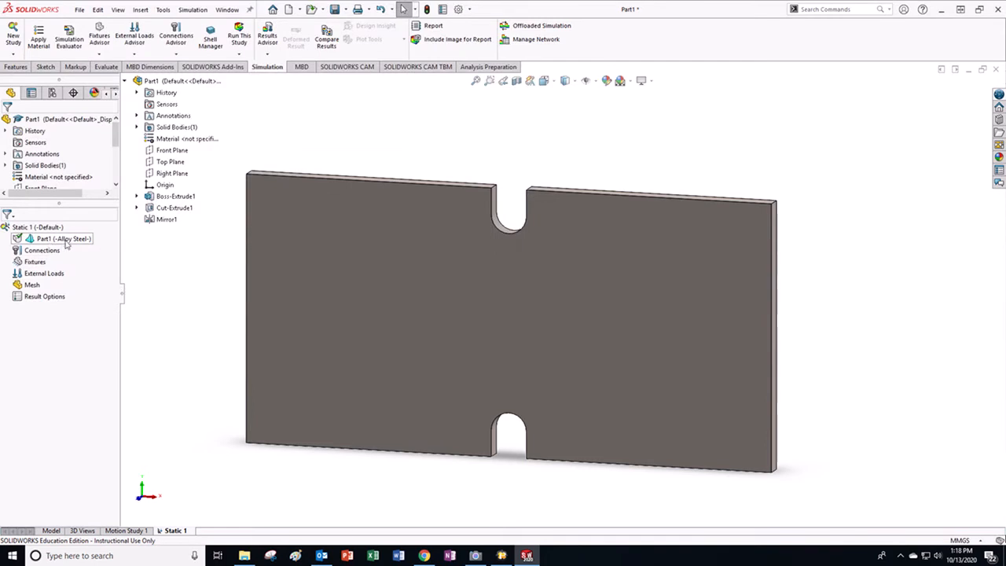
Step: Add a Fixed Geometry fixture to the plate's narrow left end face
right_click(22, 267)
click(63, 286)
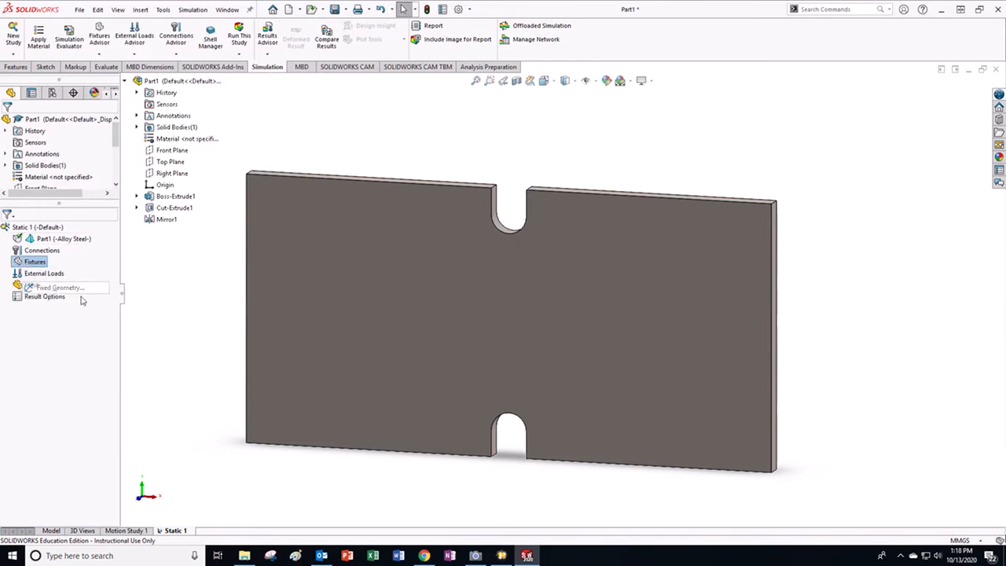
middle_drag(220, 303, 272, 353)
click(289, 360)
click(288, 360)
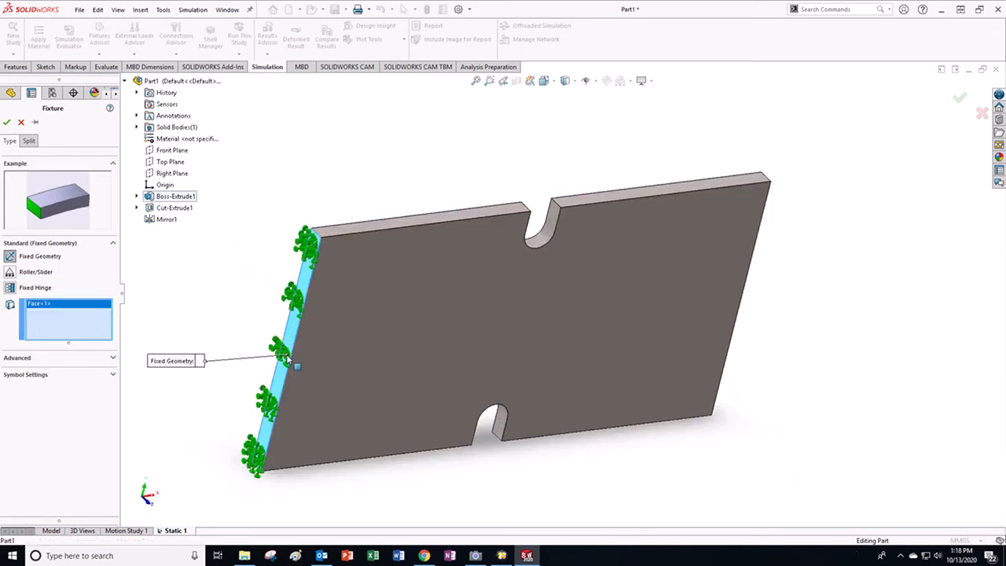
click(7, 125)
Step: Apply a 10000 N normal force to the plate's right end face, reversed so that it pulls outward
middle_drag(483, 337, 382, 283)
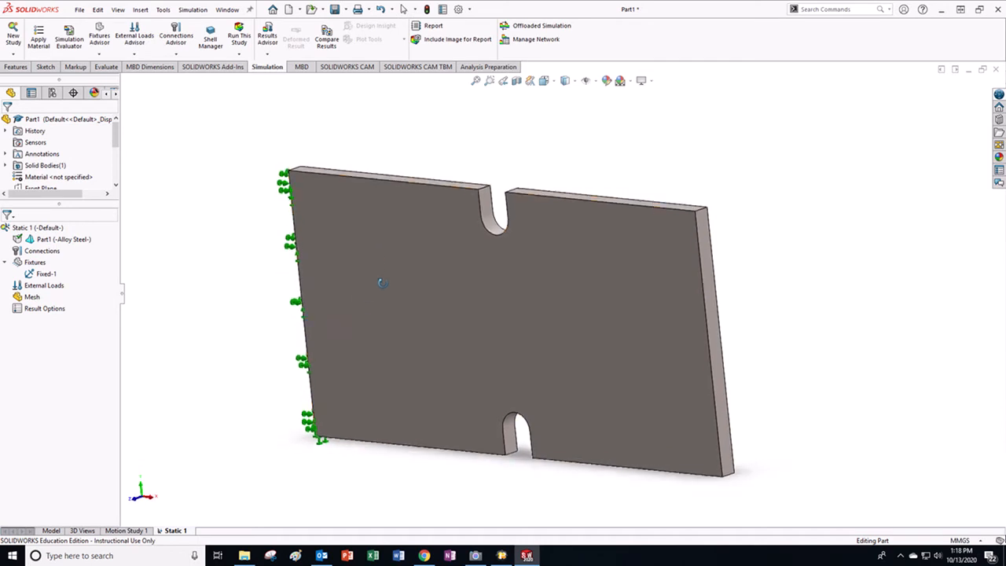
right_click(39, 286)
click(52, 52)
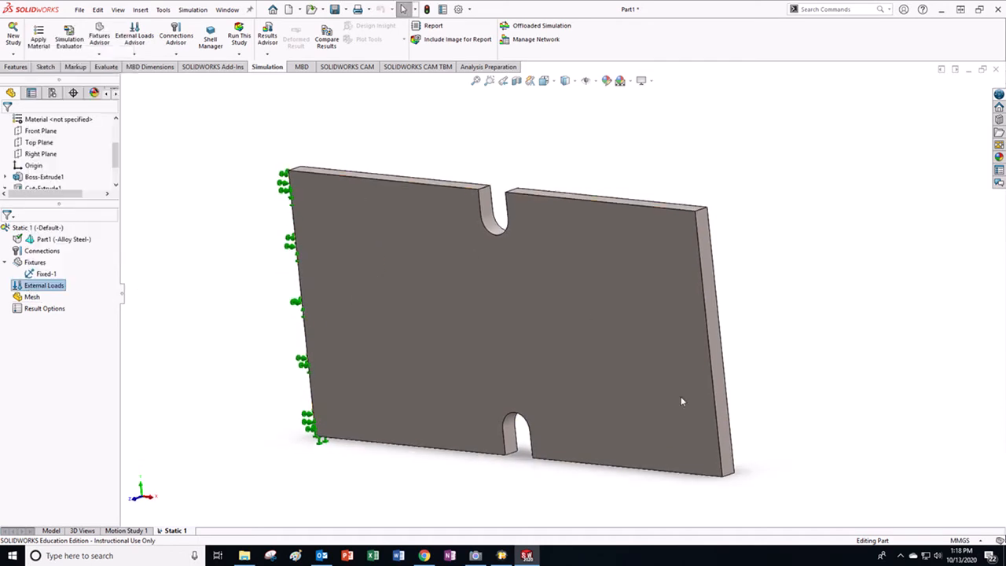
click(727, 408)
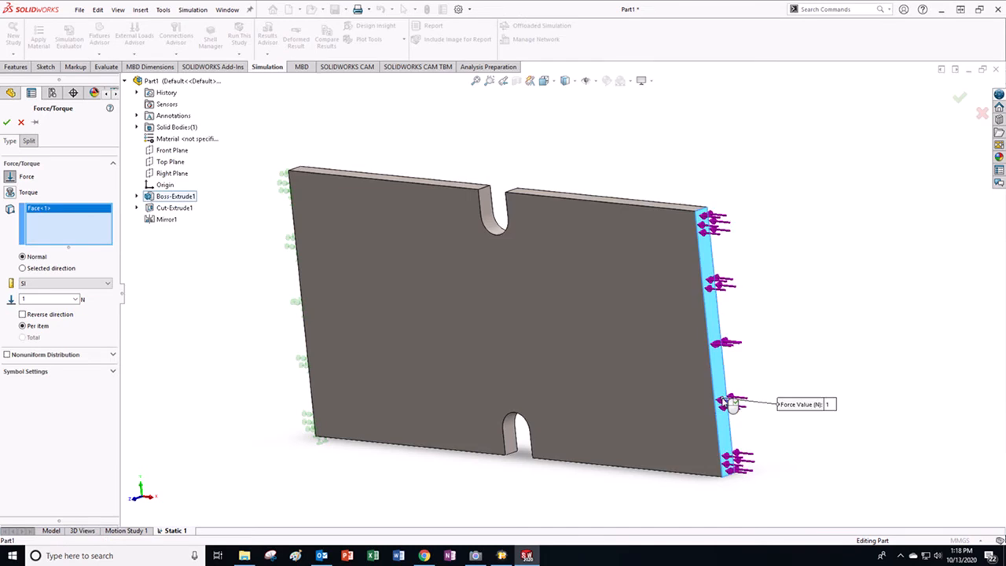
click(23, 314)
double_click(36, 300)
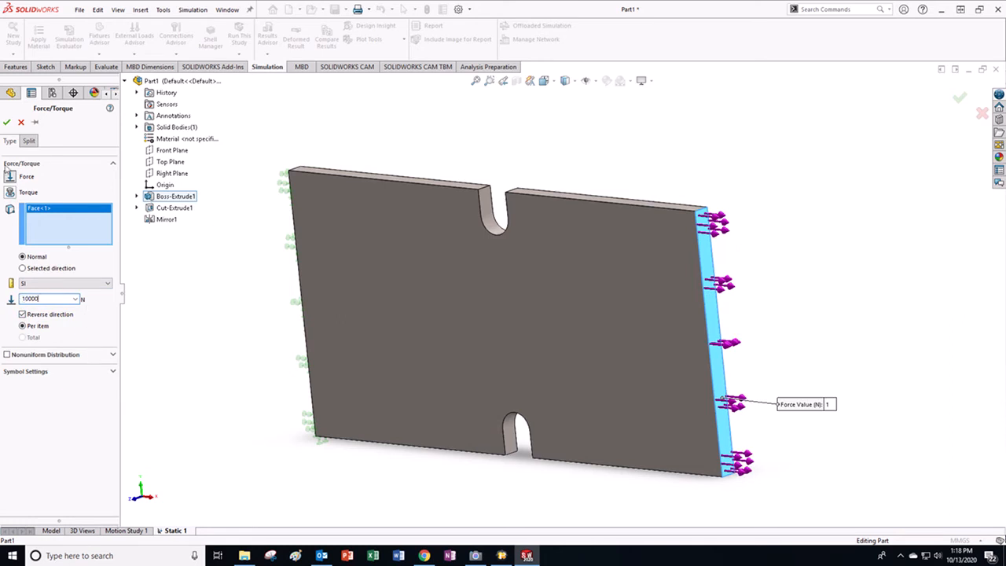
click(7, 121)
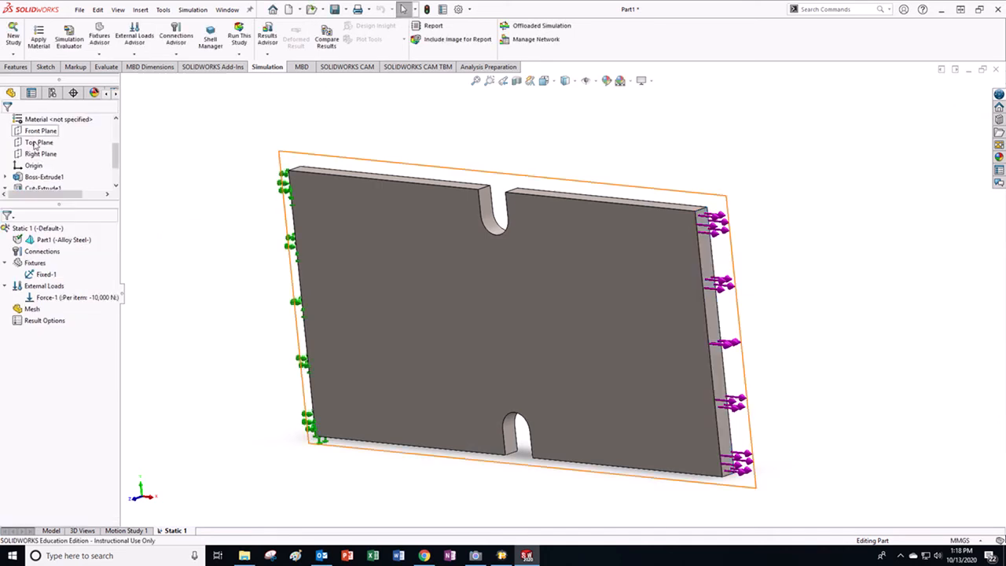
Step: Create a solid mesh of the plate with the default mesh density
right_click(30, 309)
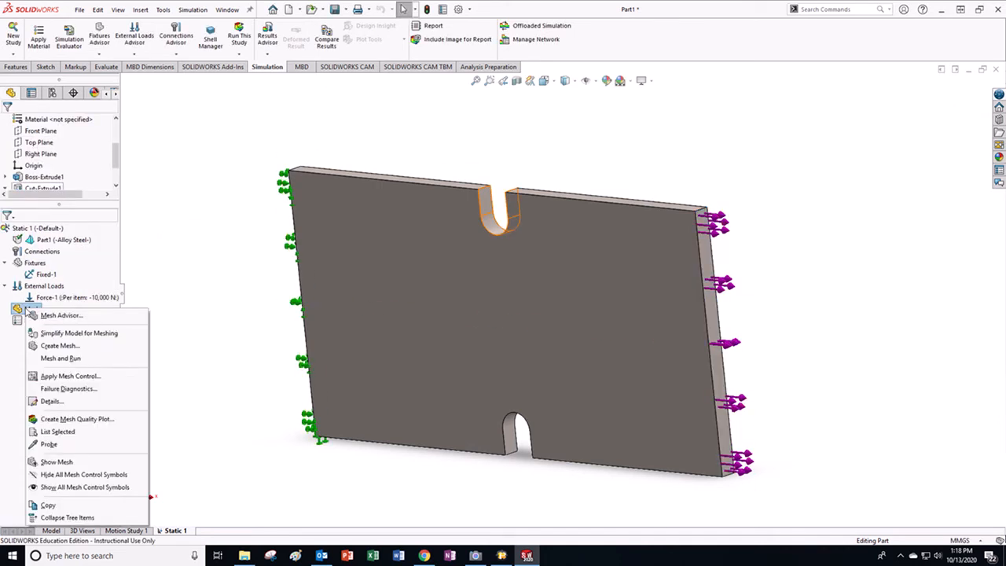
click(74, 346)
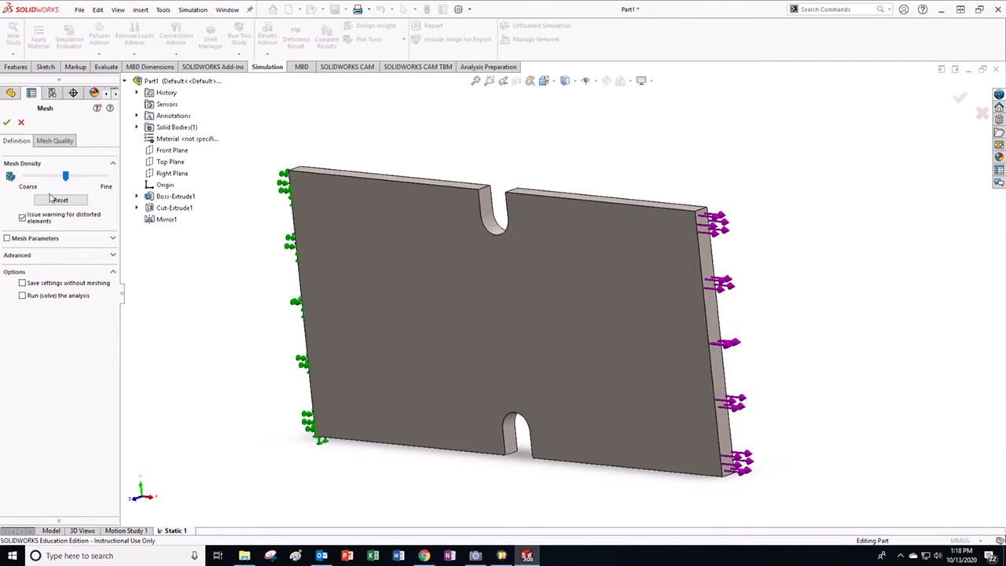
click(6, 122)
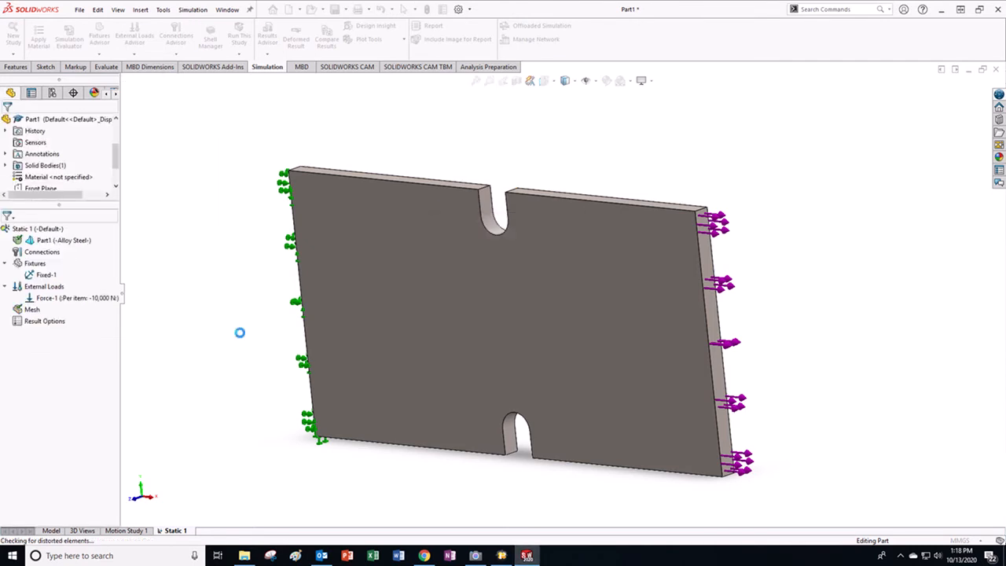
middle_drag(460, 411, 520, 373)
Step: Run the Static 1 study to solve for the plate's stresses
right_click(22, 310)
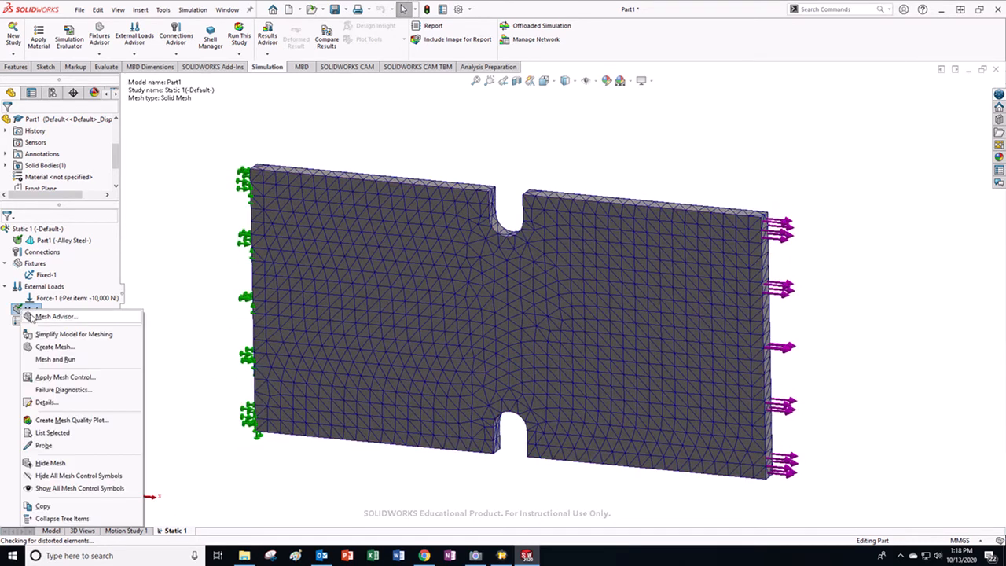
right_click(32, 229)
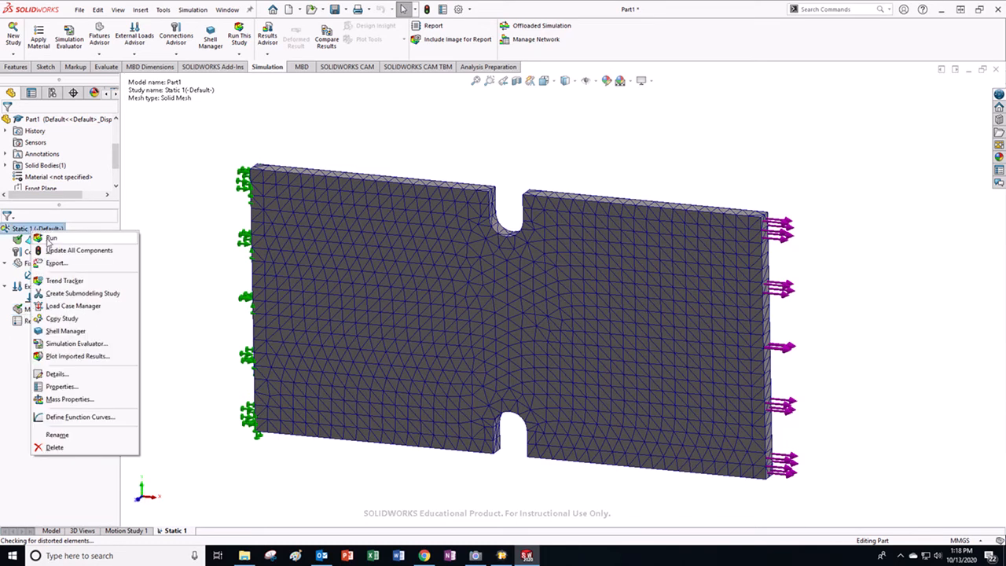
click(49, 238)
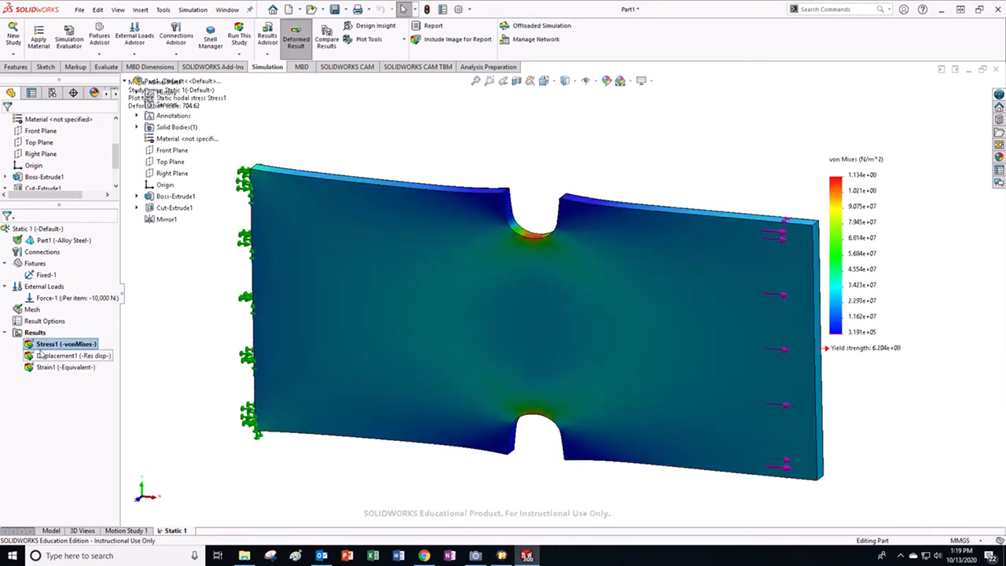
Step: Edit the definition of the Stress1 plot and set its units to N/mm^2 (MPa)
right_click(43, 344)
click(517, 252)
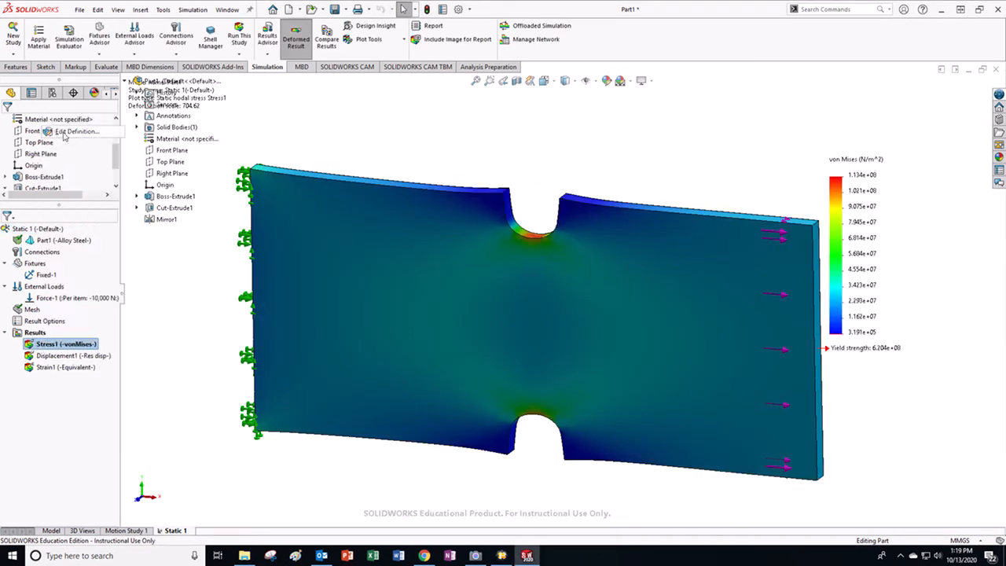
double_click(250, 321)
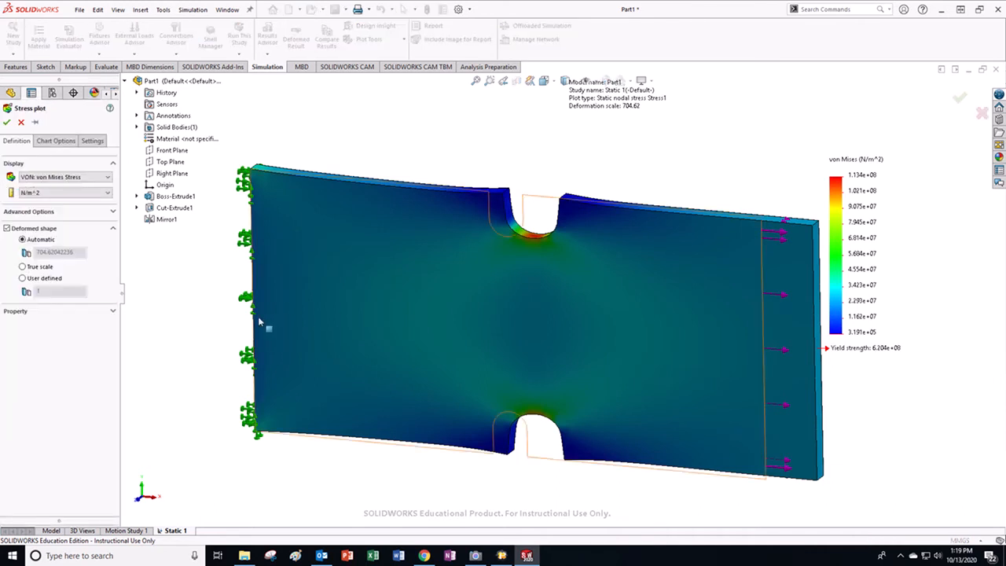
click(82, 194)
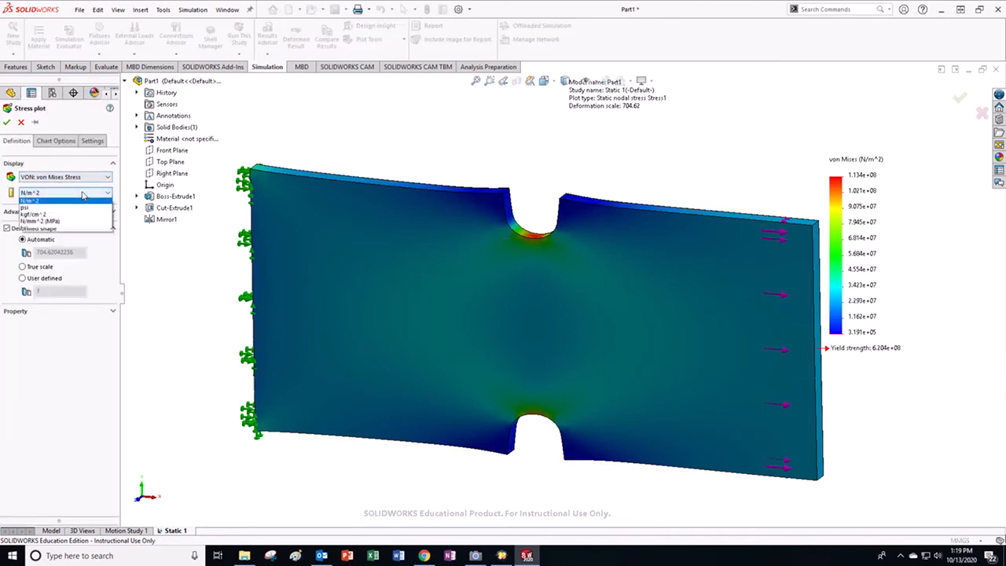
click(53, 227)
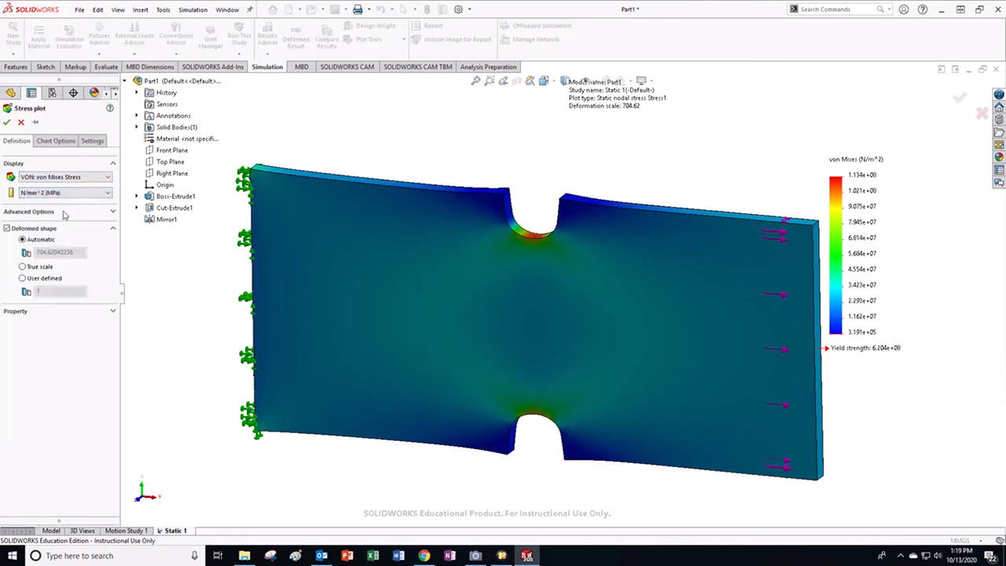
Step: Turn off the automatically defined minimum for the stress plot legend and set the minimum value to 0
click(61, 141)
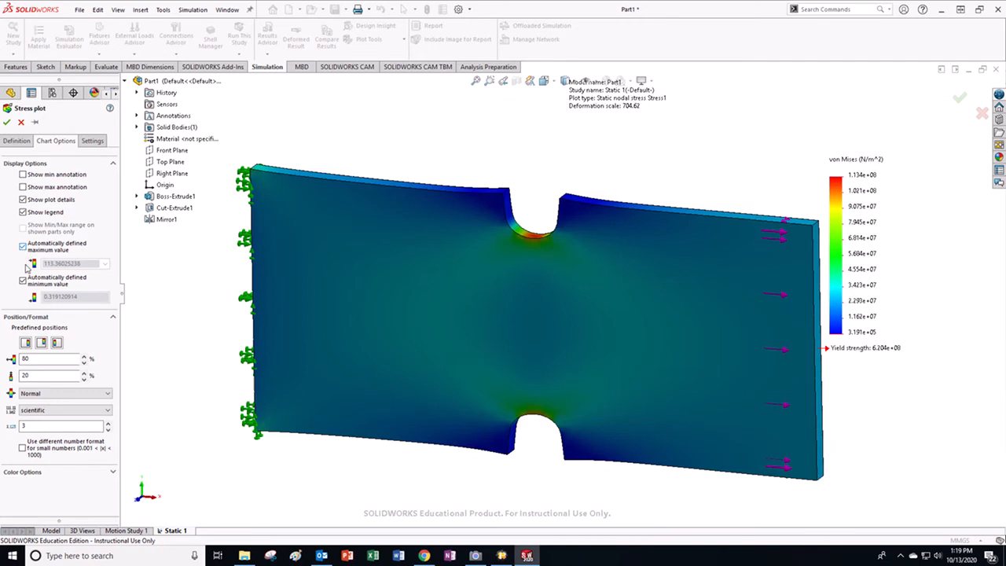
click(23, 279)
double_click(91, 314)
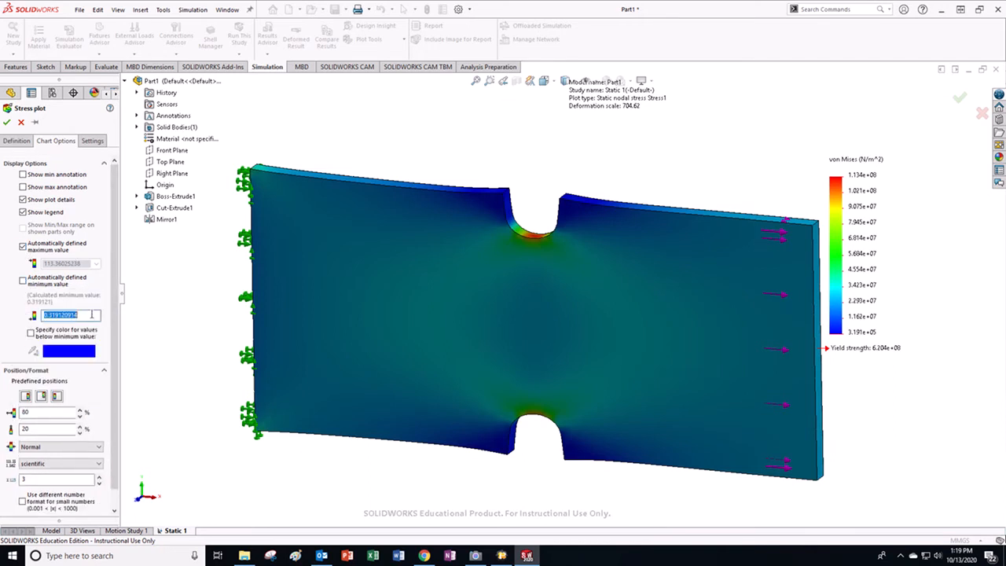
text(0)
Step: Change the displayed stress component of the plot to SX: X Normal Stress
click(16, 140)
click(57, 178)
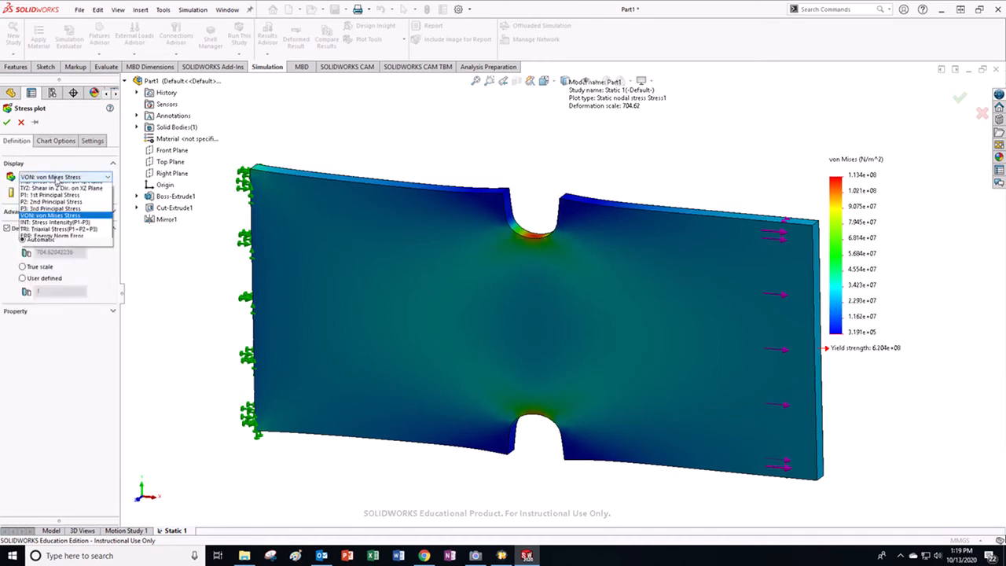
click(56, 188)
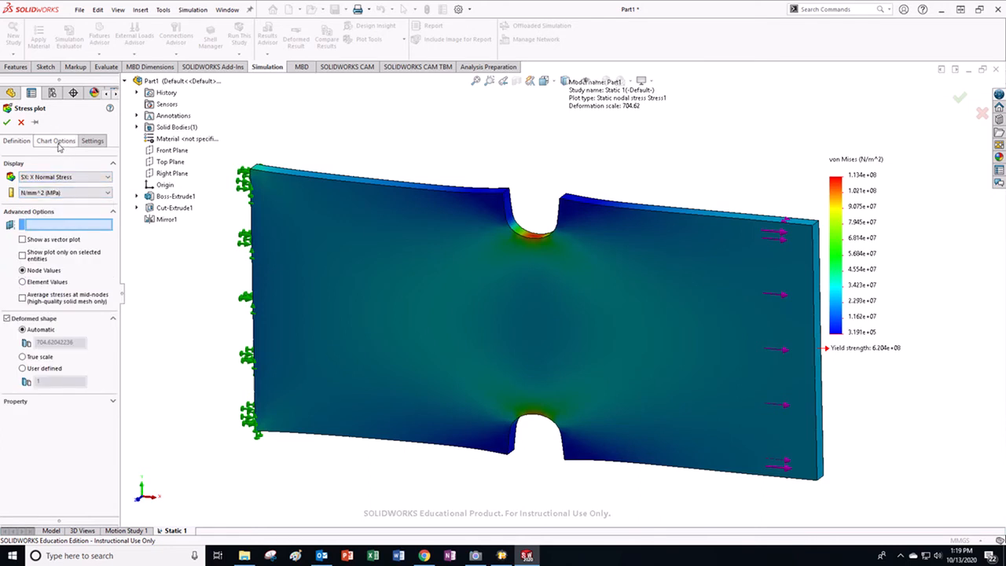
Step: Turn off the automatically defined maximum for the stress plot legend and set the maximum value to 100
click(56, 143)
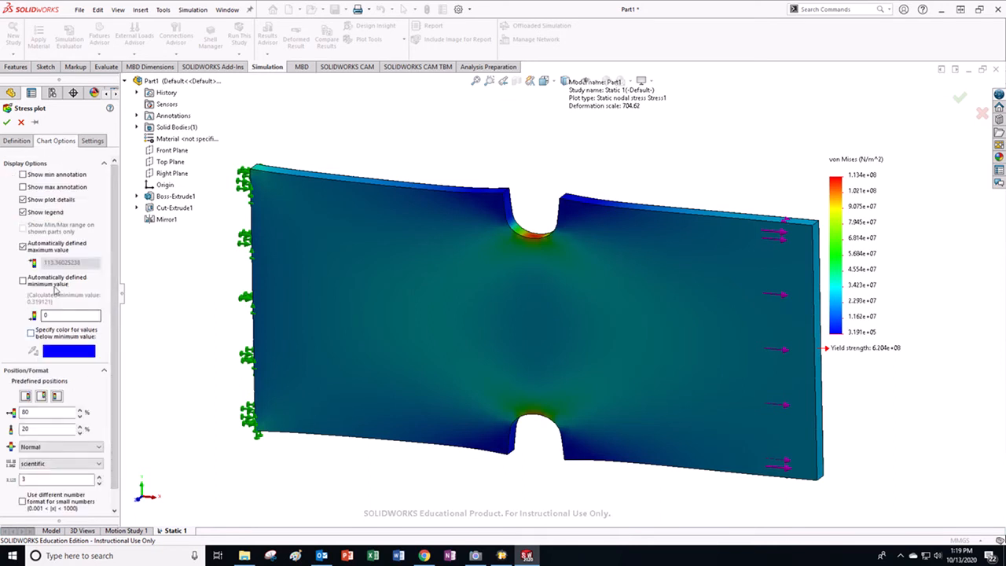
click(22, 246)
double_click(90, 281)
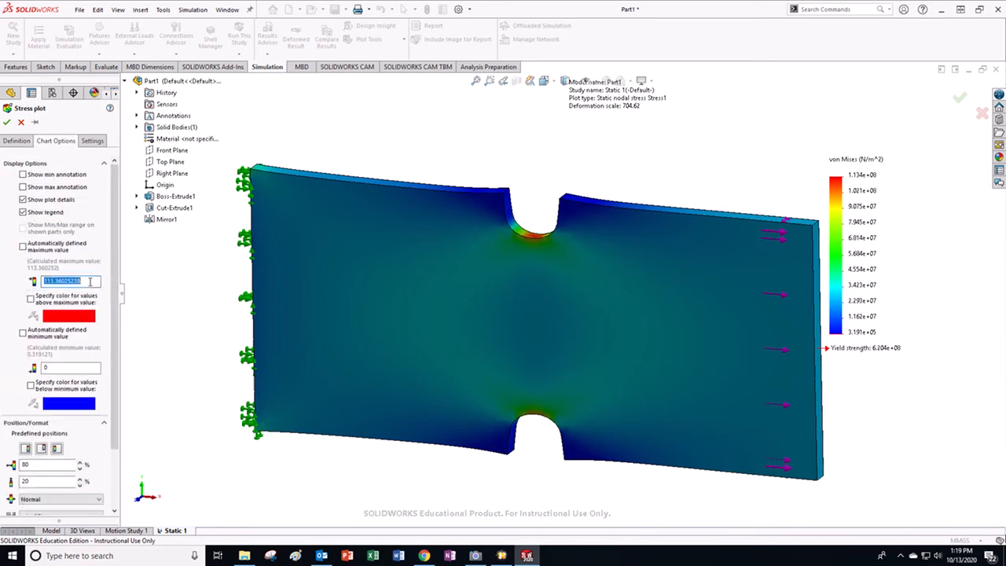
text(100)
Step: Set the legend's number format to floating with 1 decimal place and expand the plot's color options
scroll(89, 450, down, 2)
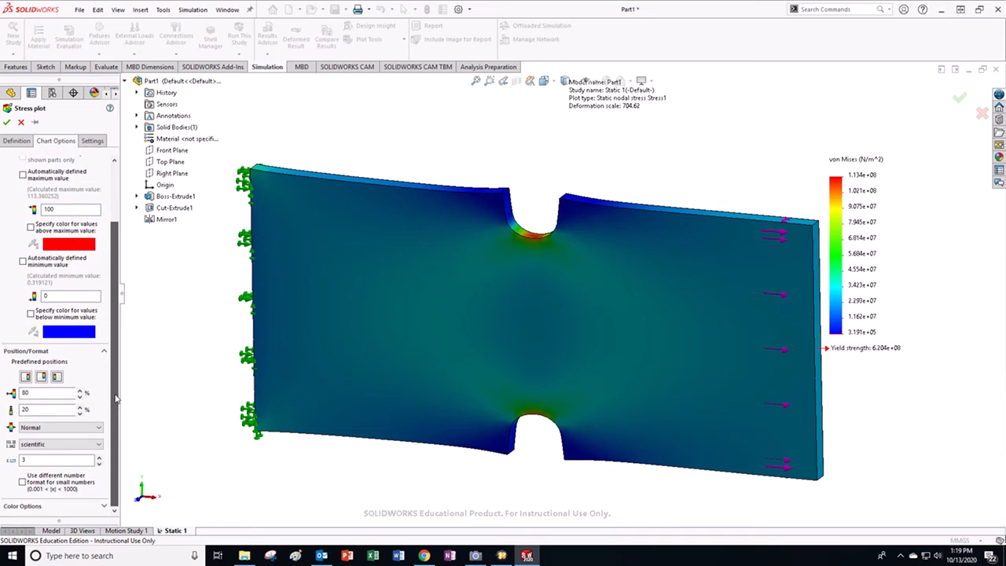
click(80, 445)
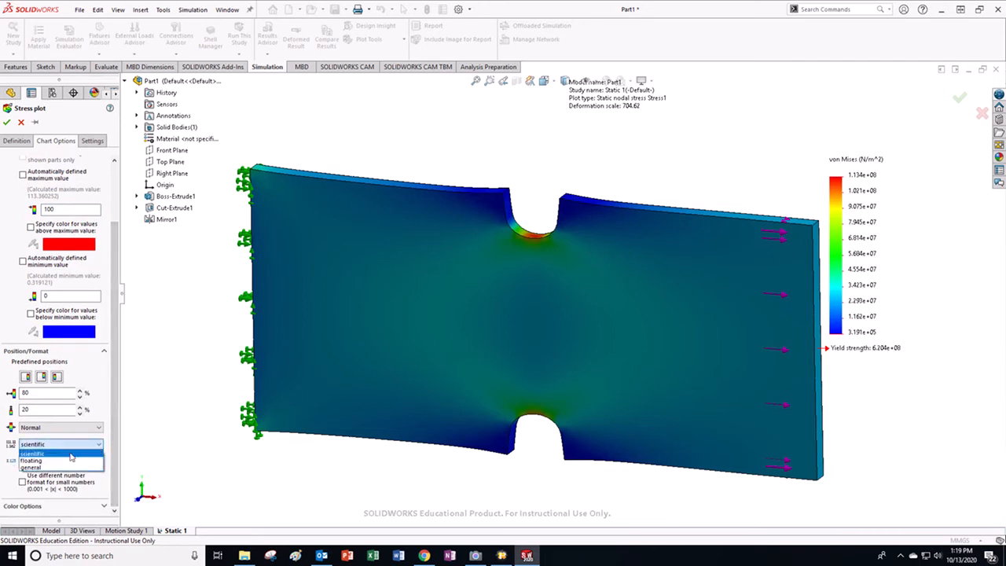
click(61, 462)
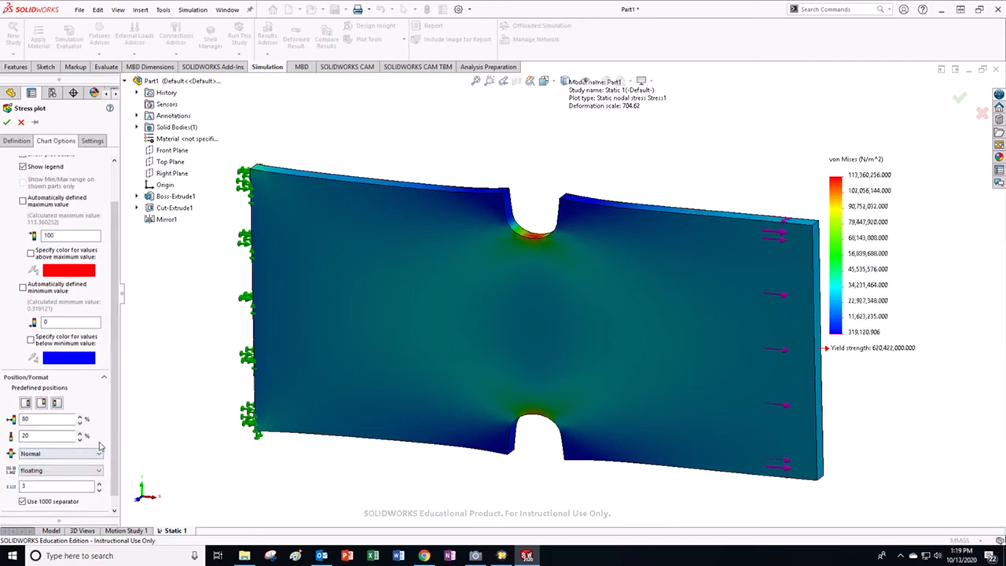
click(99, 490)
click(99, 489)
scroll(101, 484, down, 1)
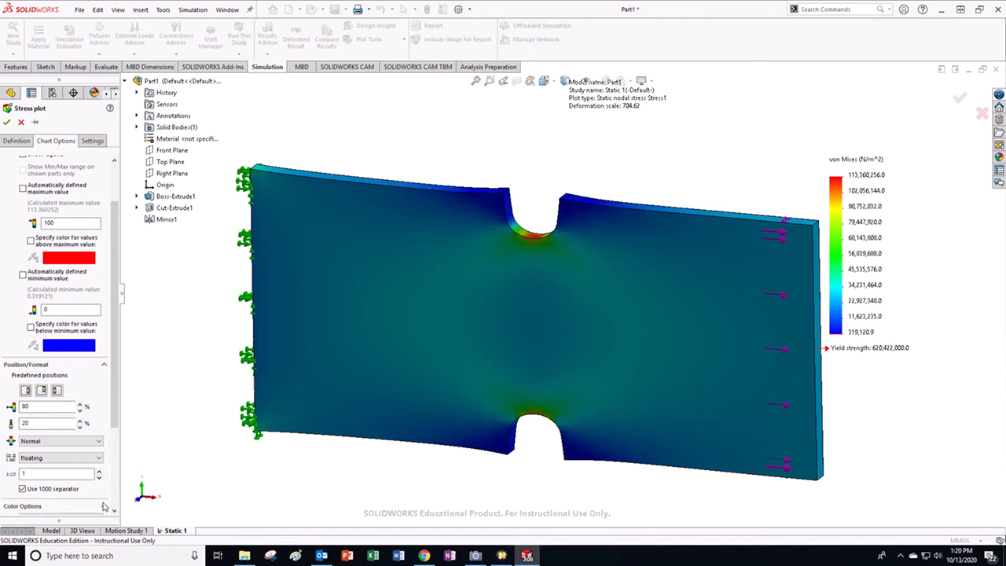
click(105, 505)
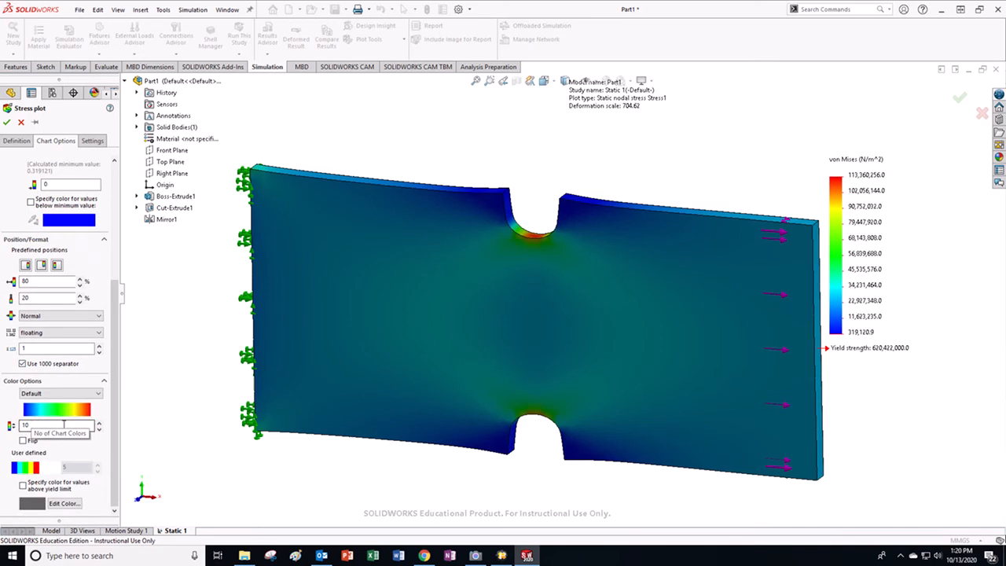
Step: Set the stress plot's fringes to Discrete and its boundary display to Mesh, and apply the plot settings
click(89, 145)
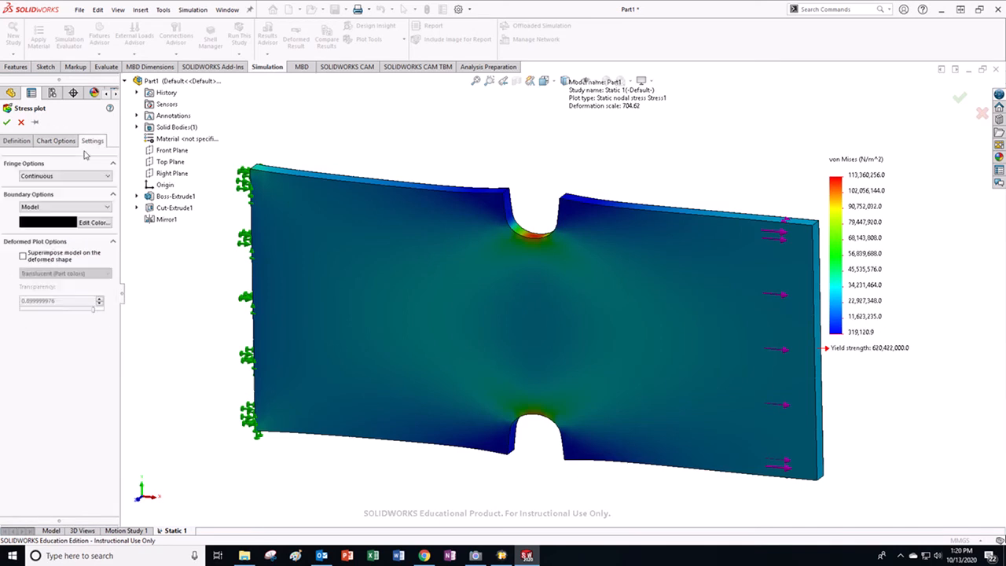
click(70, 175)
click(61, 203)
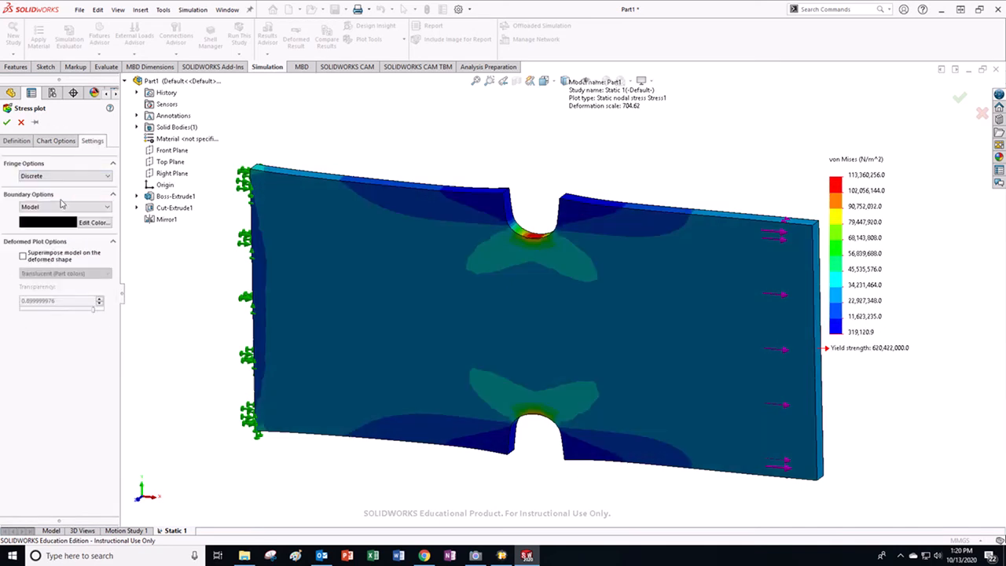
click(108, 207)
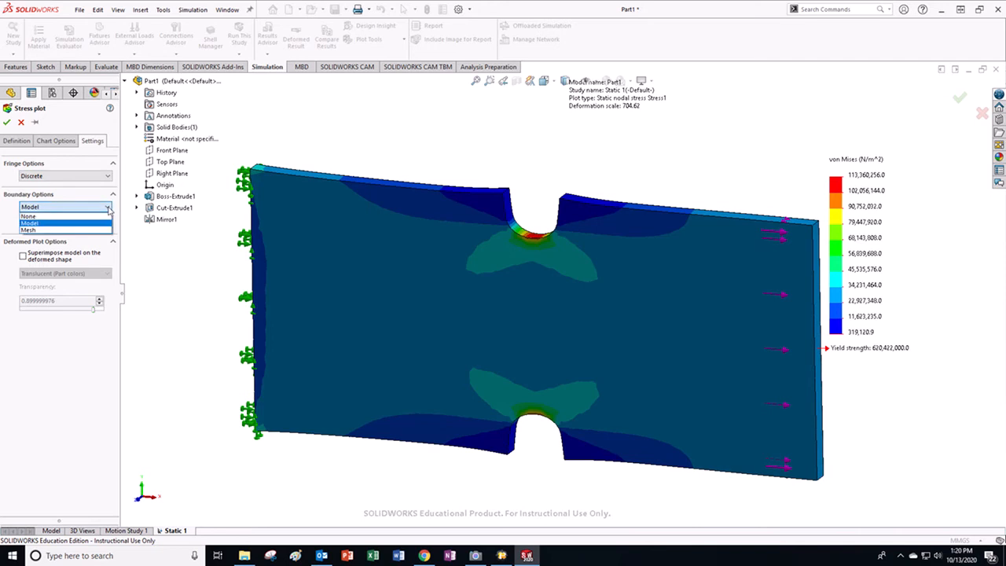
click(54, 230)
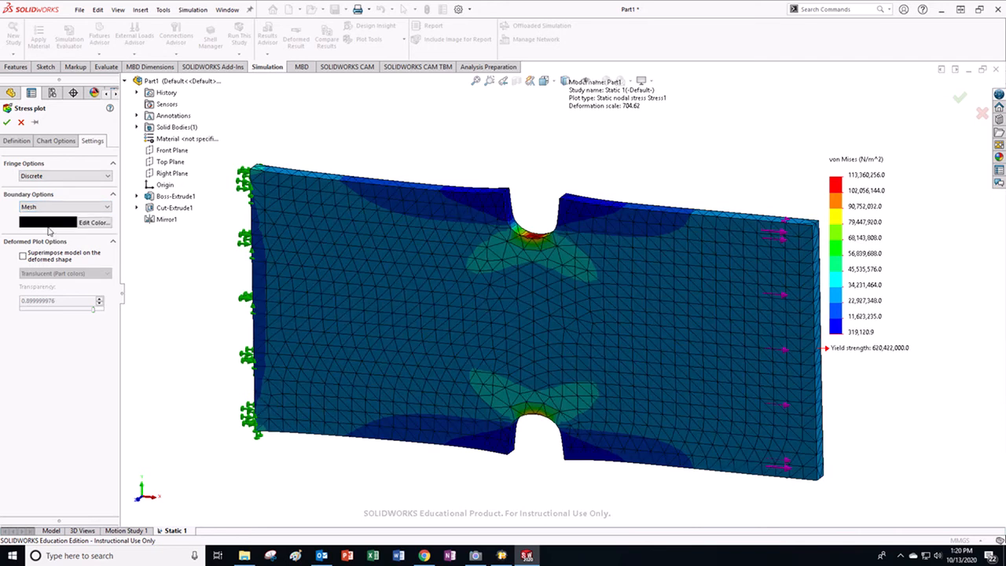
click(7, 124)
Step: Show the max annotation on the Stress1 plot and move its label farther below the lower notch
right_click(75, 345)
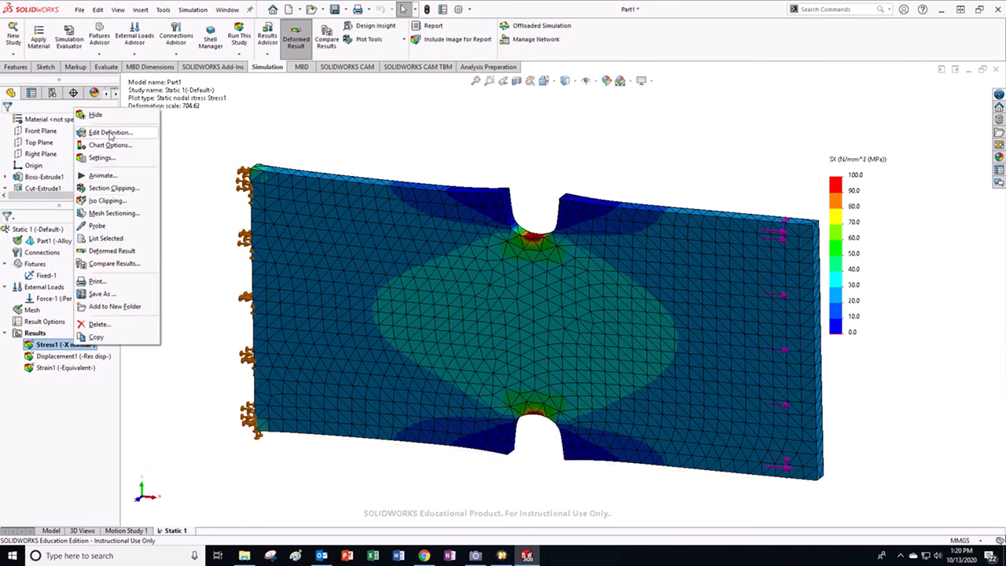
click(110, 134)
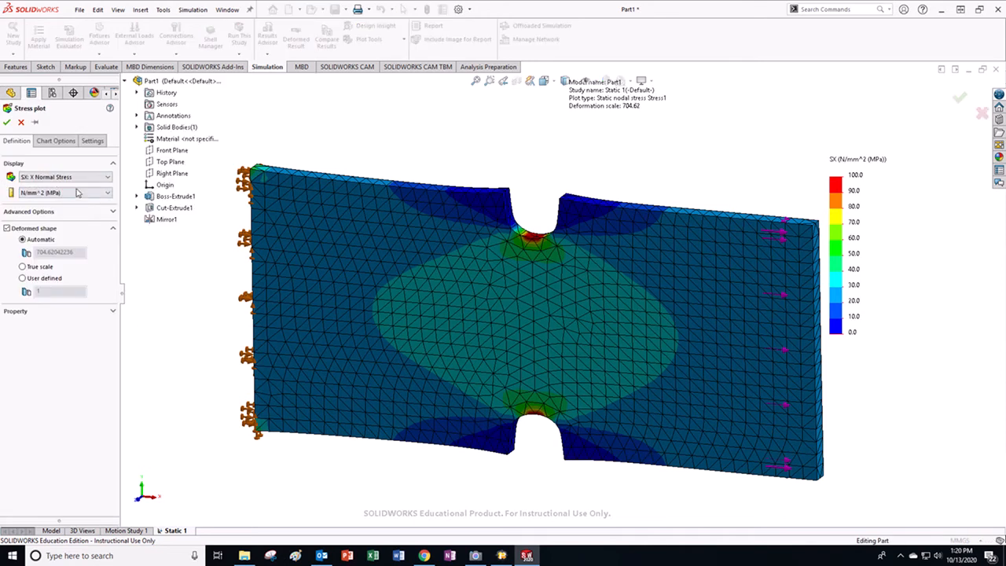
click(55, 141)
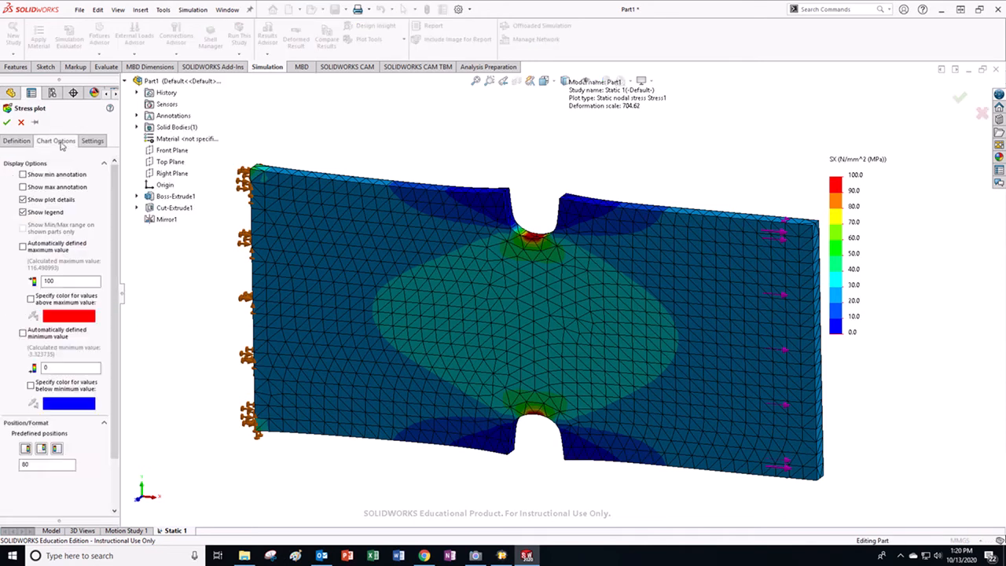
click(24, 187)
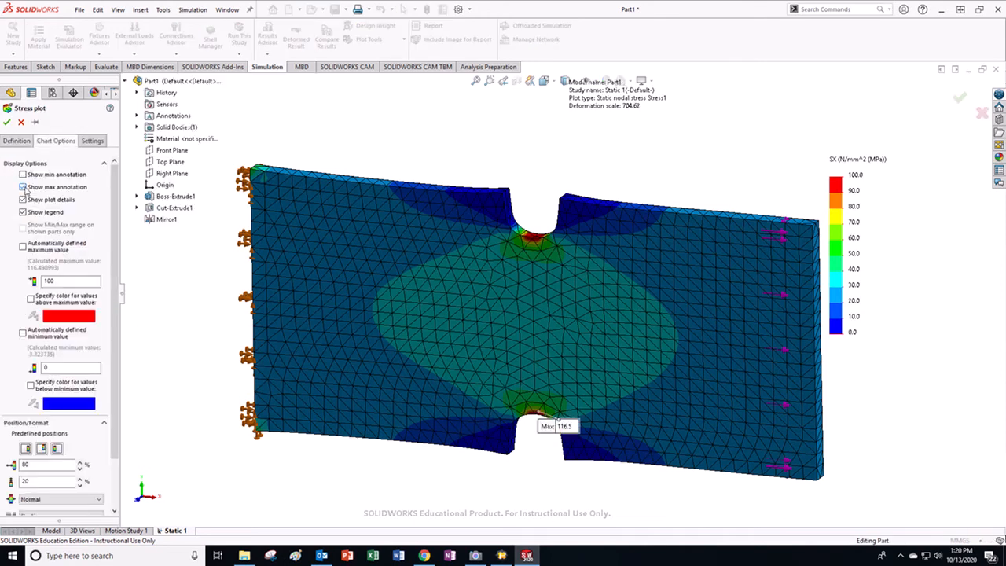
click(7, 123)
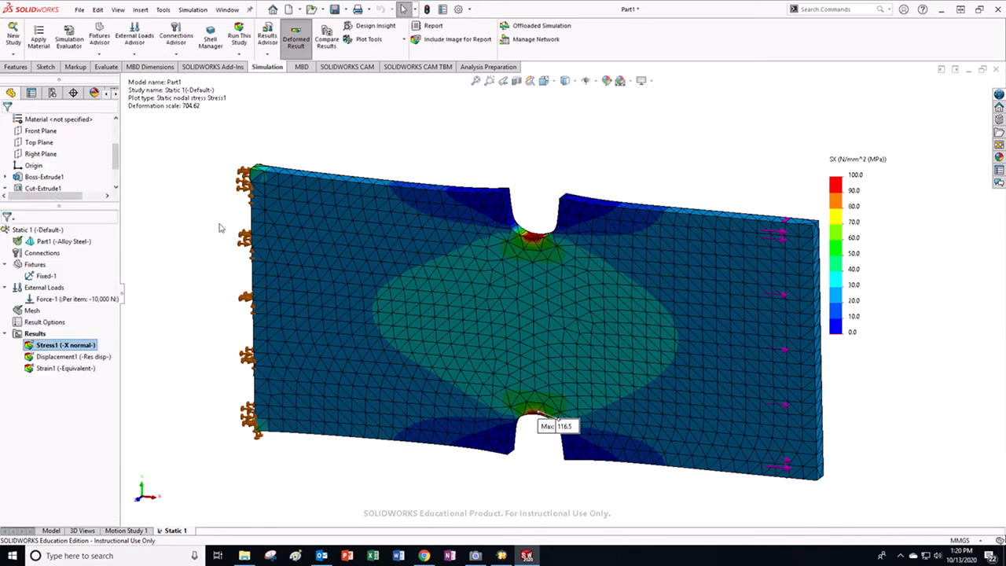
drag(541, 441, 550, 489)
Step: Examine the X normal stress distribution and mesh up close around the upper and lower notches
middle_drag(585, 482, 530, 378)
key(ctrl+1)
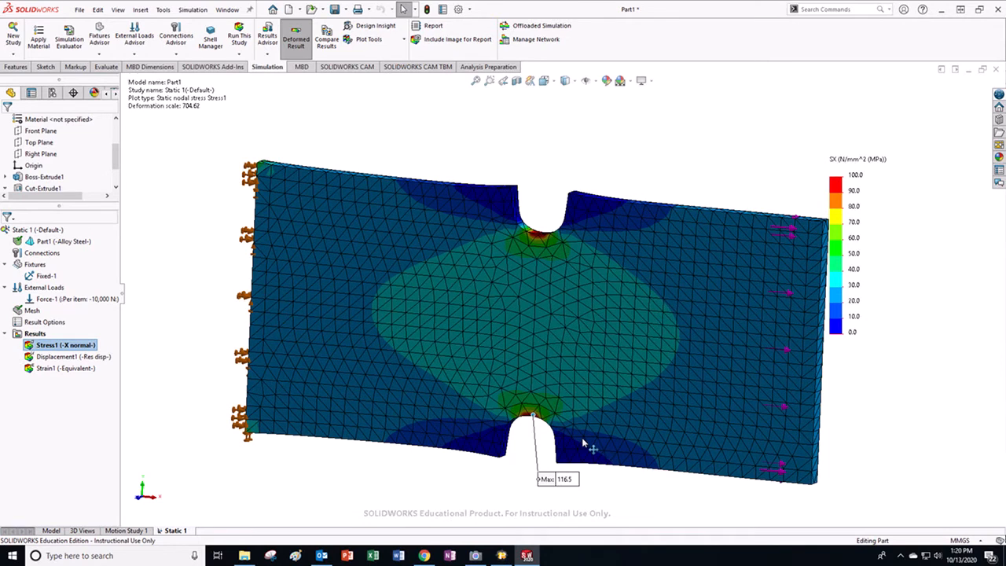
middle_drag(620, 493, 610, 507)
scroll(577, 225, down, 2)
middle_drag(523, 226, 516, 263)
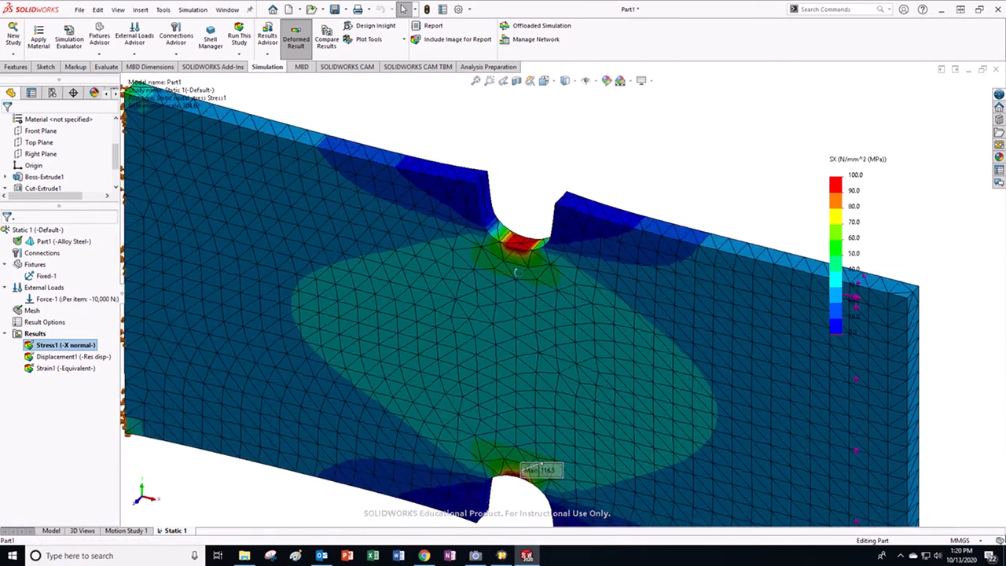
scroll(520, 235, down, 5)
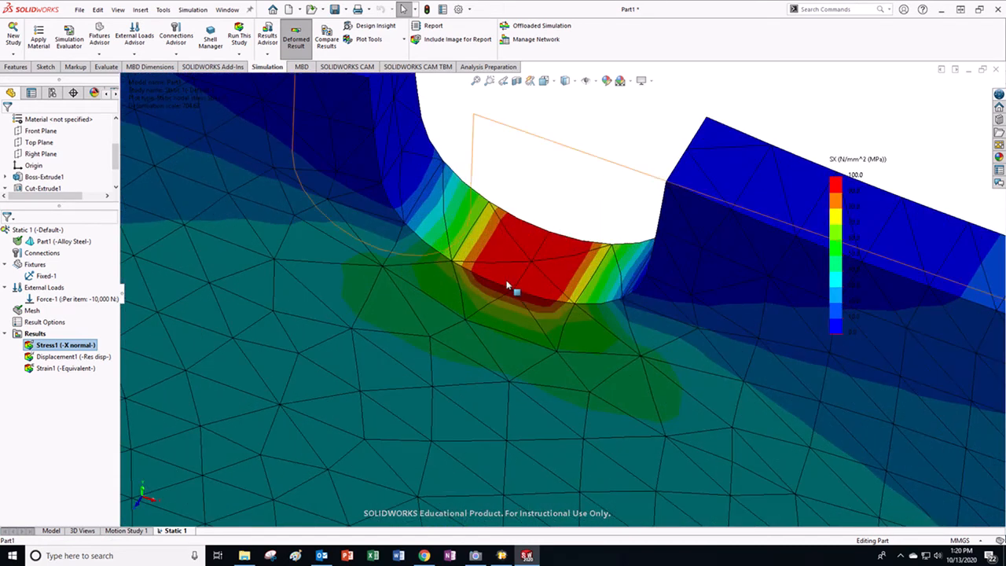
scroll(509, 288, up, 5)
middle_drag(526, 298, 566, 393)
scroll(518, 417, down, 3)
middle_drag(519, 416, 497, 410)
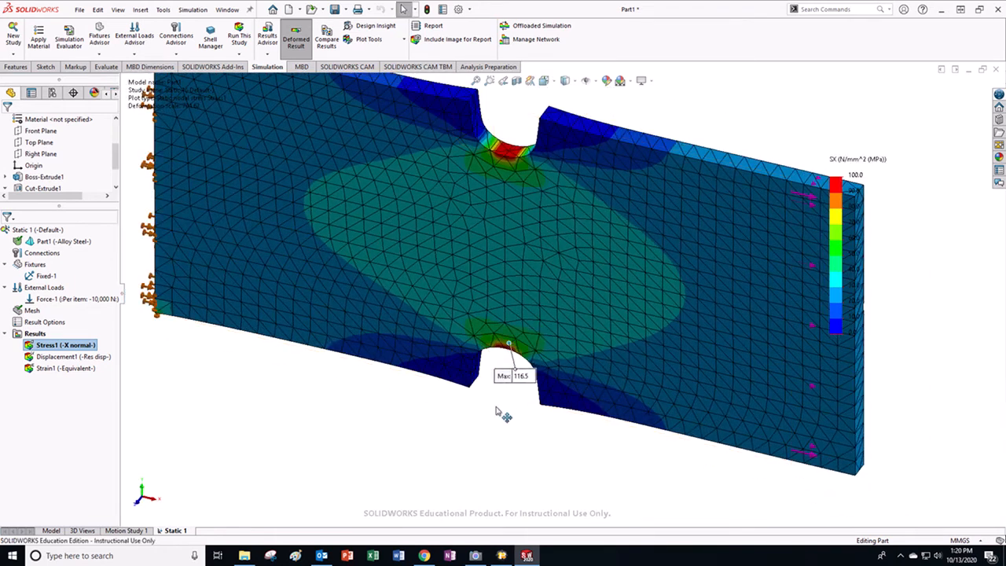
scroll(511, 195, down, 3)
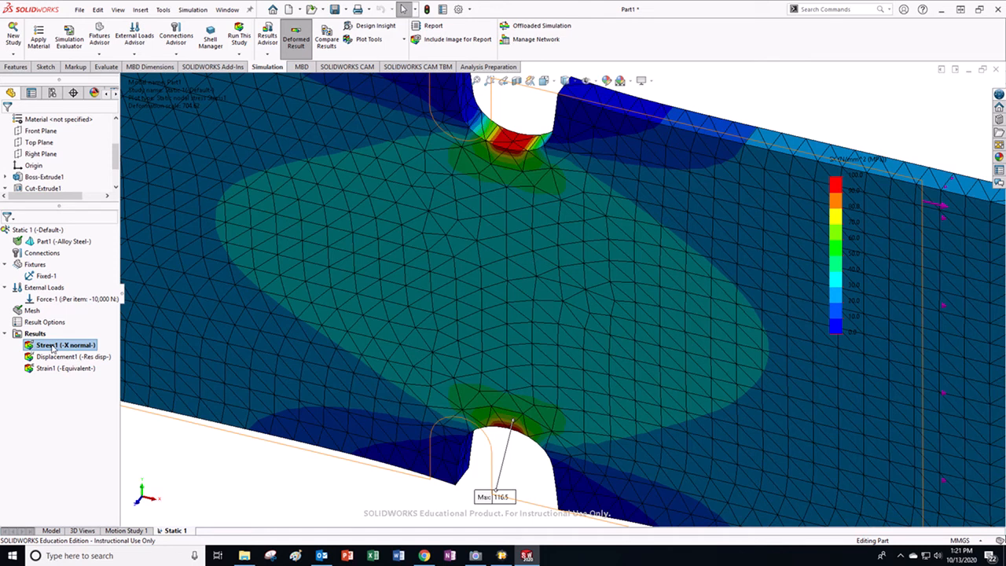
Step: Return to the part model and start an Intersection split line using the Right Plane as the splitting entity
click(51, 531)
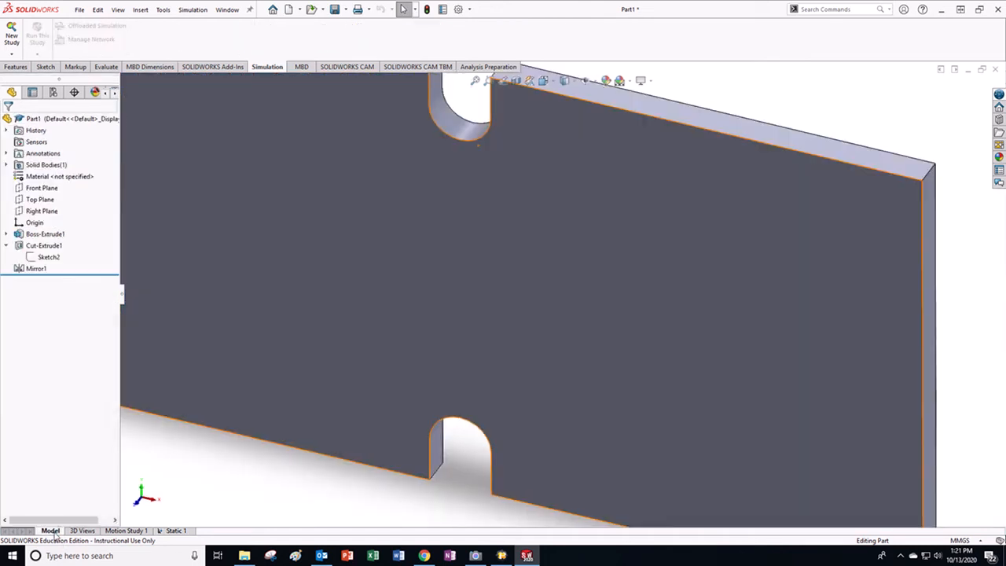
scroll(481, 374, down, 3)
scroll(562, 318, up, 4)
middle_drag(561, 318, 503, 301)
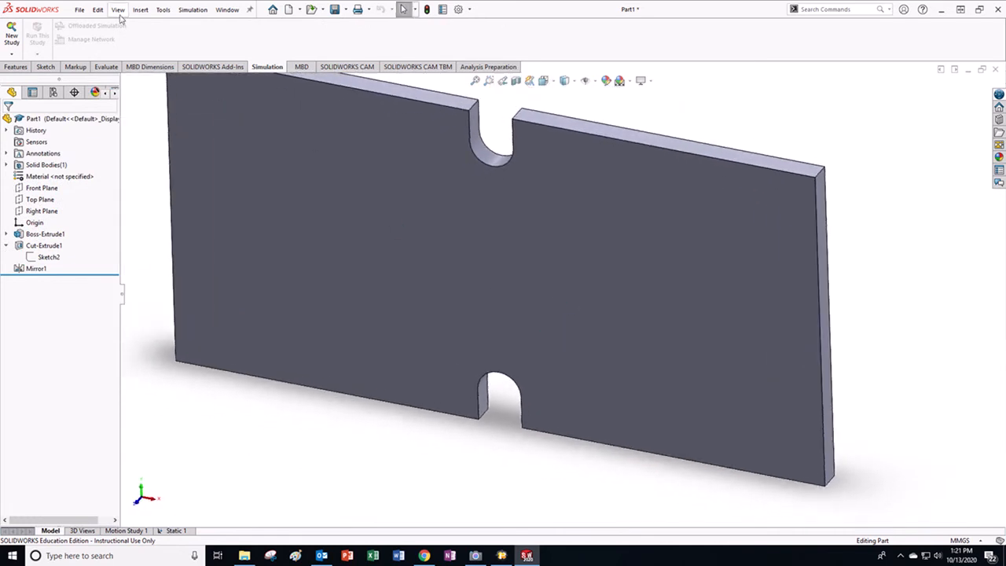
click(16, 67)
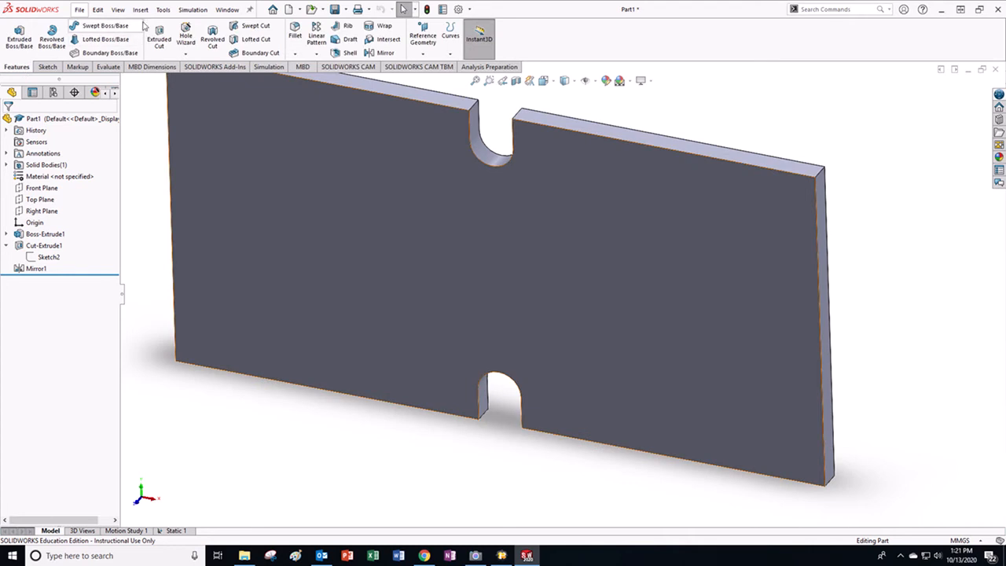
click(140, 9)
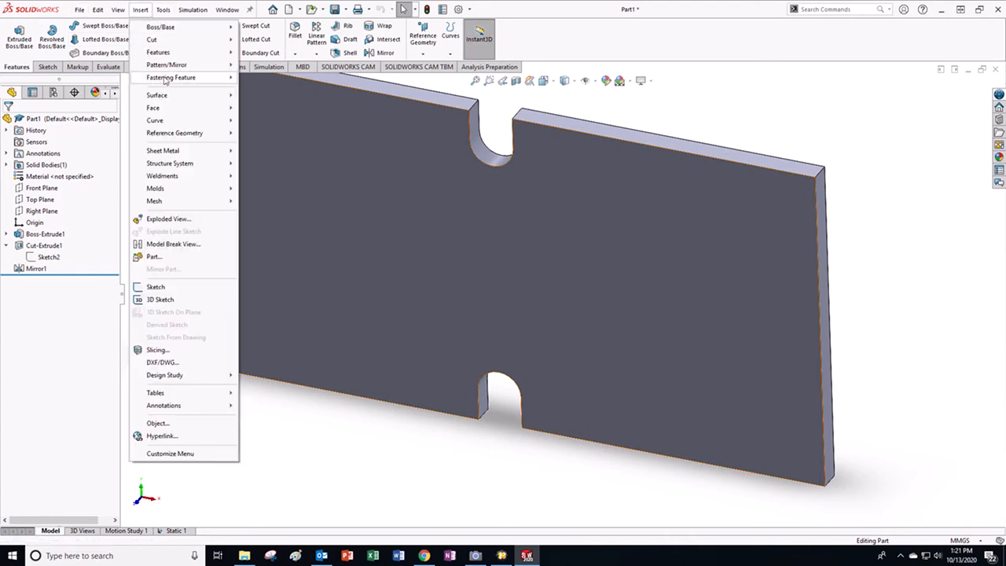
mouse_move(169, 126)
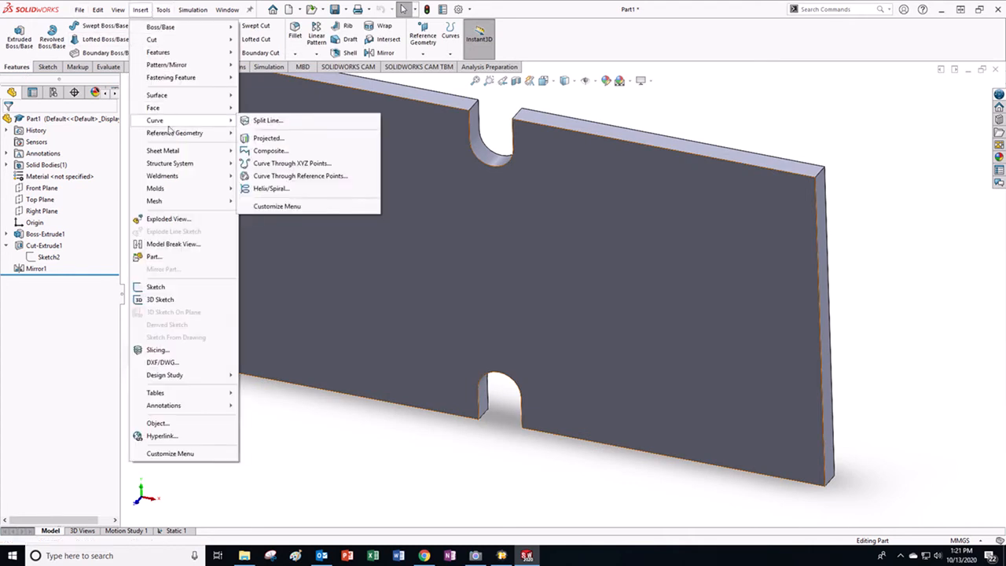
click(269, 121)
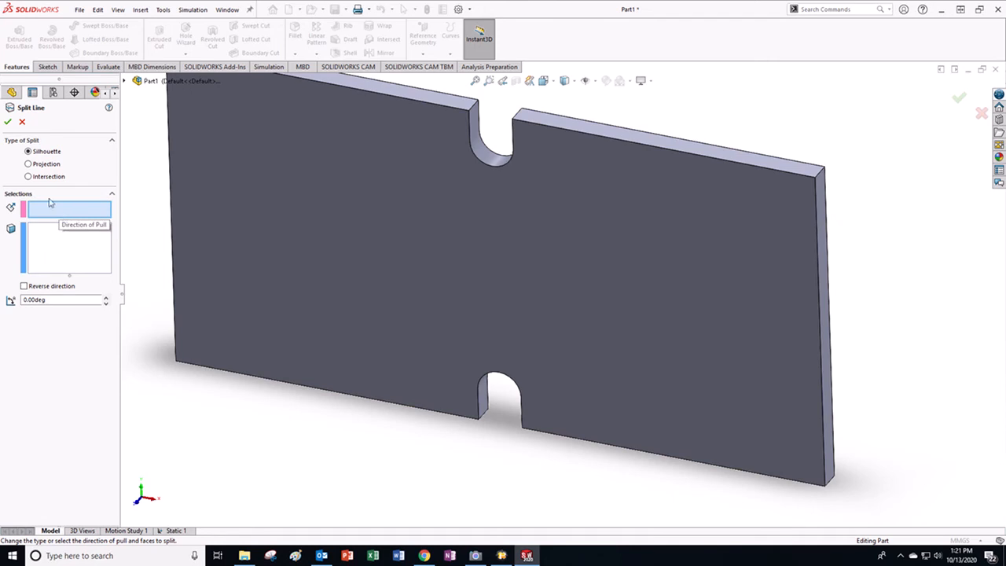
click(29, 177)
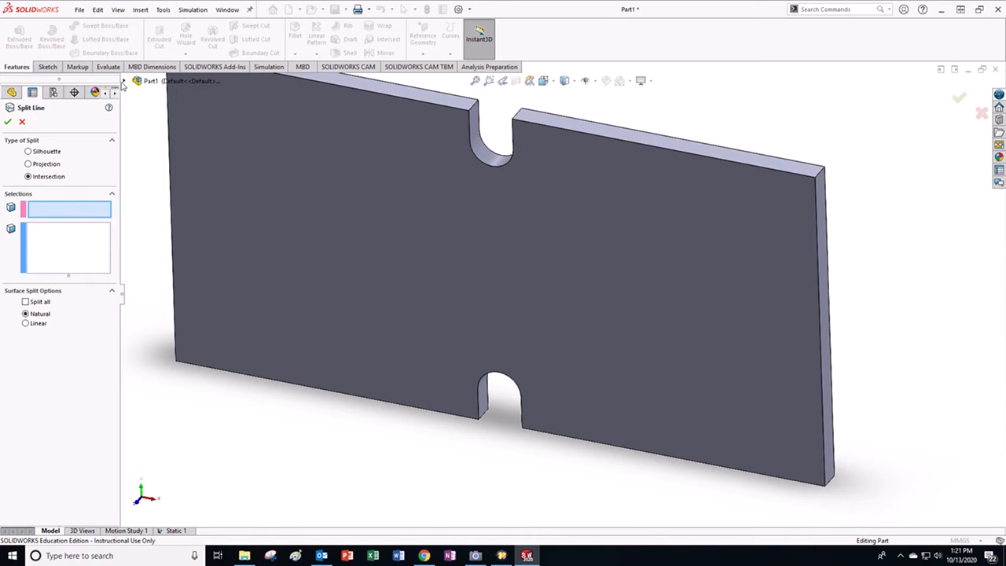
click(123, 81)
scroll(472, 267, up, 3)
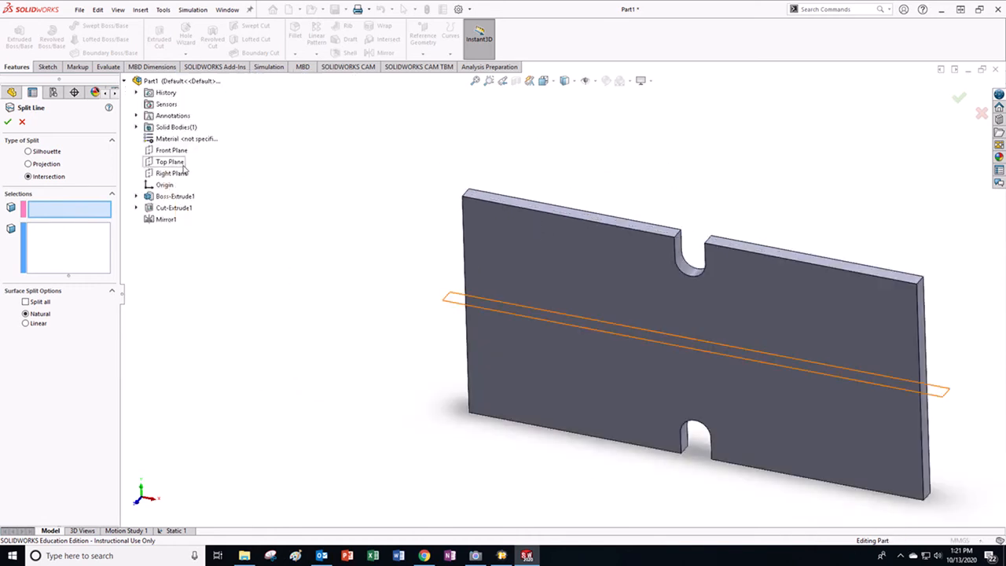
click(174, 175)
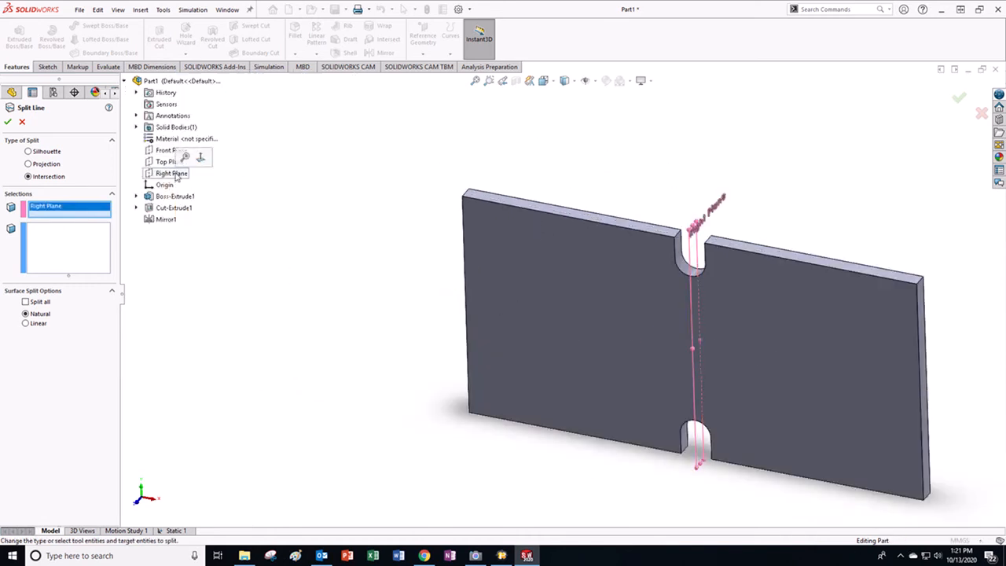
Step: Select the rounded faces of the upper and lower notches as the faces to split and create the split line
scroll(710, 260, down, 3)
middle_drag(709, 254, 692, 236)
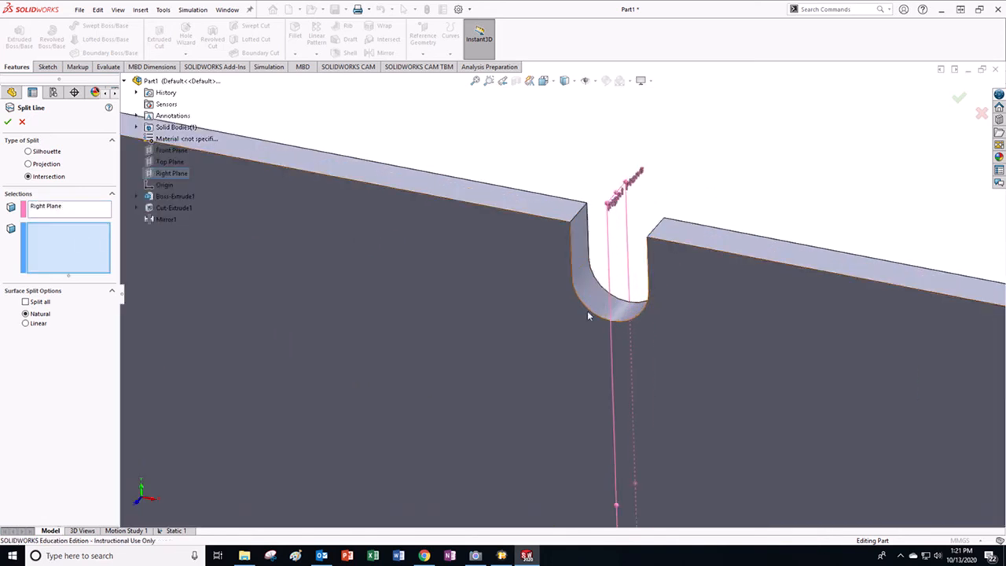
click(605, 303)
scroll(606, 272, up, 5)
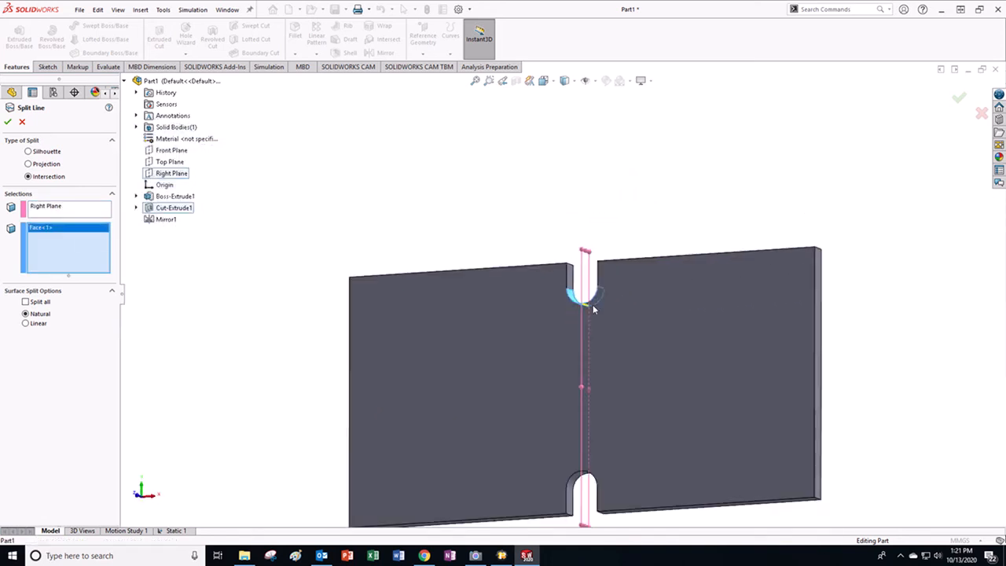
middle_drag(613, 424, 583, 390)
scroll(583, 390, down, 2)
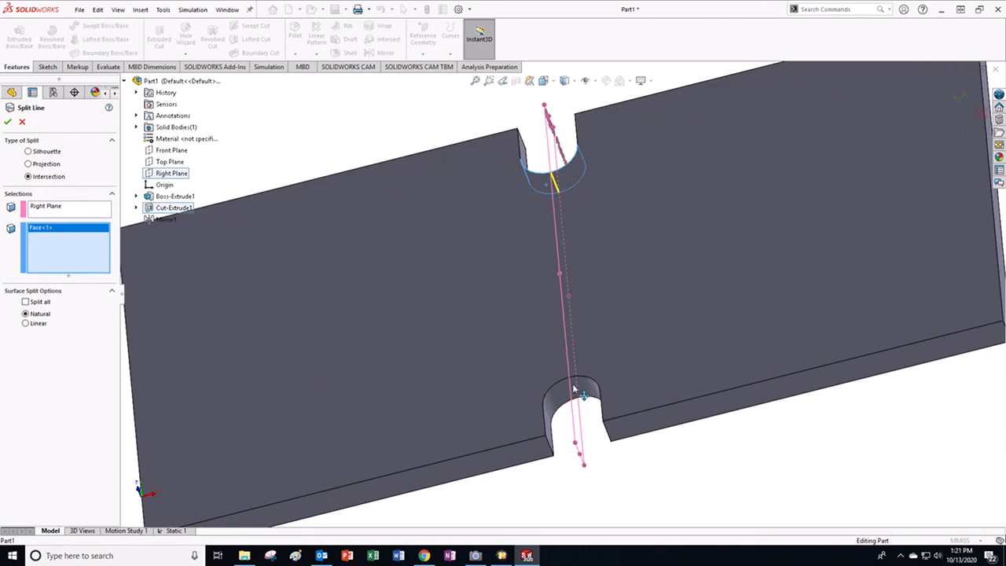
click(581, 393)
middle_drag(616, 148, 707, 162)
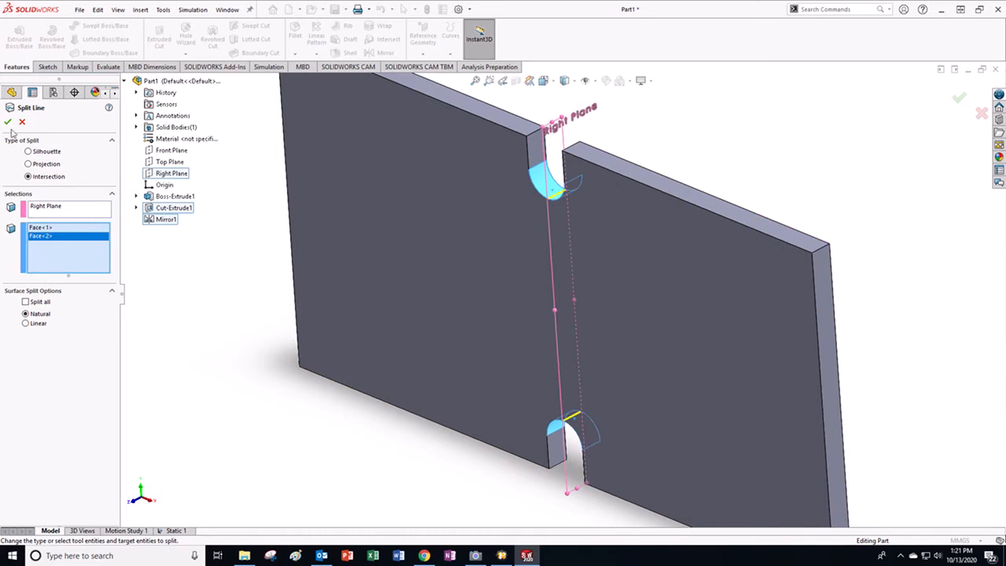
click(8, 122)
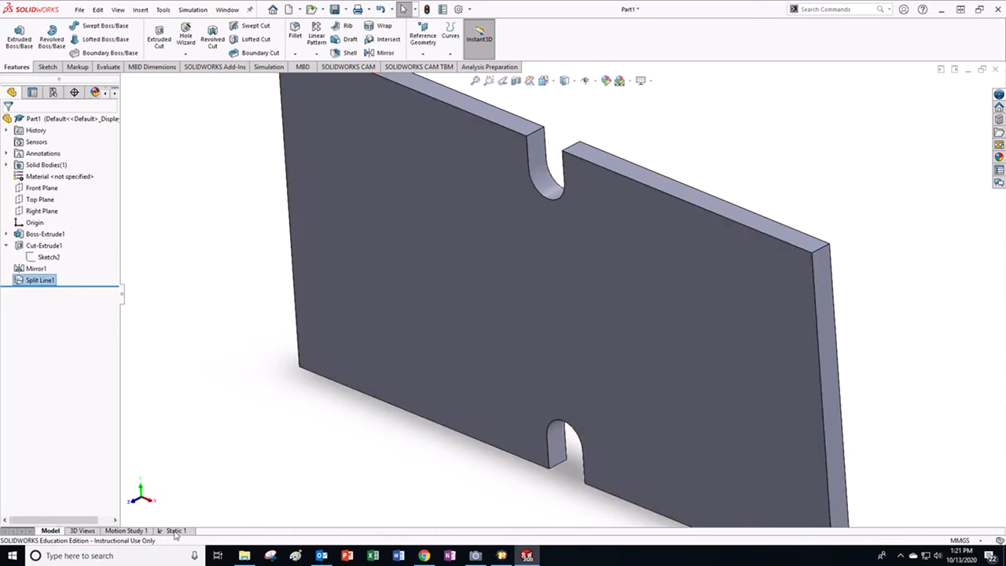
Step: Highlight the split line feature on the notches and set the model display to Tangent Edges Visible
middle_drag(302, 307, 586, 319)
scroll(613, 276, up, 5)
middle_drag(613, 275, 519, 337)
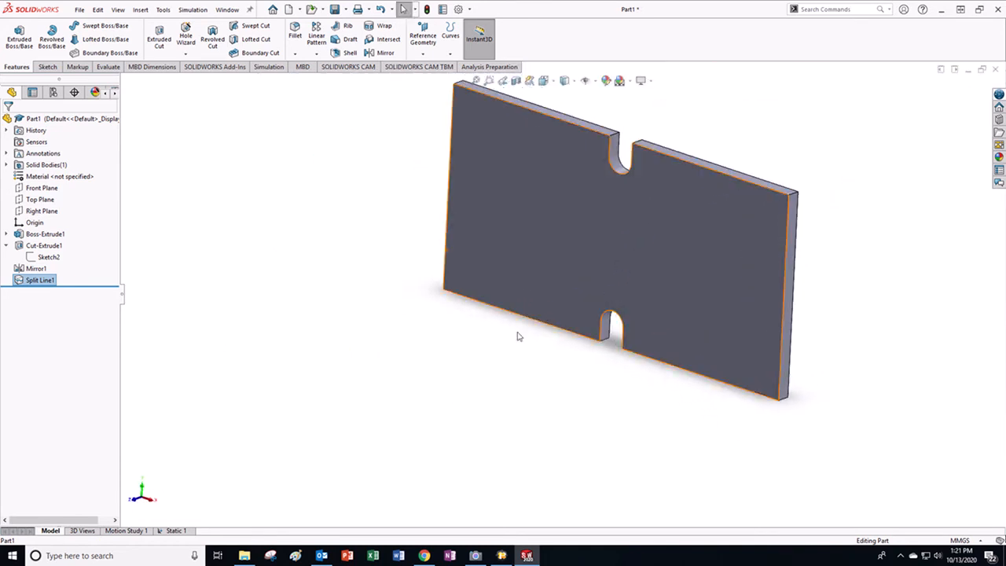
click(39, 281)
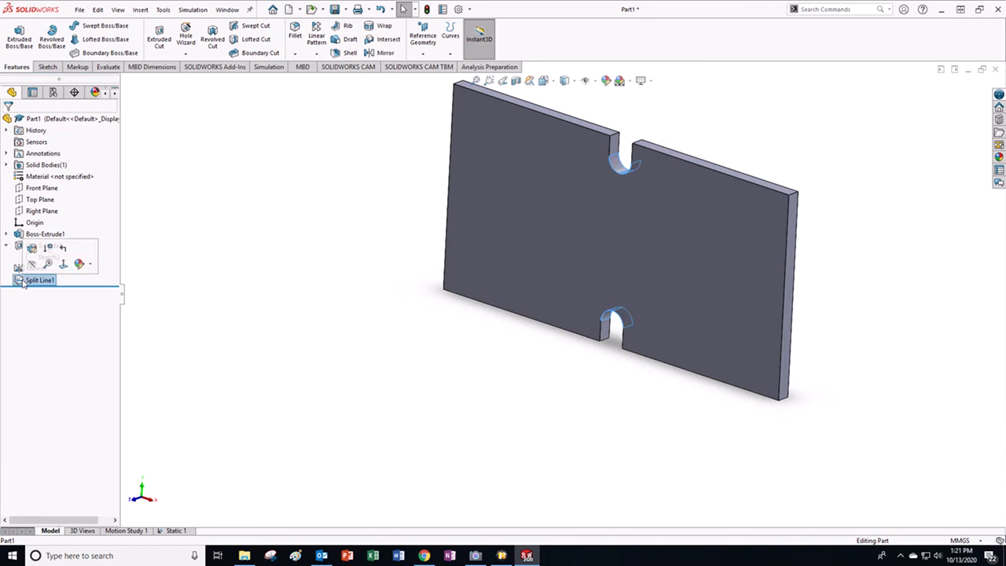
click(485, 348)
middle_drag(485, 348, 613, 368)
click(118, 10)
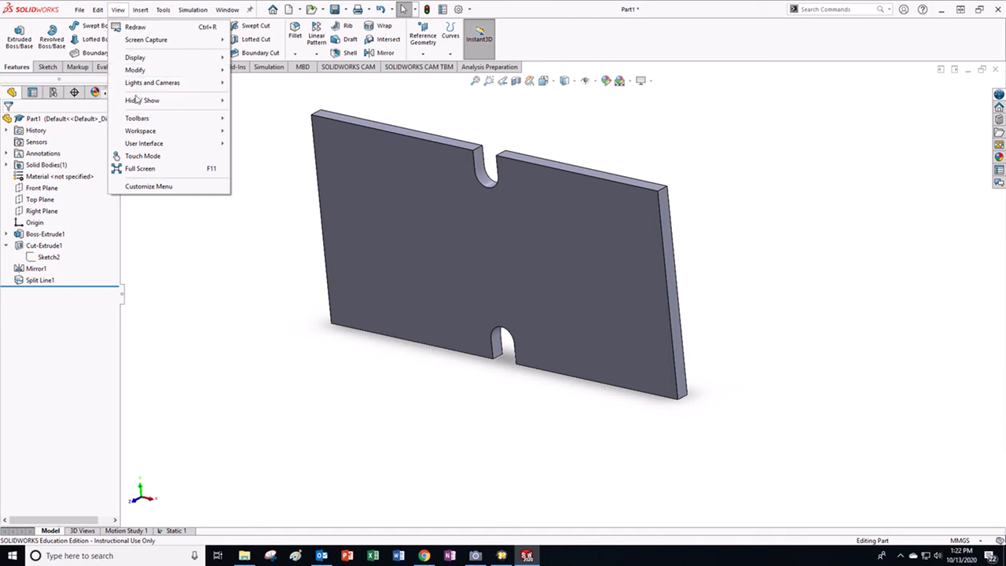
mouse_move(135, 105)
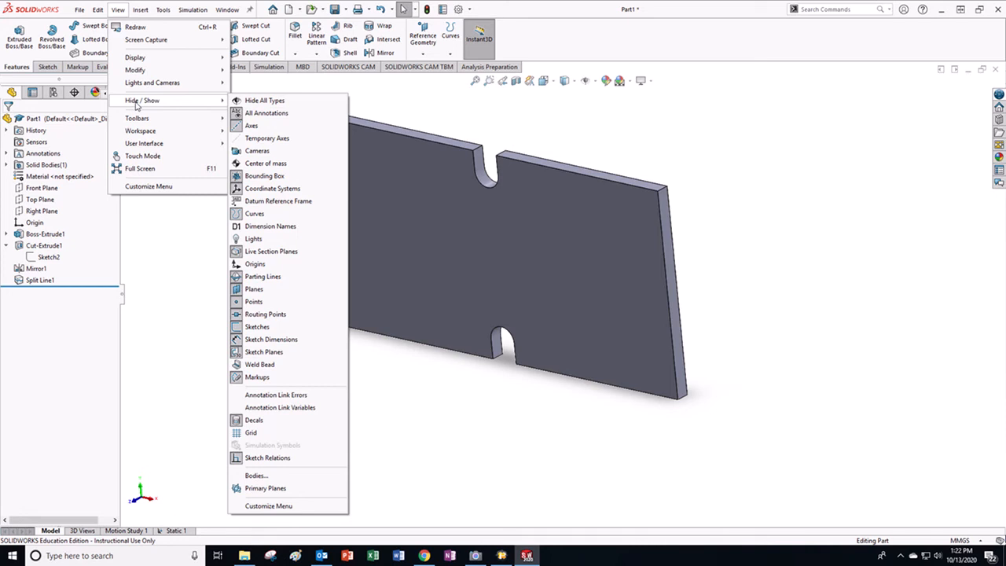
mouse_move(159, 61)
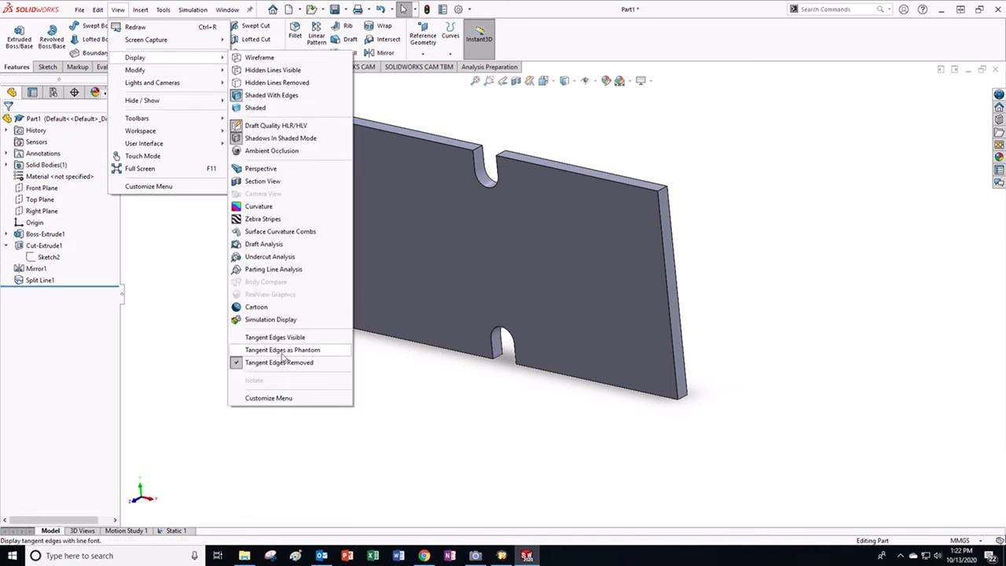
click(275, 337)
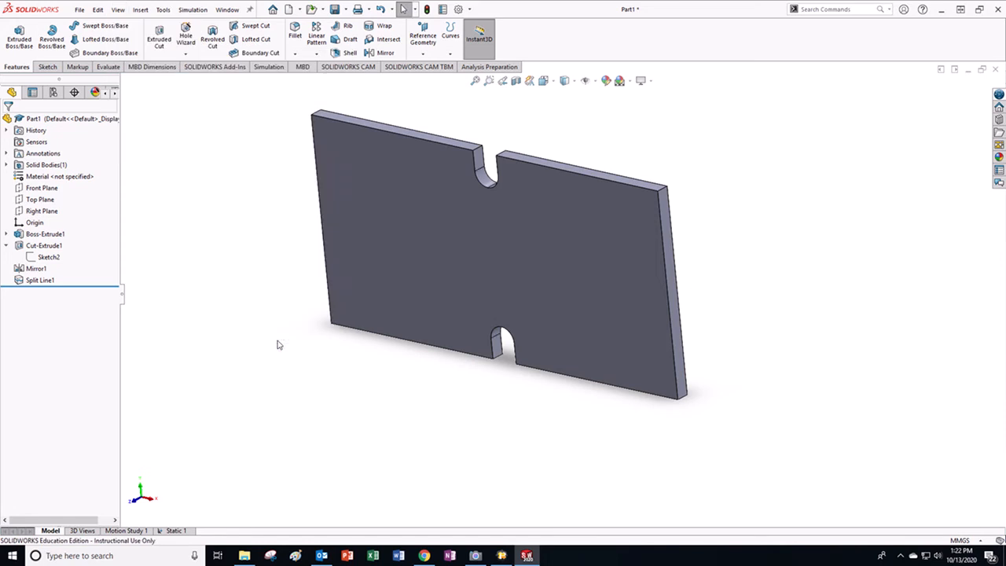
Step: Examine the split edges on the rounded faces of the upper and lower notches up close
scroll(550, 232, down, 3)
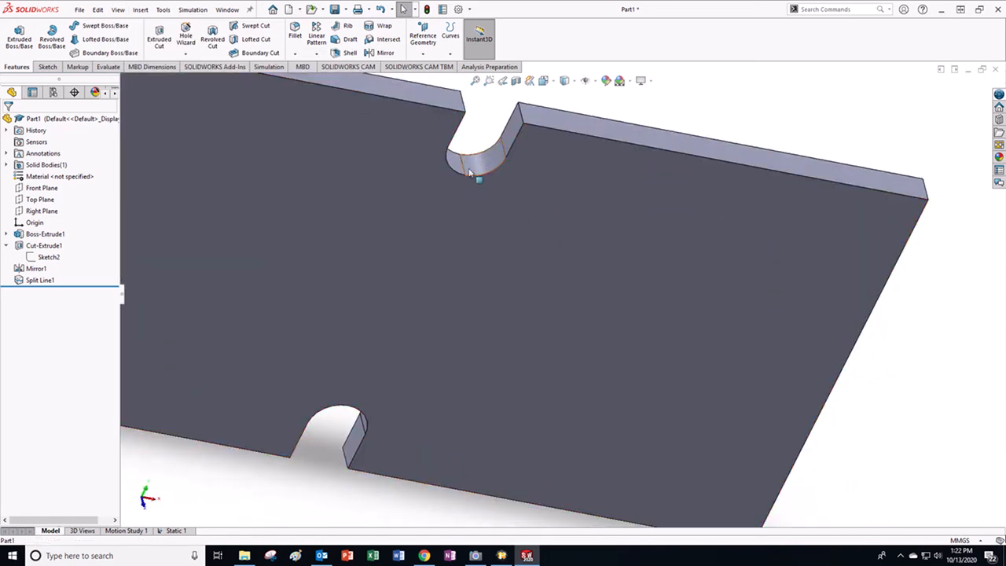
middle_drag(537, 294, 460, 207)
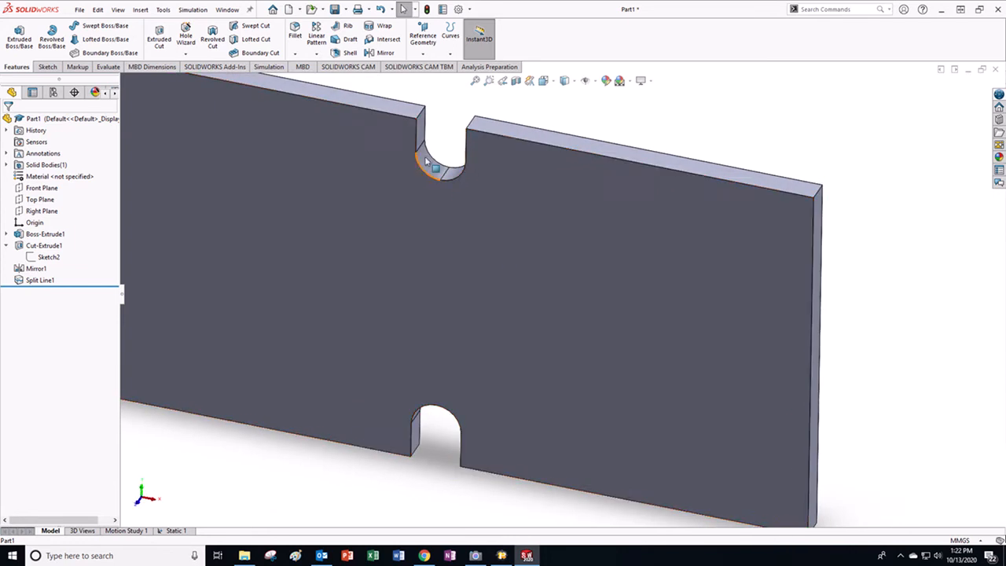
scroll(480, 250, up, 3)
middle_drag(481, 250, 468, 209)
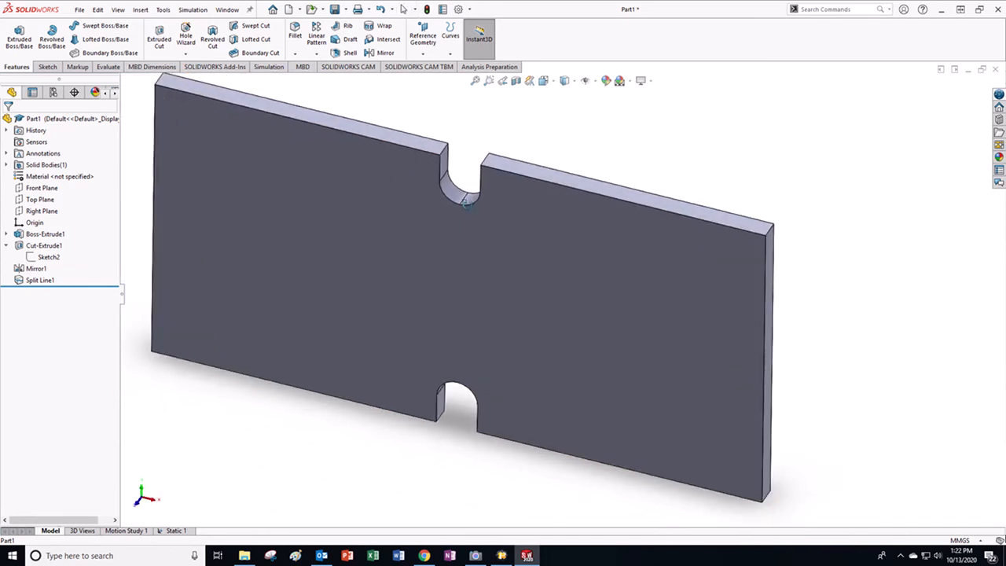
scroll(467, 205, down, 5)
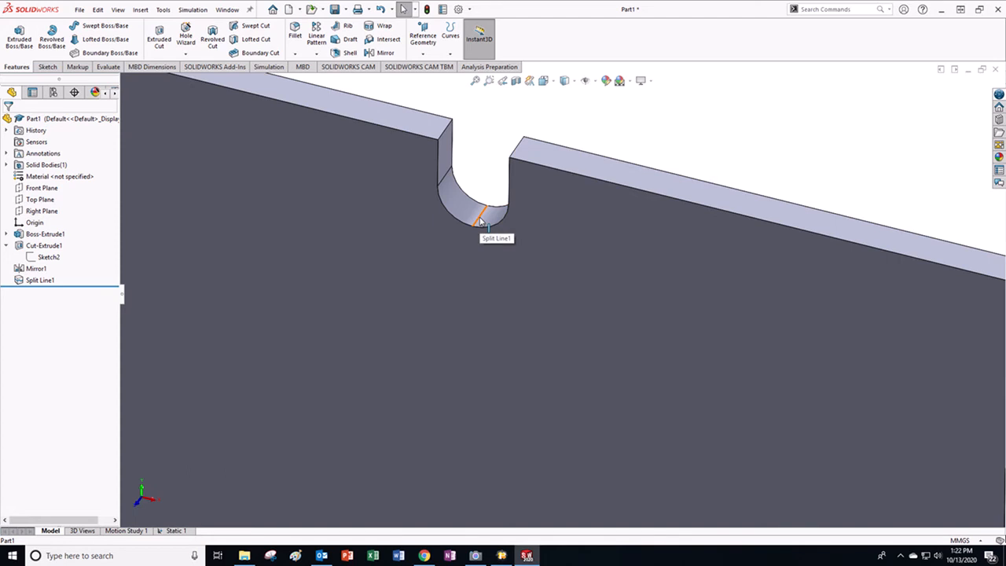
scroll(463, 283, up, 5)
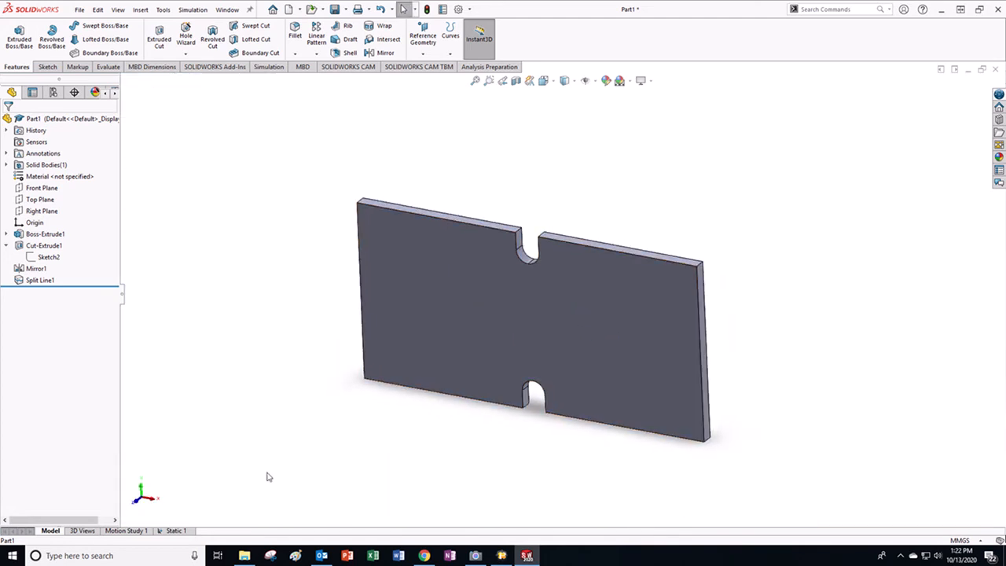
Step: Remesh the split plate in the Static 1 study, keeping the offered mesh density
click(176, 530)
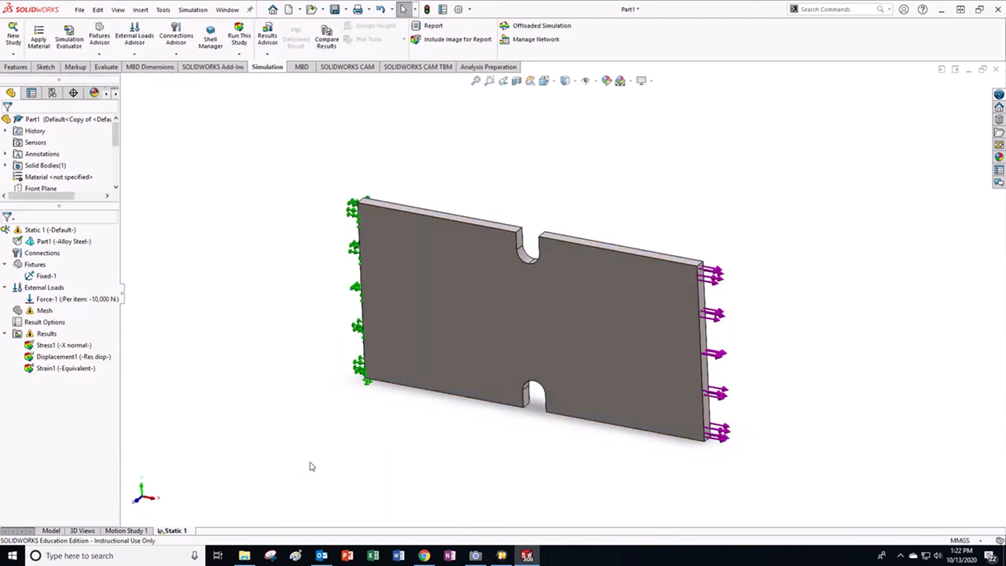
right_click(41, 310)
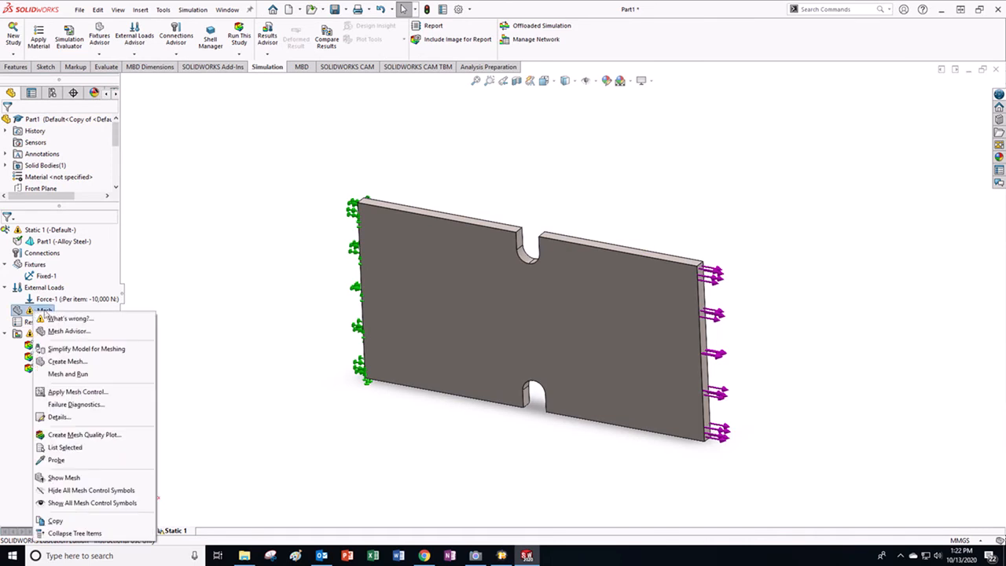
click(66, 360)
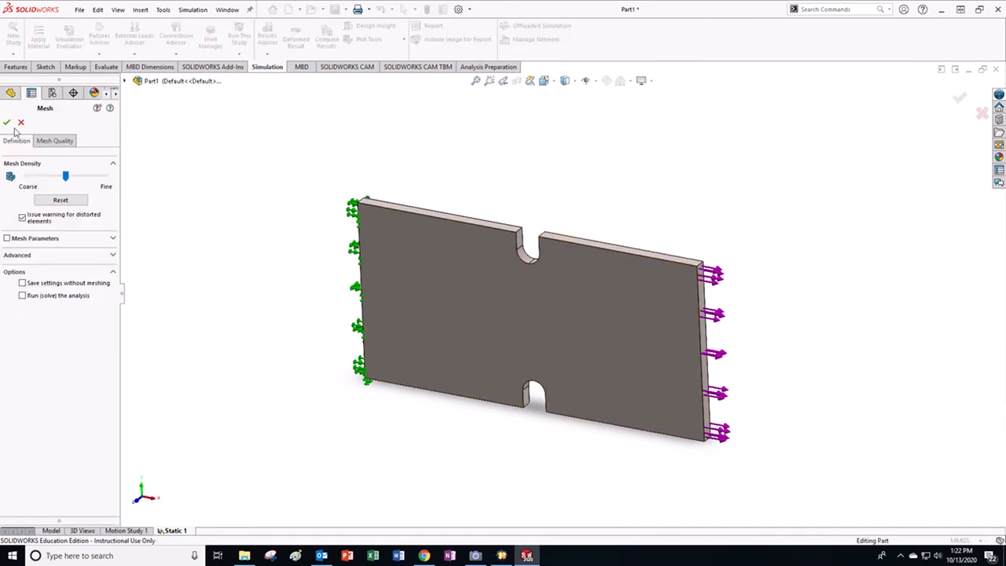
click(7, 122)
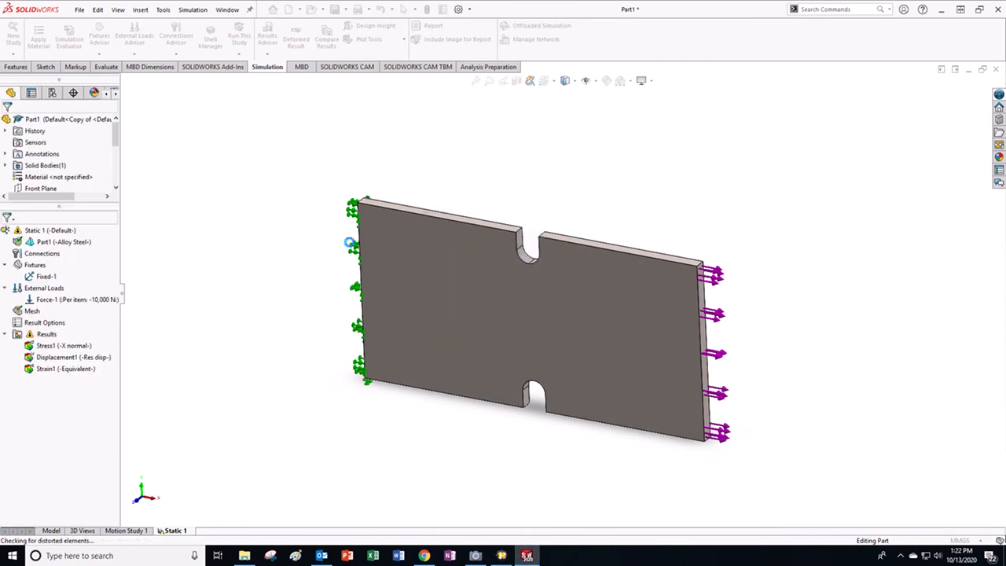
scroll(543, 281, down, 4)
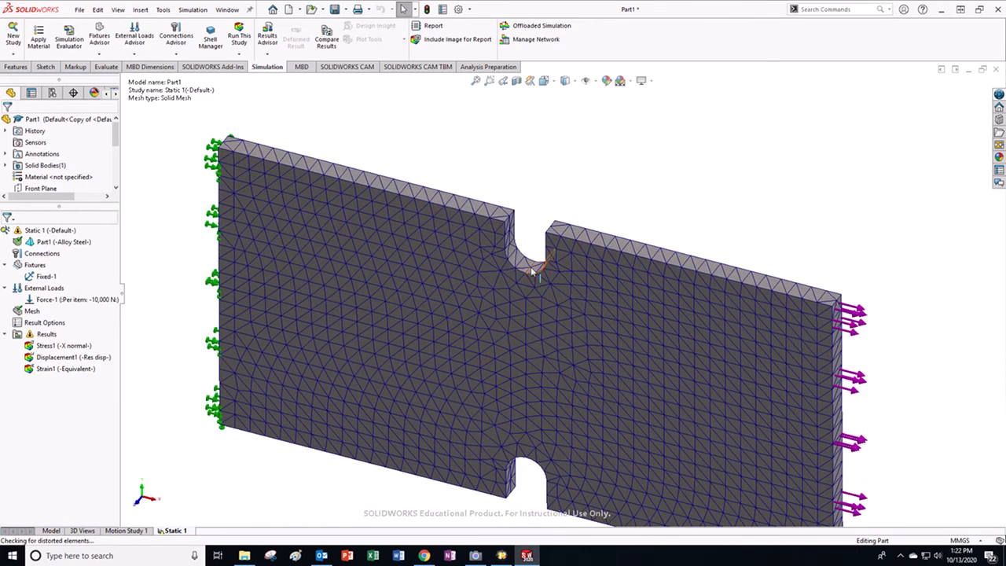
Step: Rerun the Static 1 study and move the Stress1 plot's max annotation above the upper notch
right_click(46, 231)
click(63, 253)
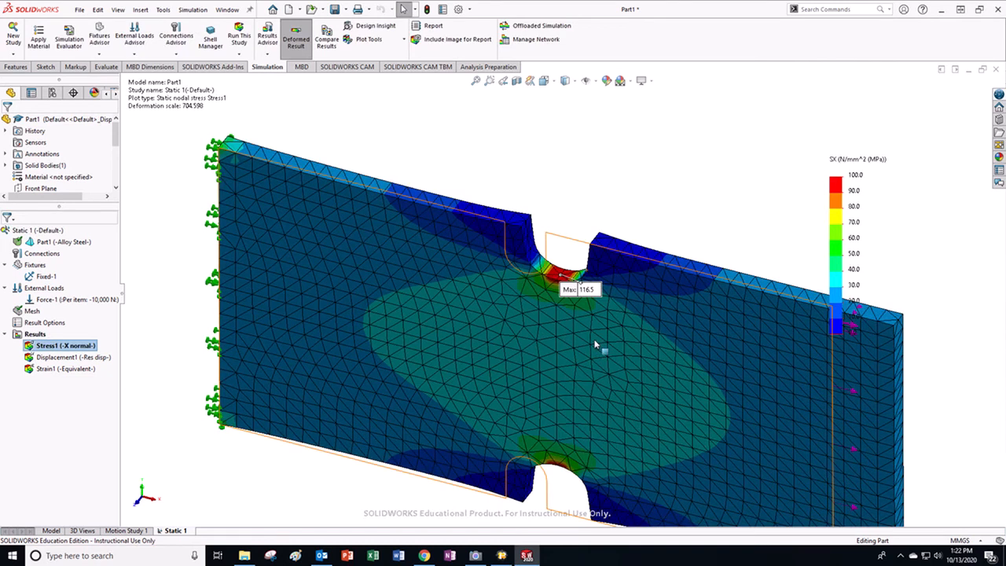
drag(578, 289, 561, 211)
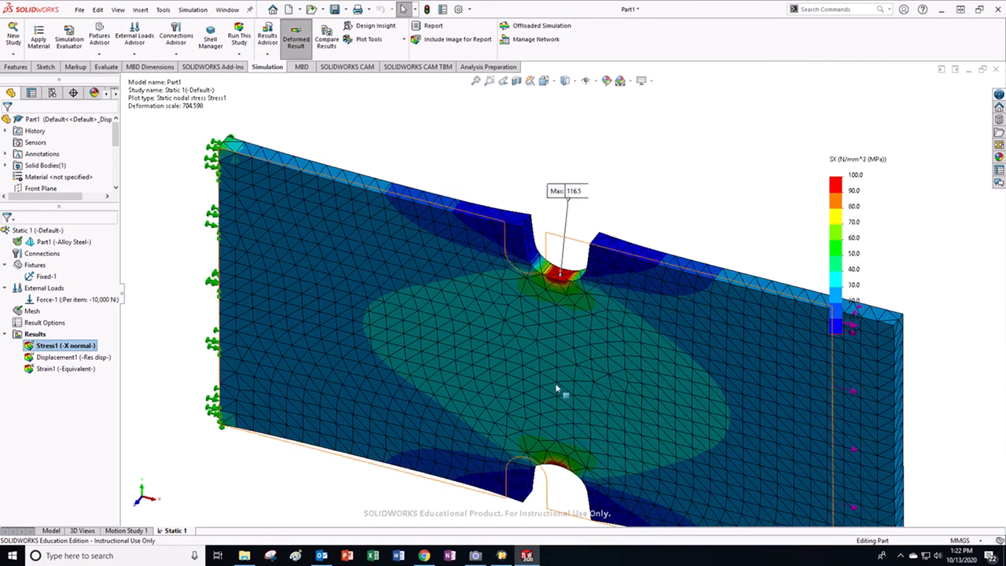
Step: Animate the Stress1 X normal stress plot with the whole plate in view
scroll(582, 261, up, 3)
scroll(581, 261, down, 2)
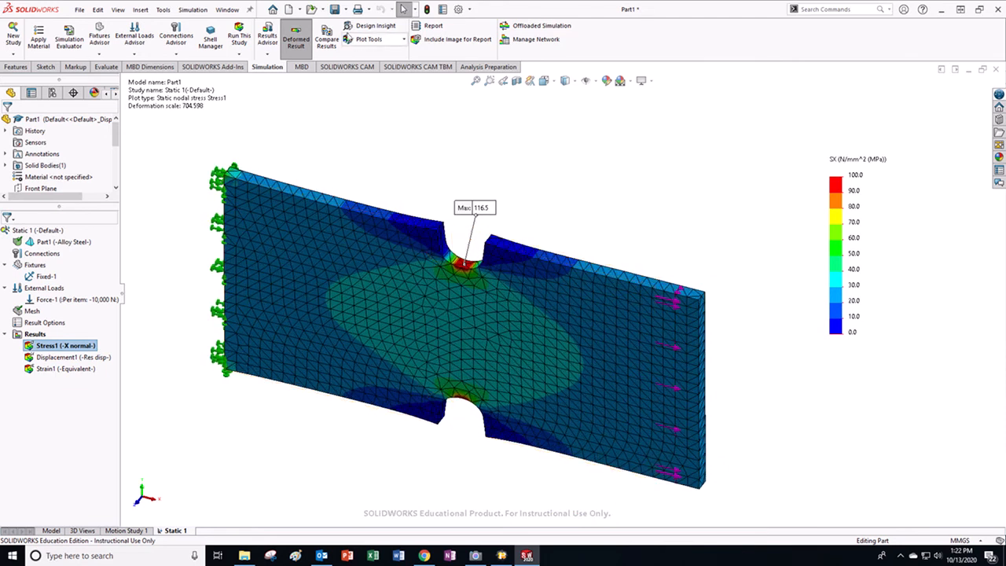
right_click(75, 346)
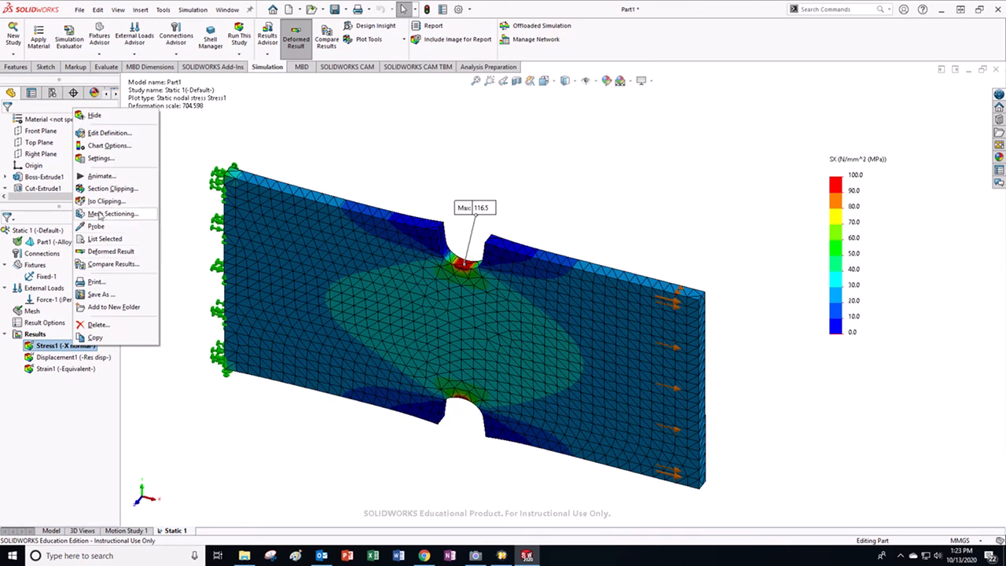
click(100, 176)
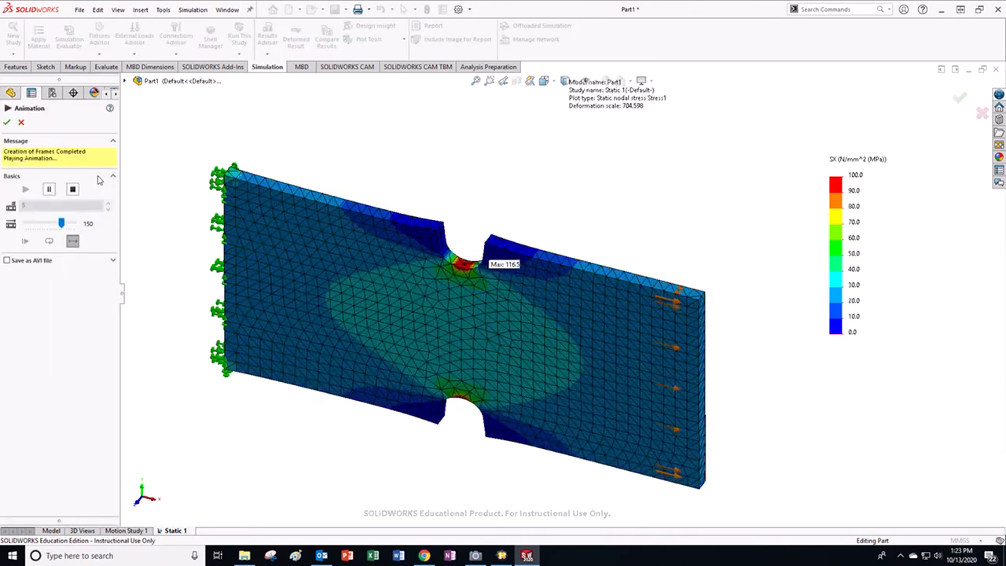
Step: Slow the Stress1 plot animation down to the lowest speed and end it
drag(61, 223, 25, 226)
click(7, 123)
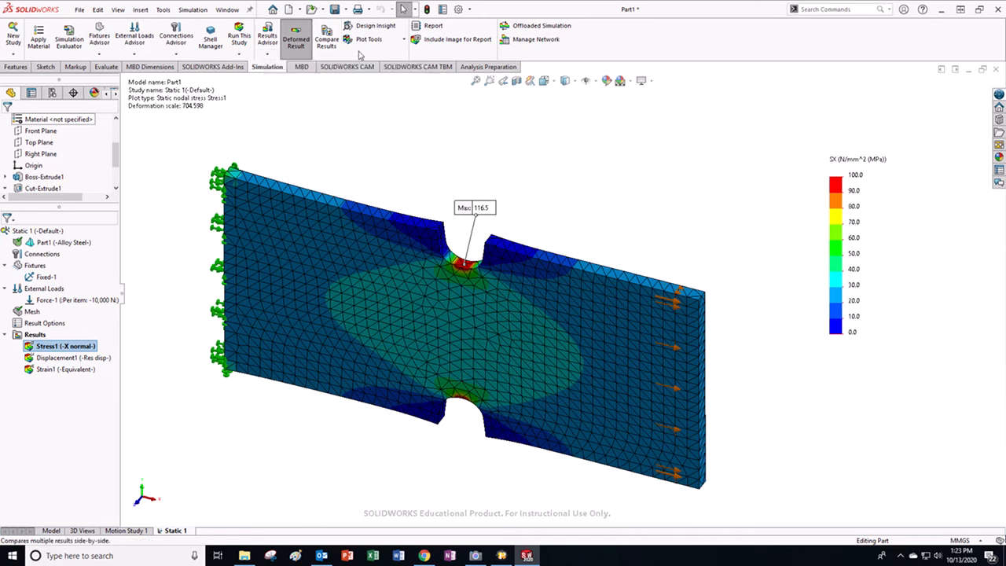
Step: List the X normal stress values along the split edge on the upper notch's rounded face
click(397, 41)
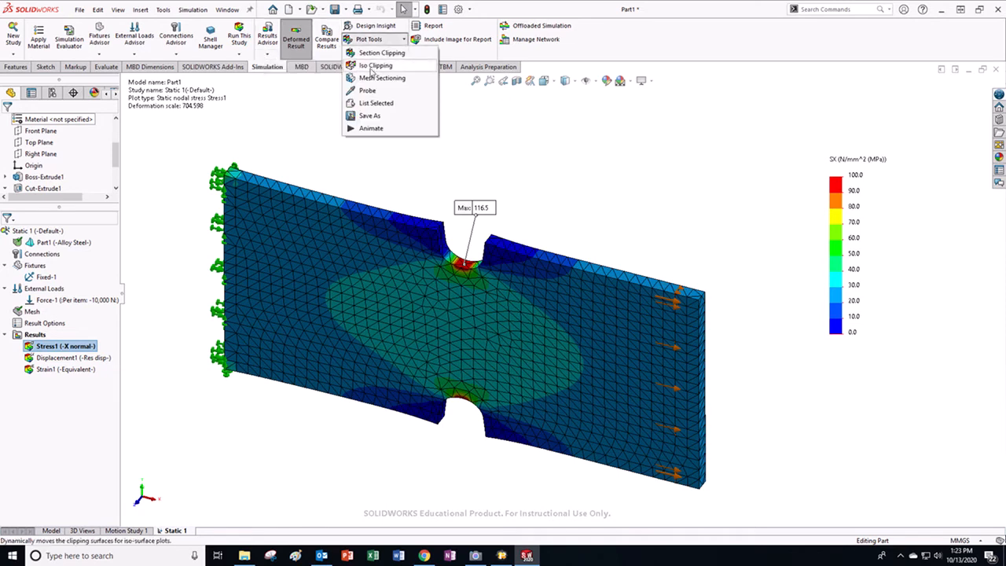
click(369, 103)
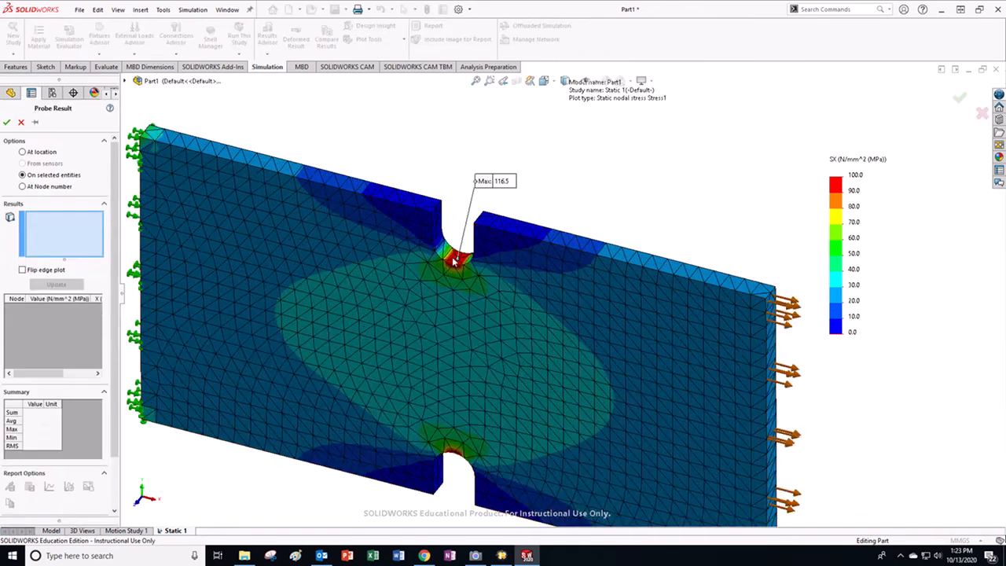
scroll(483, 266, down, 6)
click(482, 269)
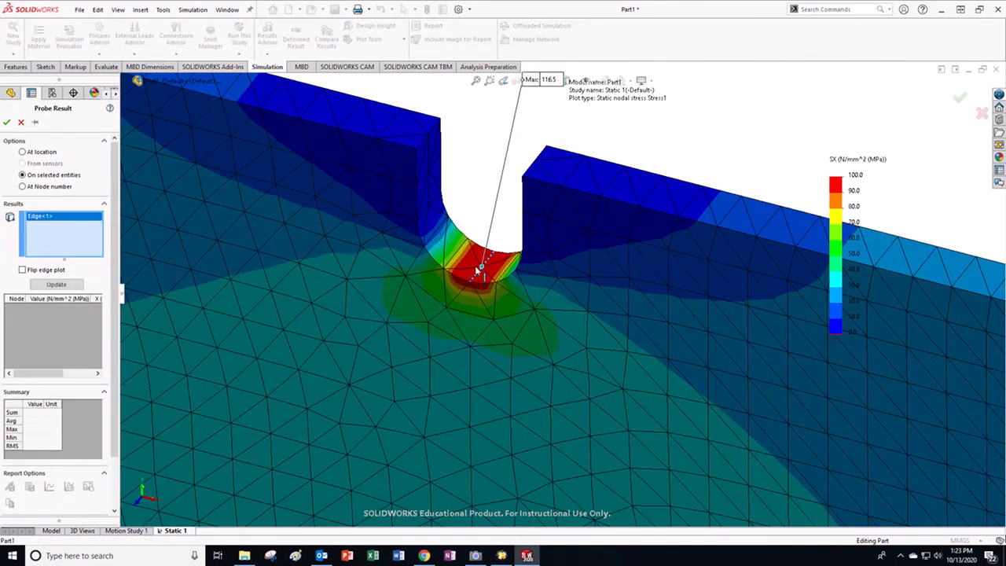
click(70, 286)
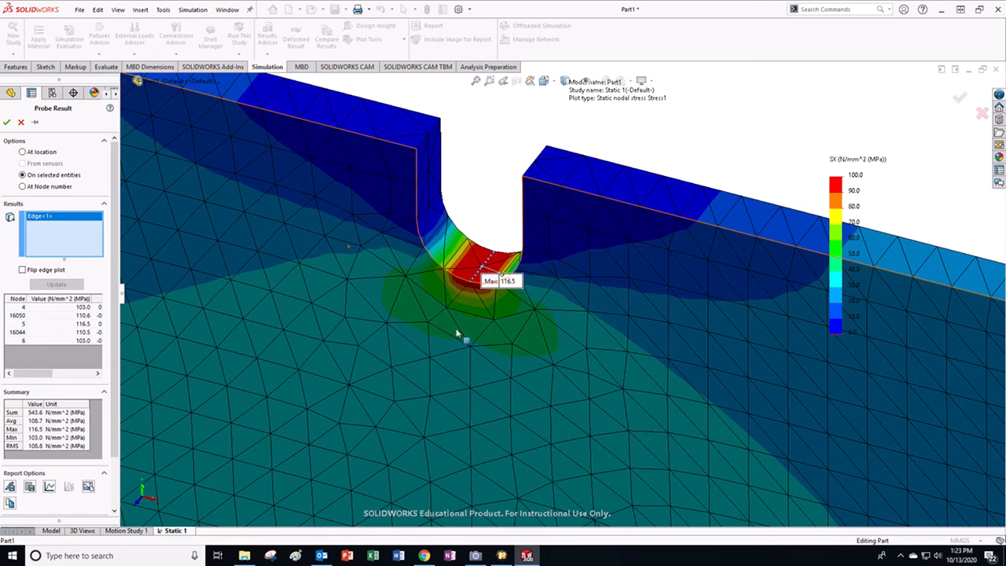
drag(500, 289, 502, 193)
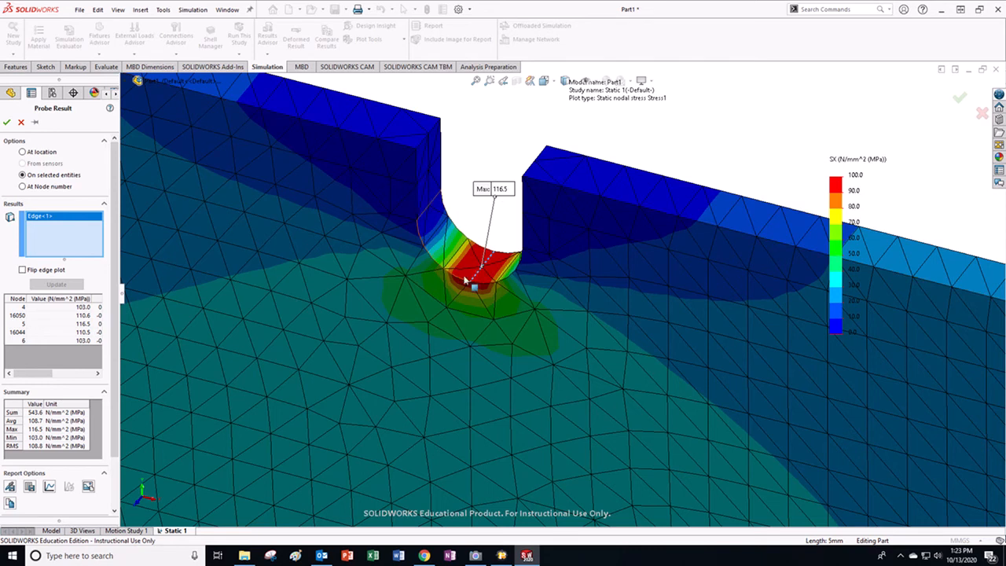
click(7, 122)
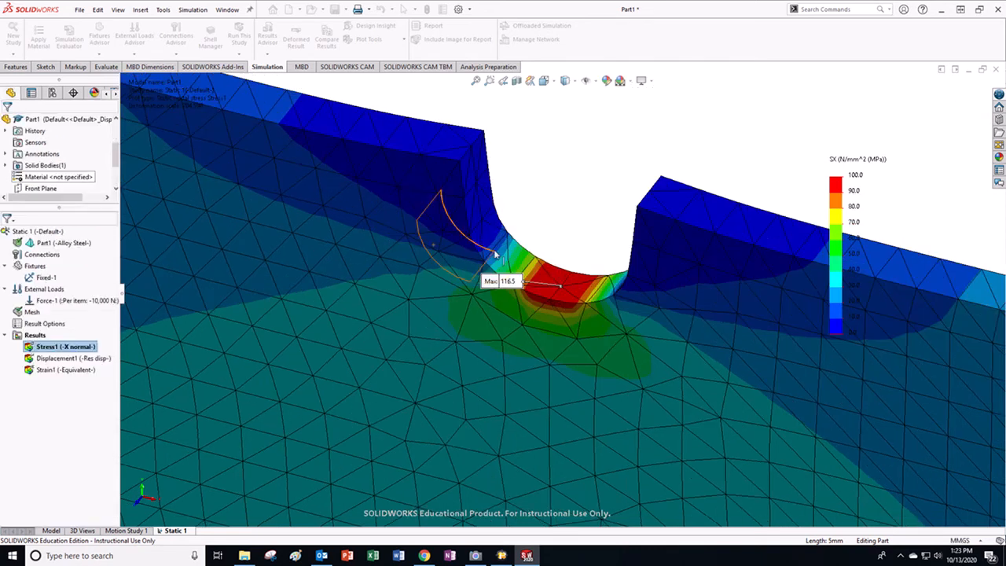
Step: Place the Stress1 plot's max annotation above the upper notch with the overall plate in view
scroll(661, 334, up, 5)
scroll(746, 400, down, 3)
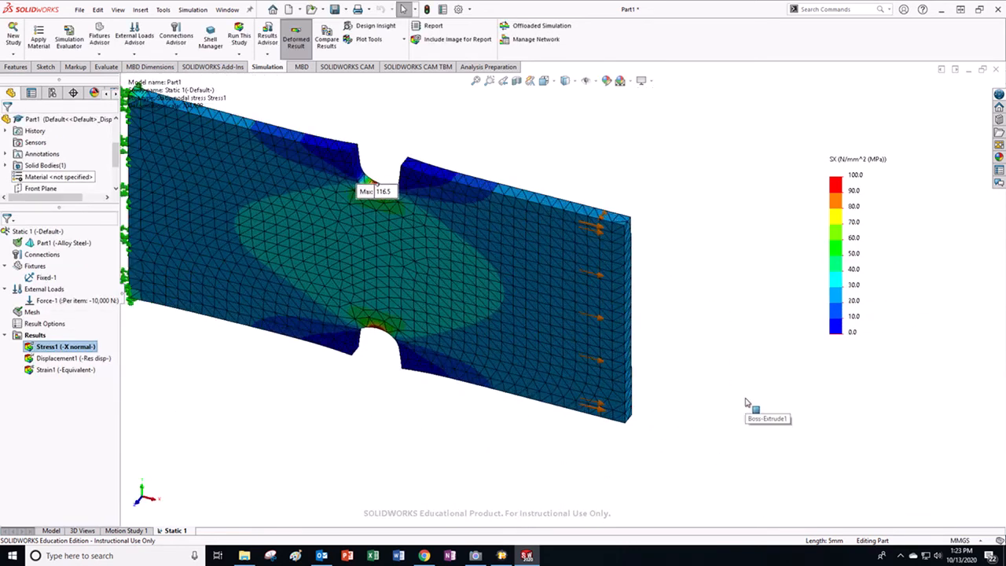
drag(380, 191, 419, 136)
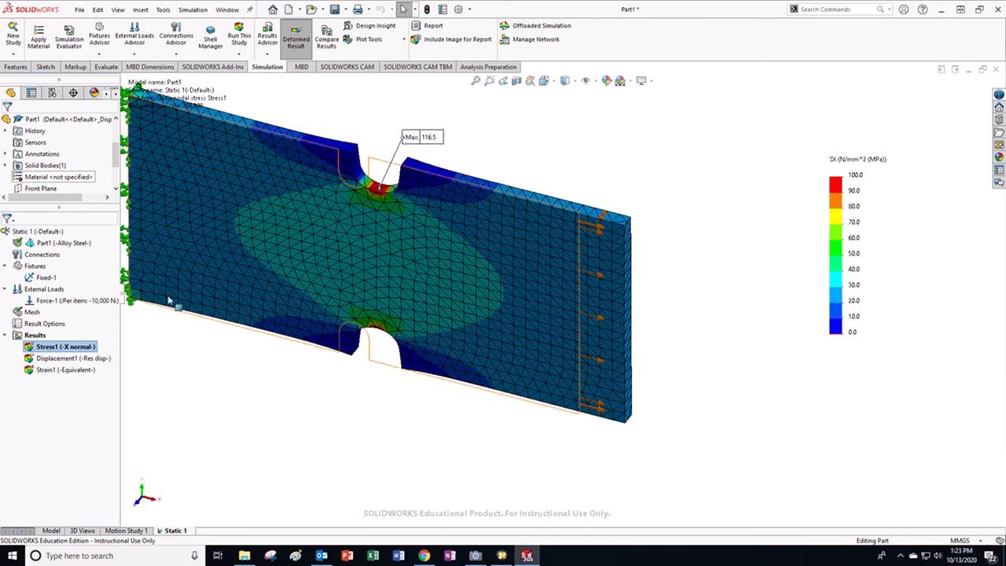
Step: Remesh the plate at the finest mesh density and rerun the Static 1 study
right_click(28, 312)
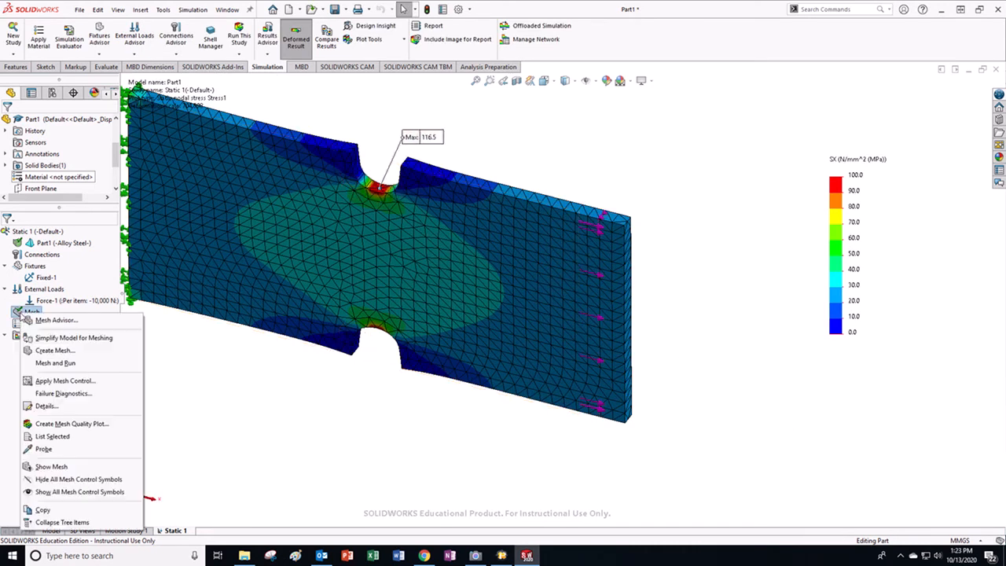
click(54, 350)
click(538, 263)
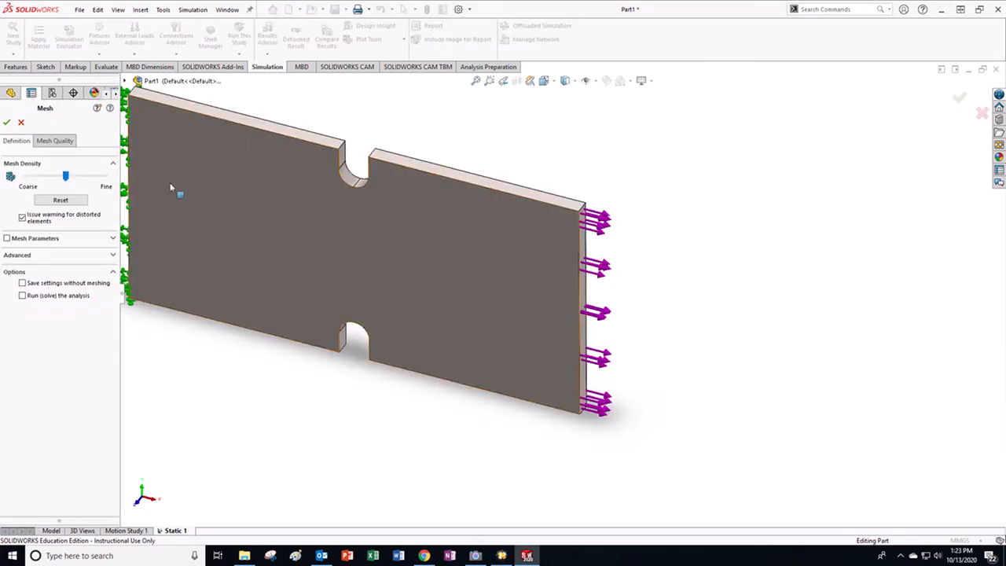
drag(66, 176, 105, 185)
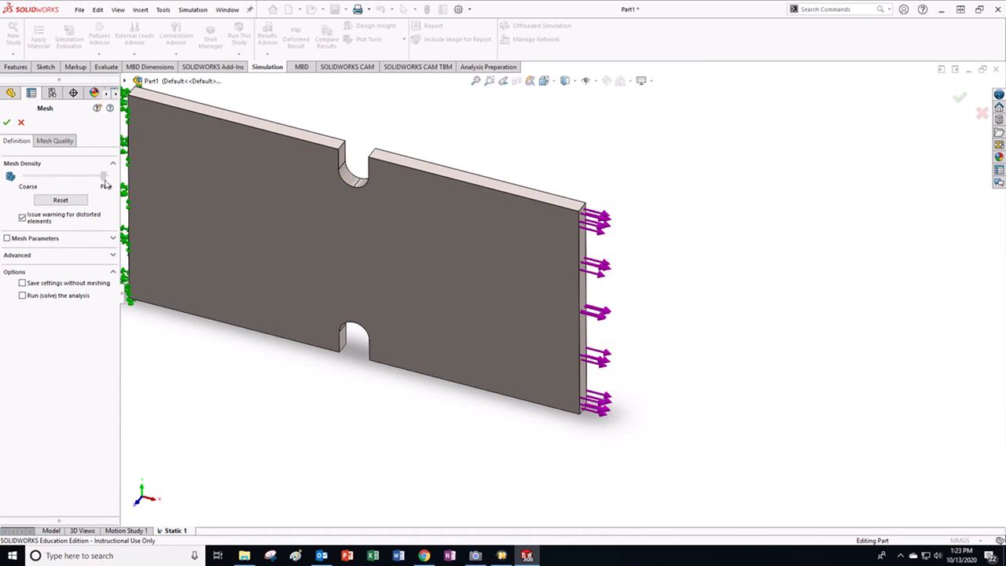
click(6, 122)
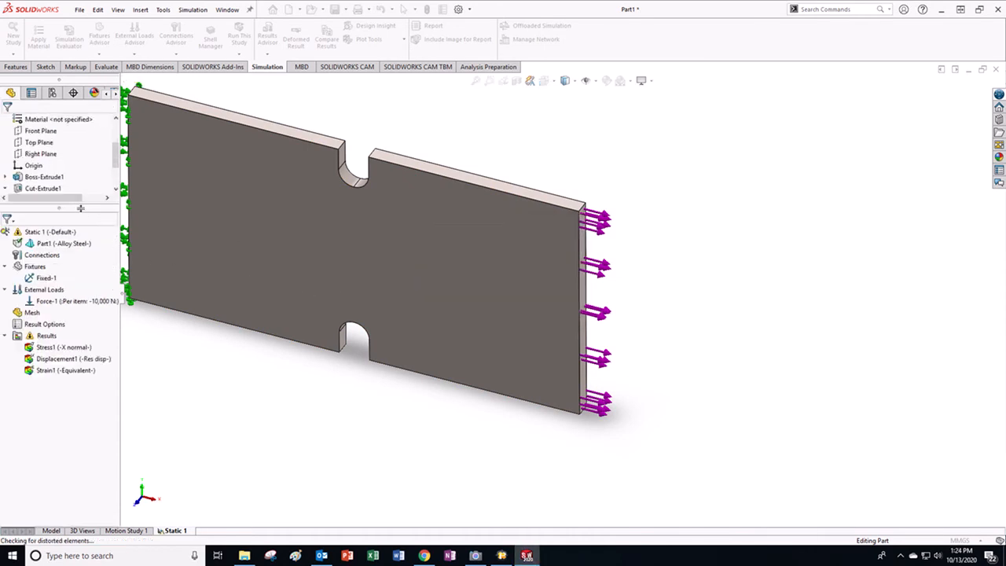
right_click(35, 234)
click(53, 256)
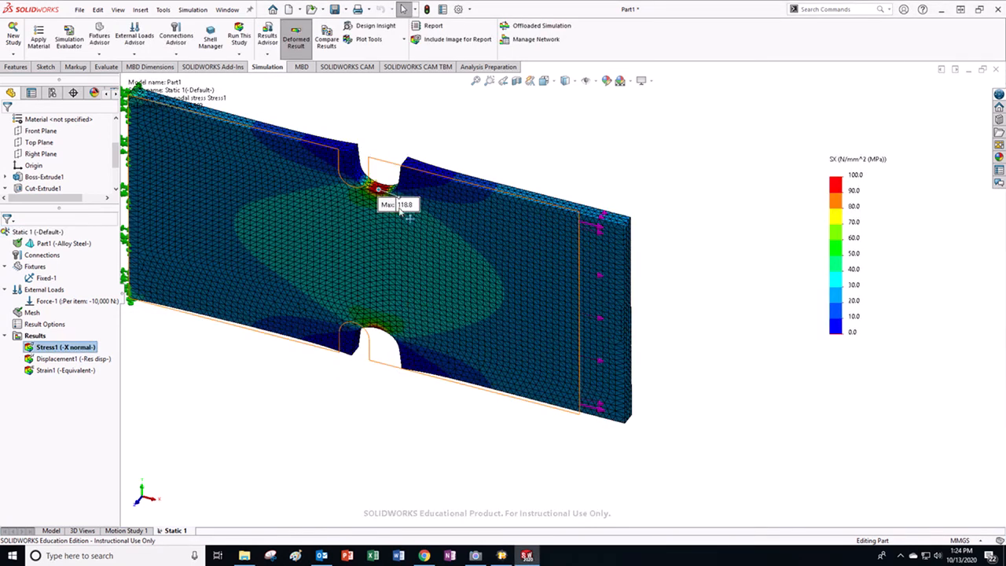
Step: List the refined mesh's X normal stress values along the upper notch's split edge and check their average
scroll(385, 157, down, 5)
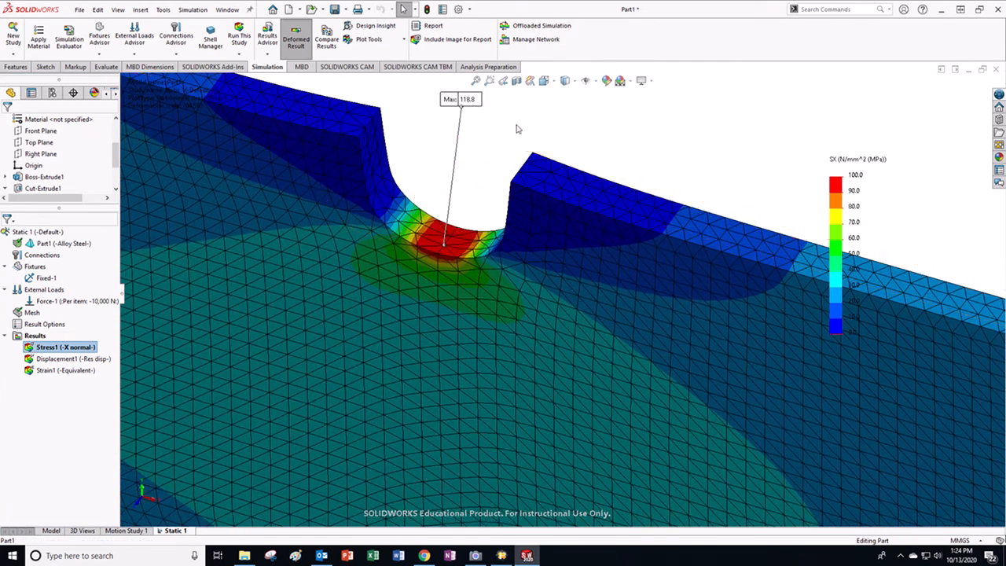
click(401, 43)
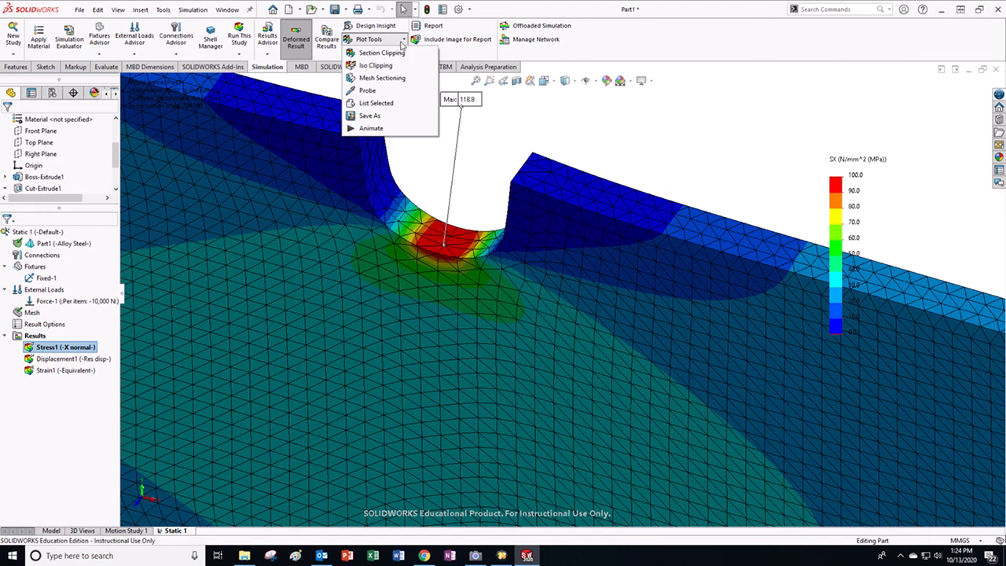
key(Escape)
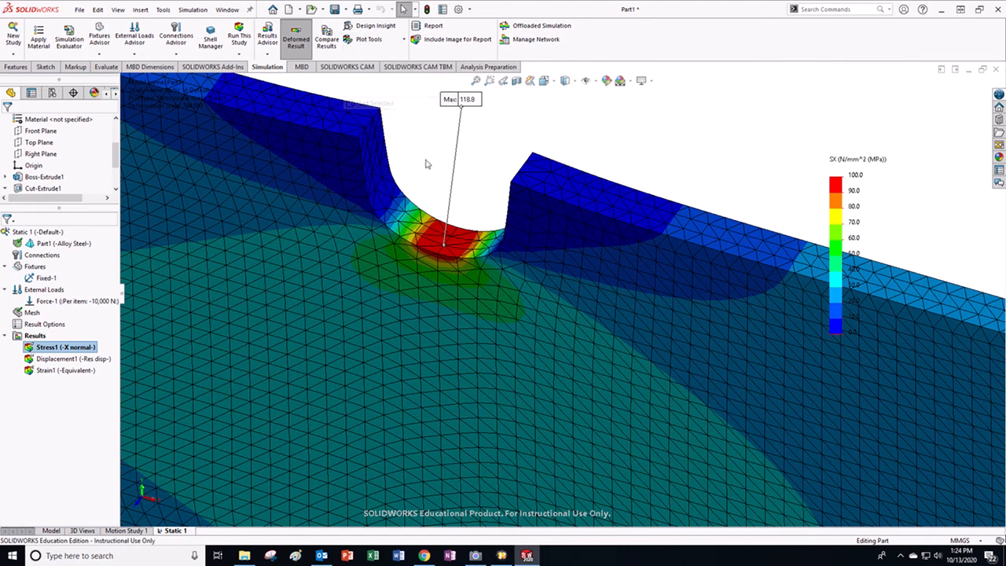
middle_drag(453, 241, 382, 226)
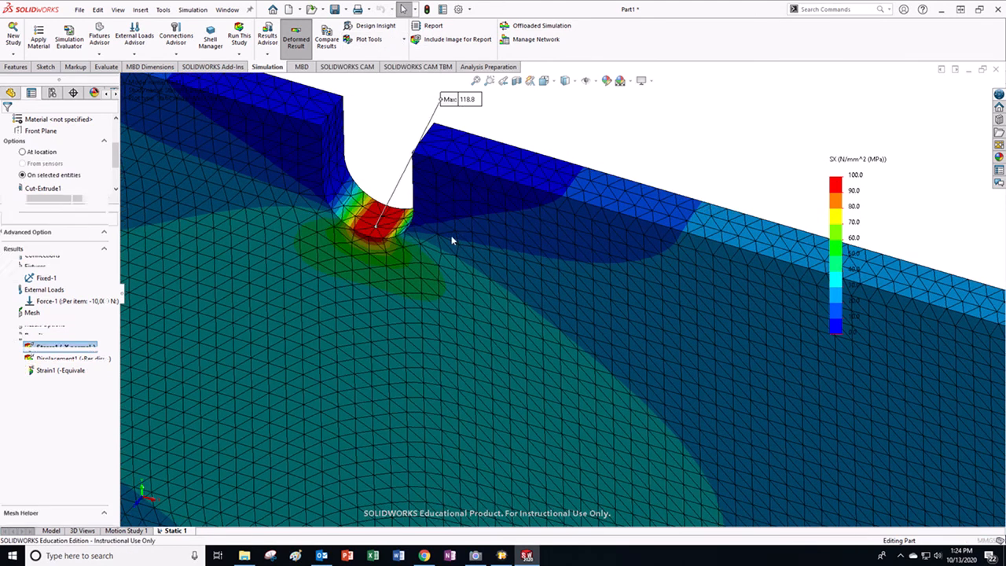
click(378, 227)
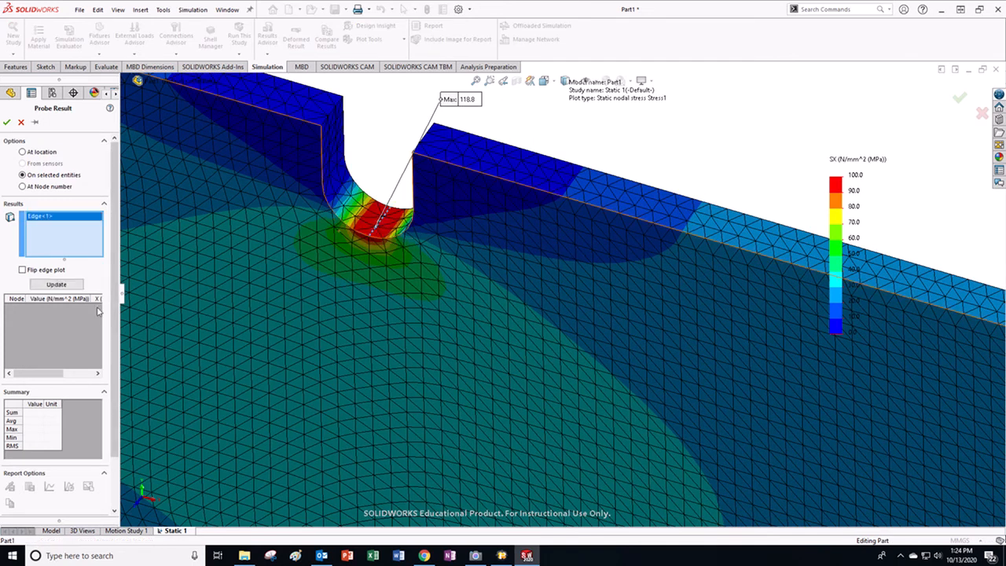
click(55, 285)
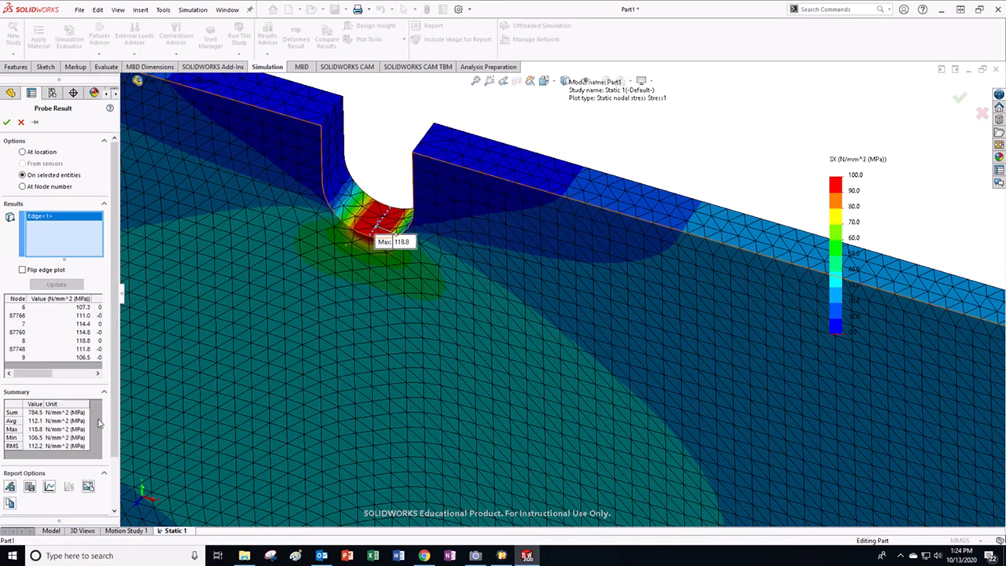
click(16, 422)
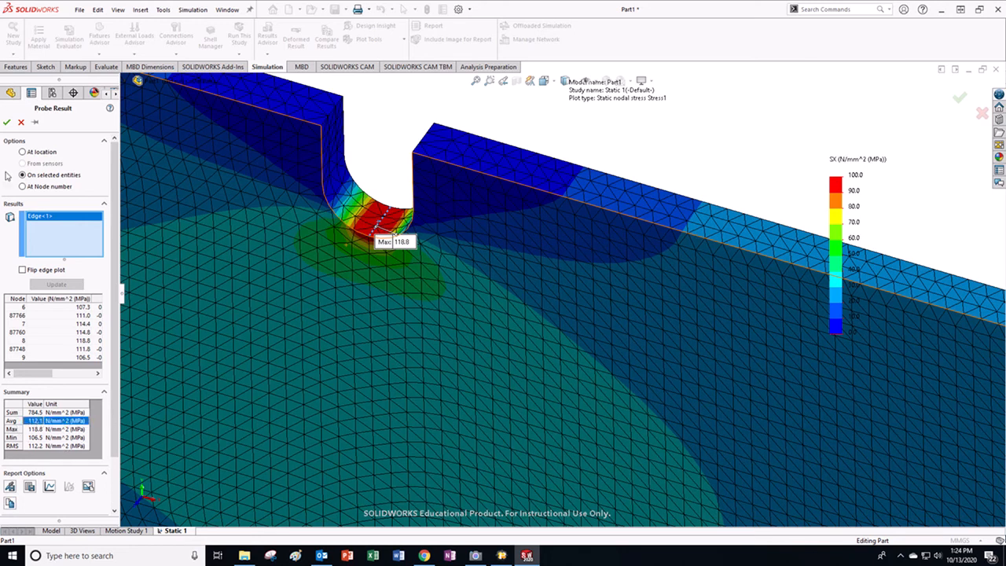
key(Escape)
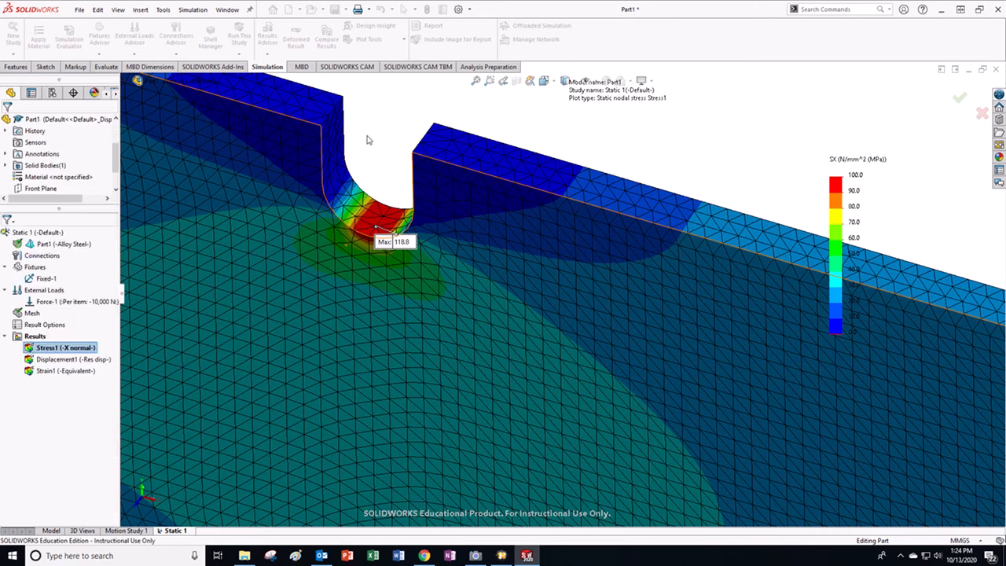
click(462, 157)
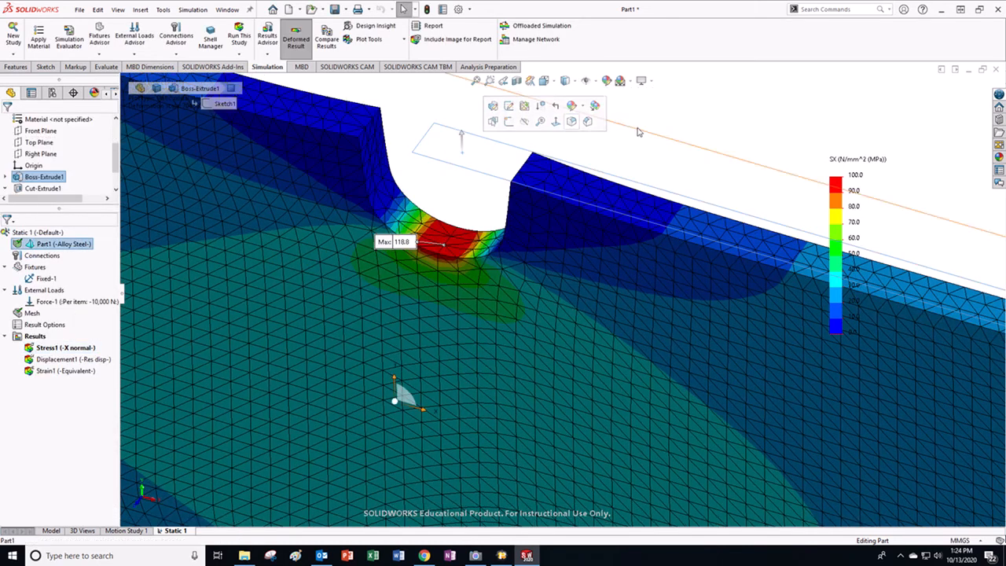
click(379, 352)
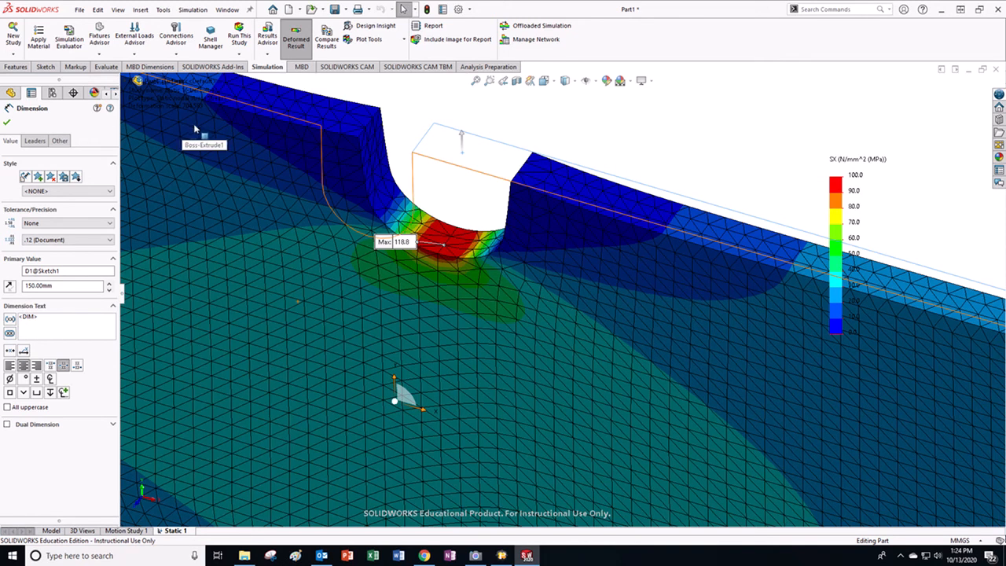
key(Escape)
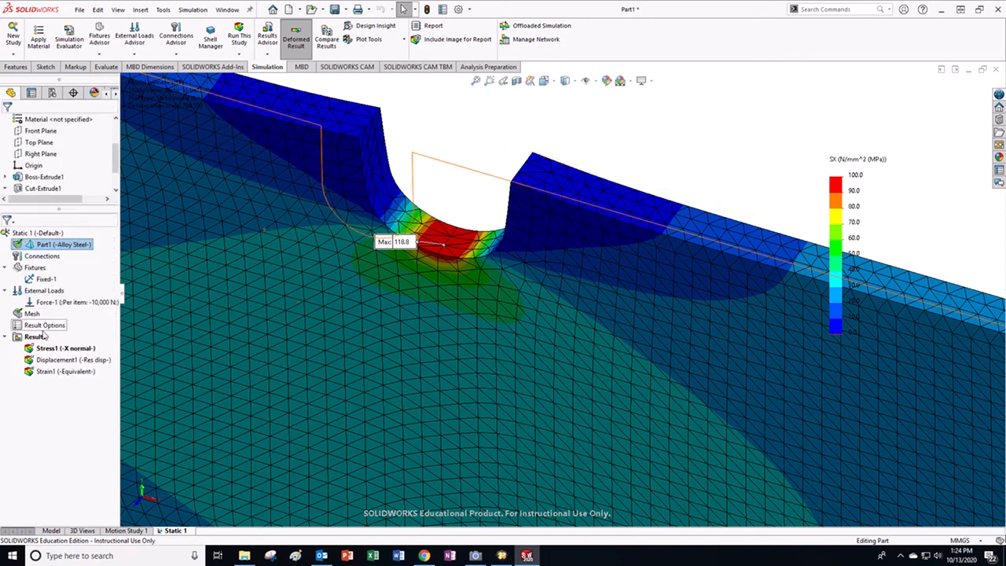
Step: Start a mesh control on the split edges of the upper and lower notches
right_click(17, 313)
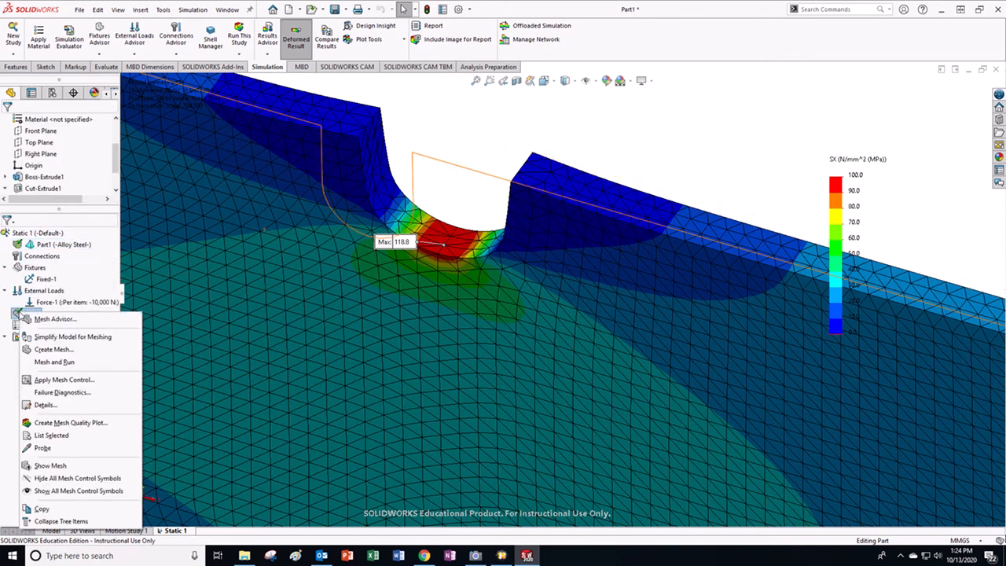
click(60, 379)
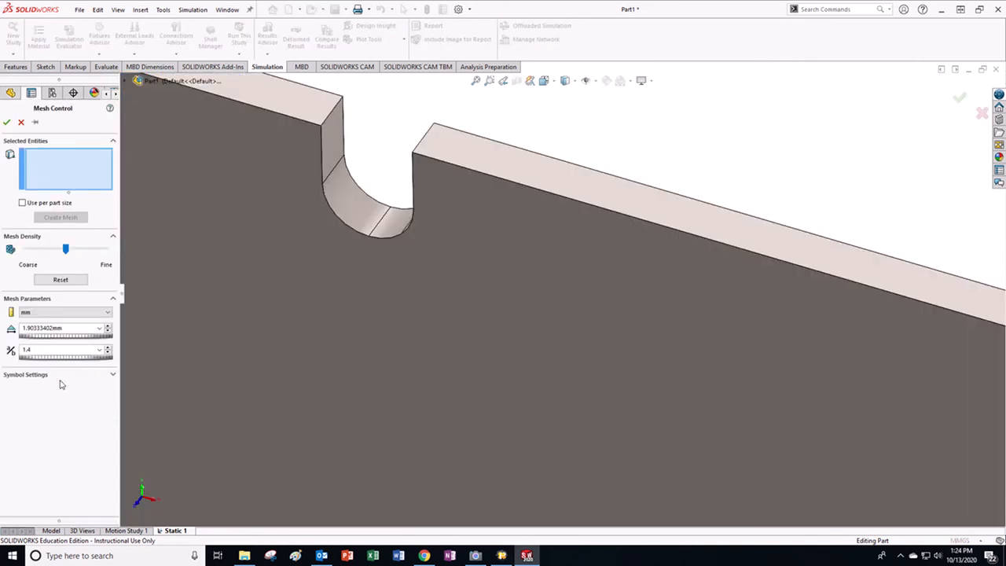
click(382, 228)
scroll(380, 360, up, 5)
middle_drag(386, 366, 436, 350)
scroll(493, 431, down, 5)
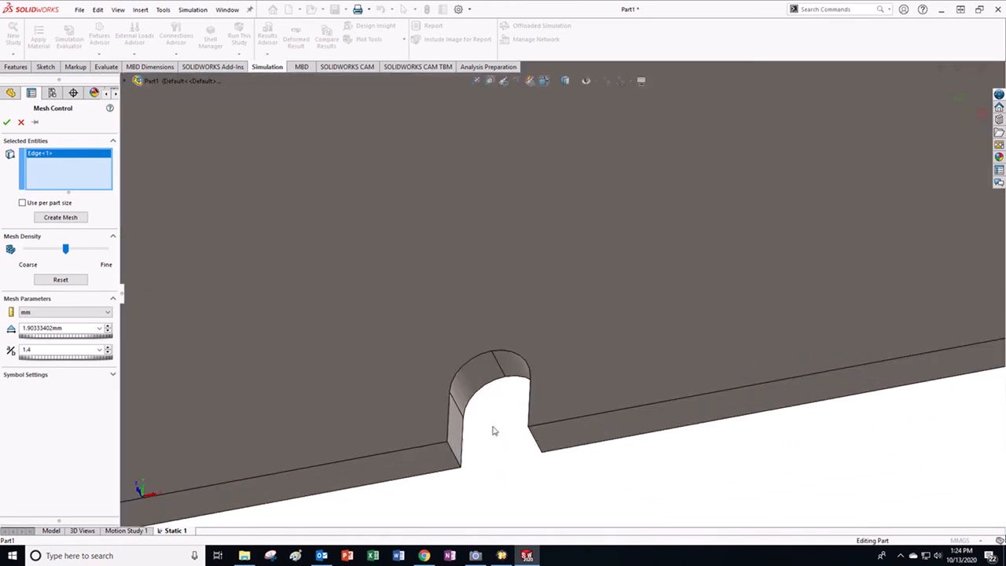
click(506, 376)
middle_drag(550, 287, 535, 445)
scroll(535, 446, up, 5)
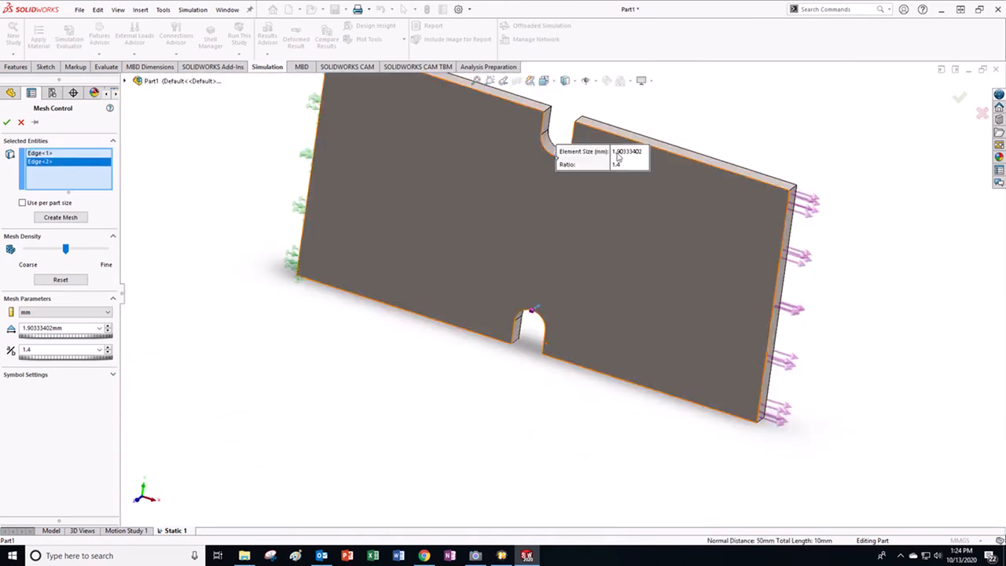
Step: Set the mesh control on both split edges to the finest density, with a 0.95166701 mm element size and 1.4 ratio
scroll(564, 244, down, 5)
middle_drag(564, 243, 188, 314)
scroll(546, 257, down, 3)
drag(67, 252, 105, 252)
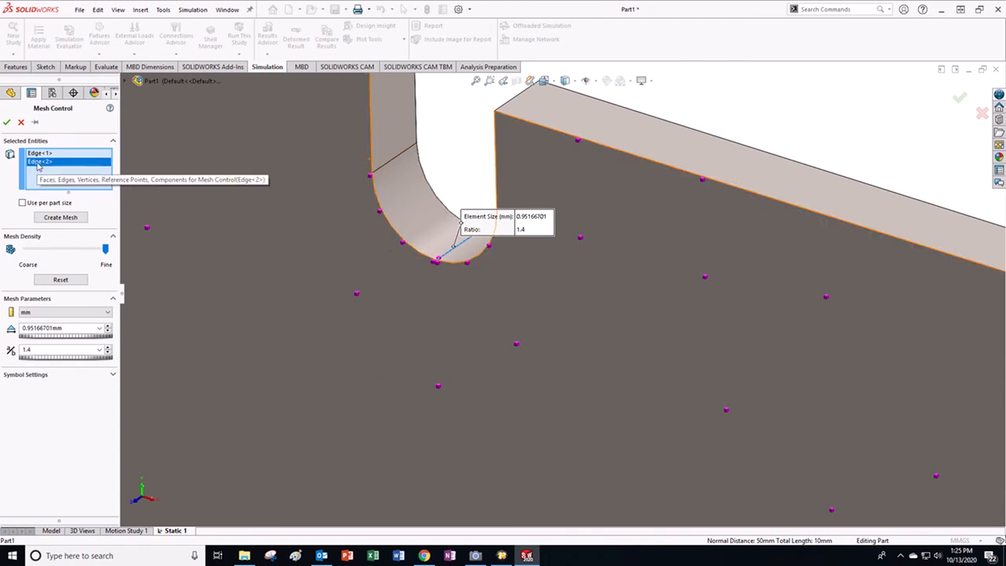
click(6, 124)
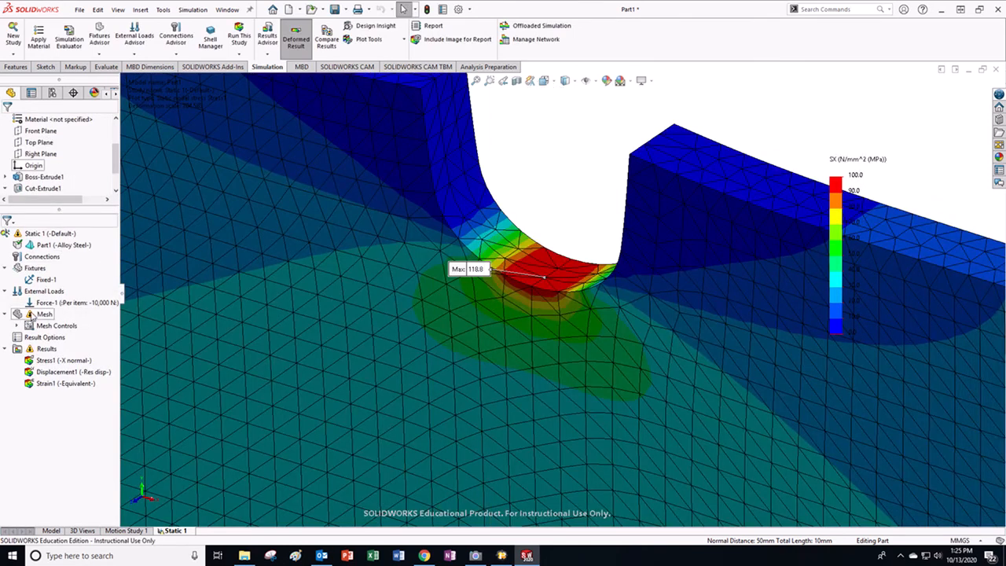
Step: Remesh the plate with the notch-edge mesh control applied, keeping the overall density at its finest
right_click(32, 314)
click(67, 362)
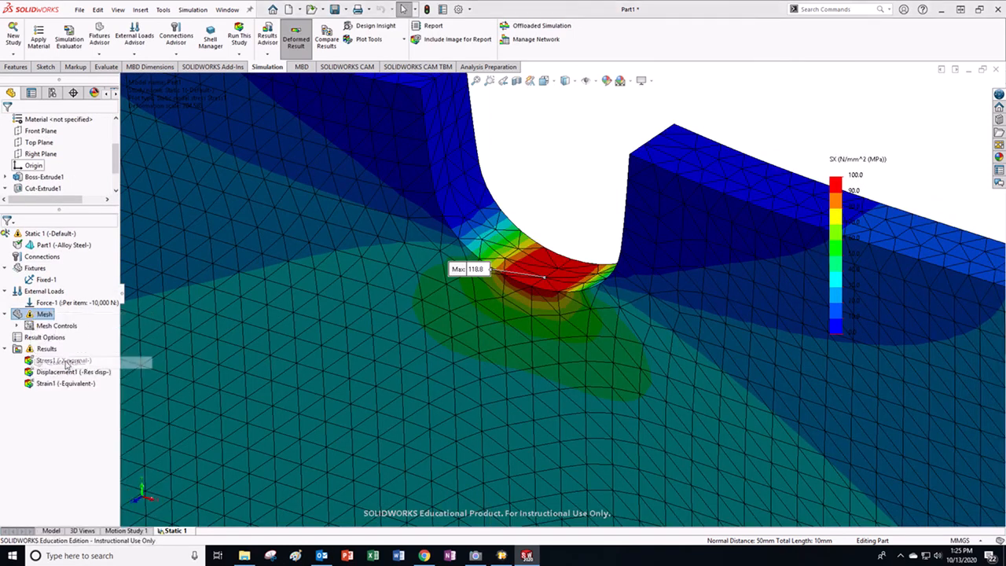
click(538, 263)
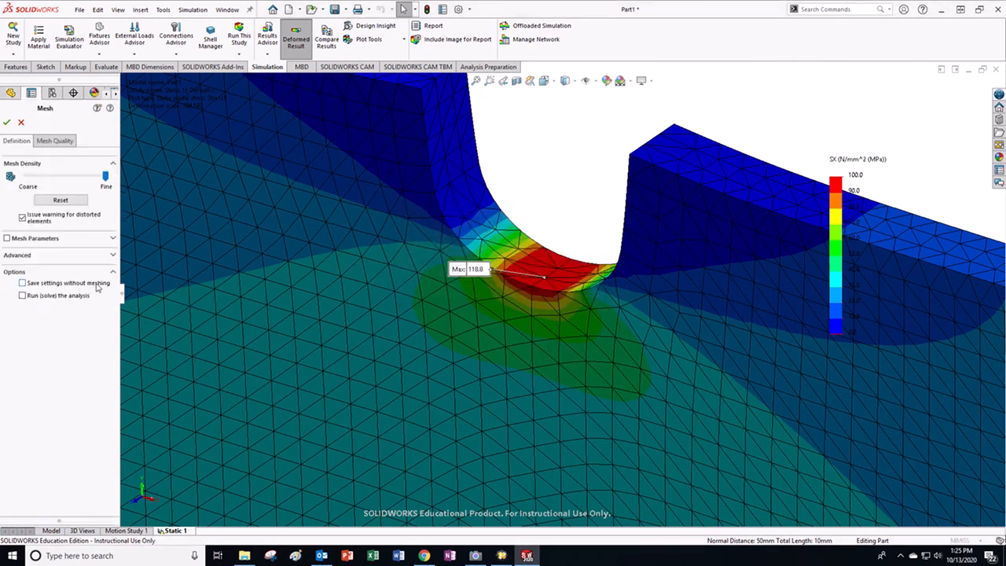
click(6, 123)
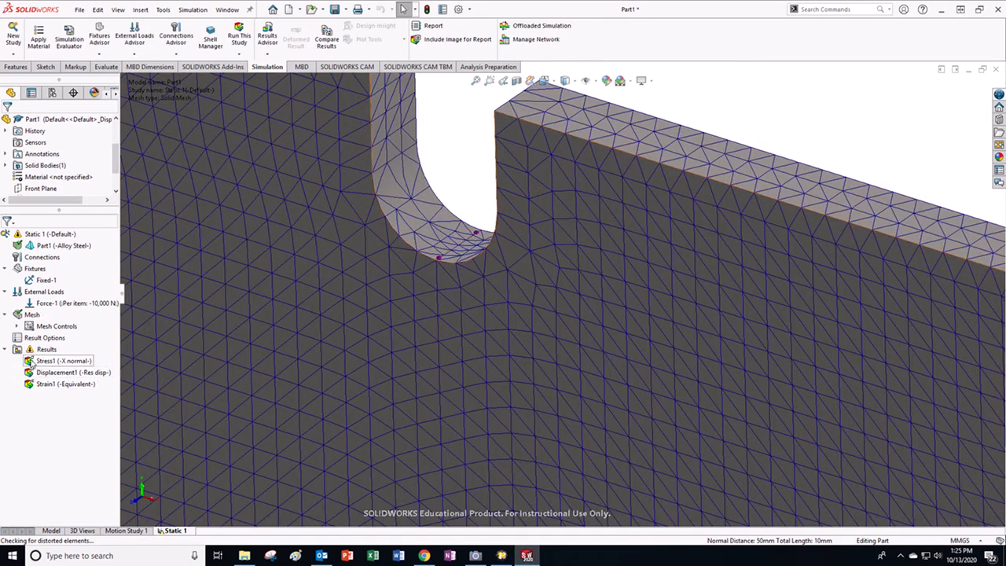
Step: Reduce the element size of the existing mesh control on both notch split edges to 0.3806668 mm, keeping the 1.4 ratio
click(16, 326)
right_click(48, 338)
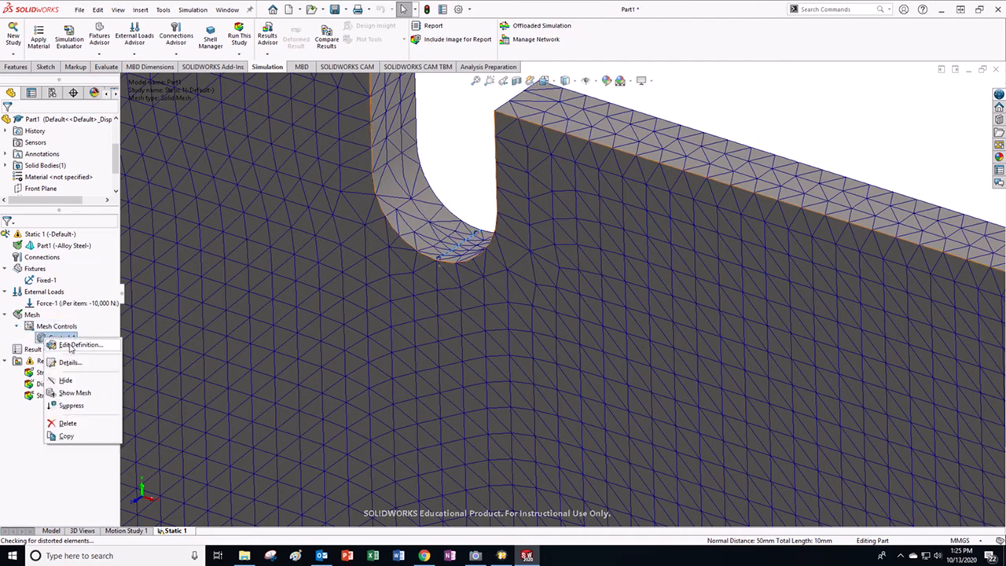
click(74, 345)
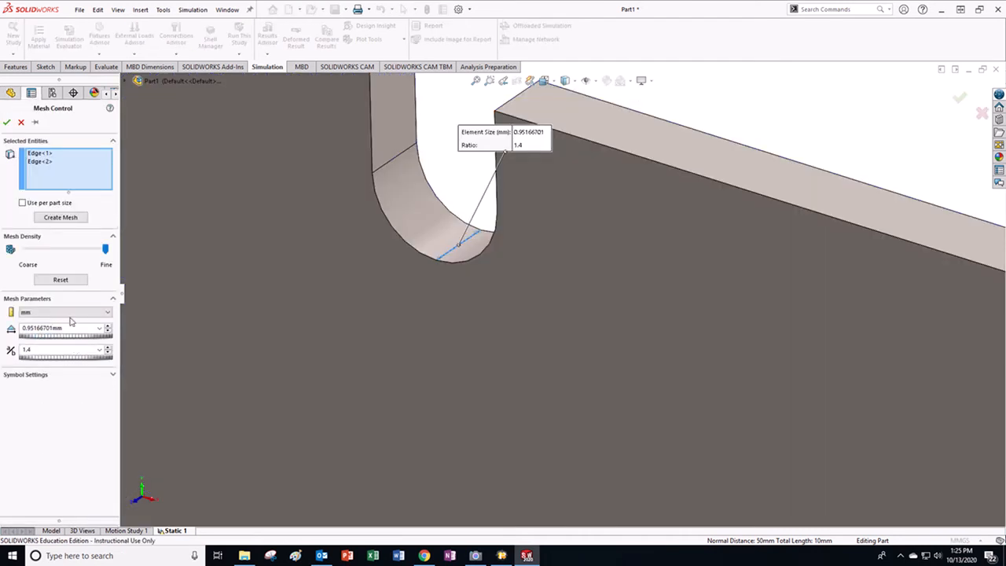
click(108, 332)
click(109, 332)
click(108, 331)
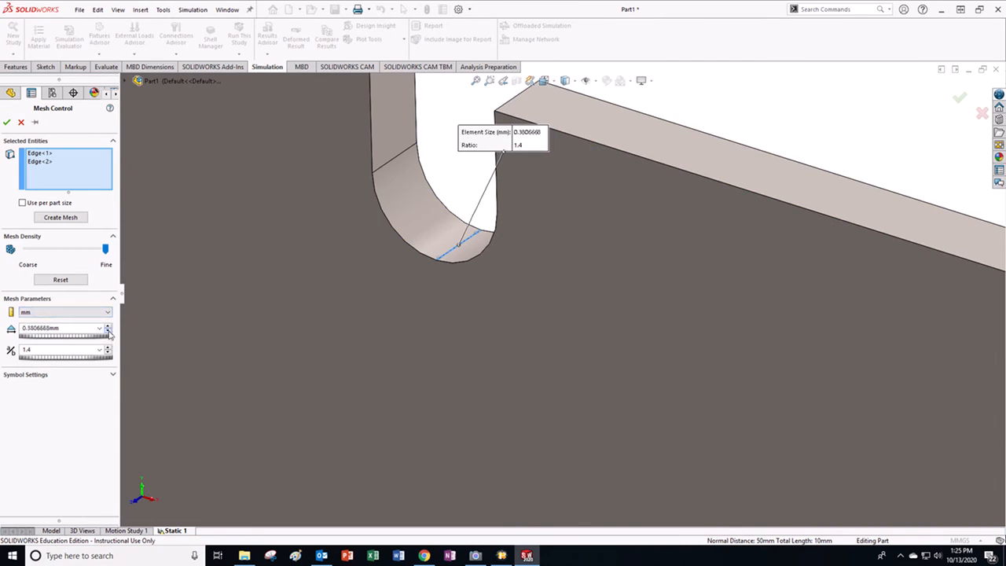
click(6, 122)
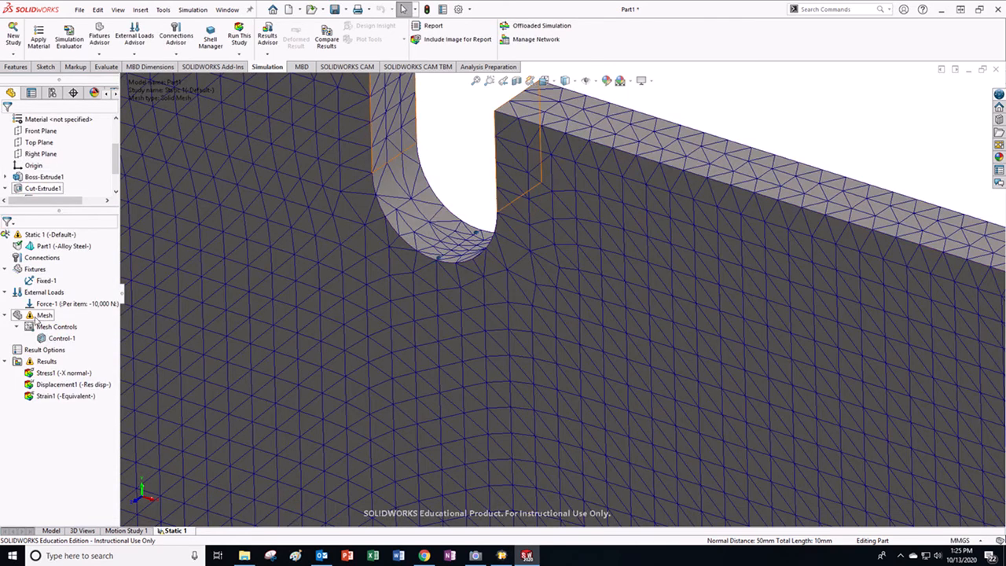
Step: Remesh the plate with the smaller notch-edge element size at the finest overall density and inspect the upper notch mesh
right_click(35, 318)
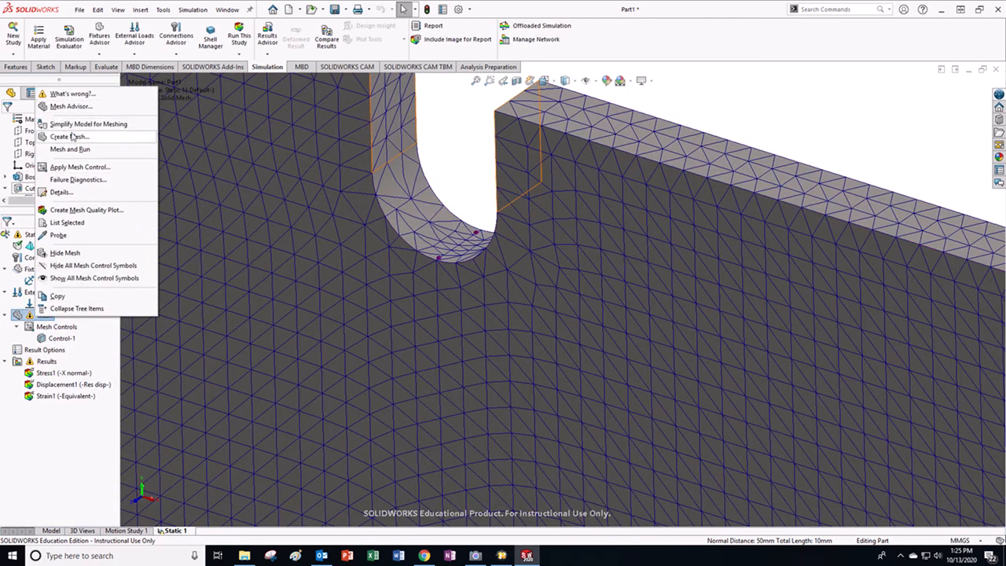
click(70, 137)
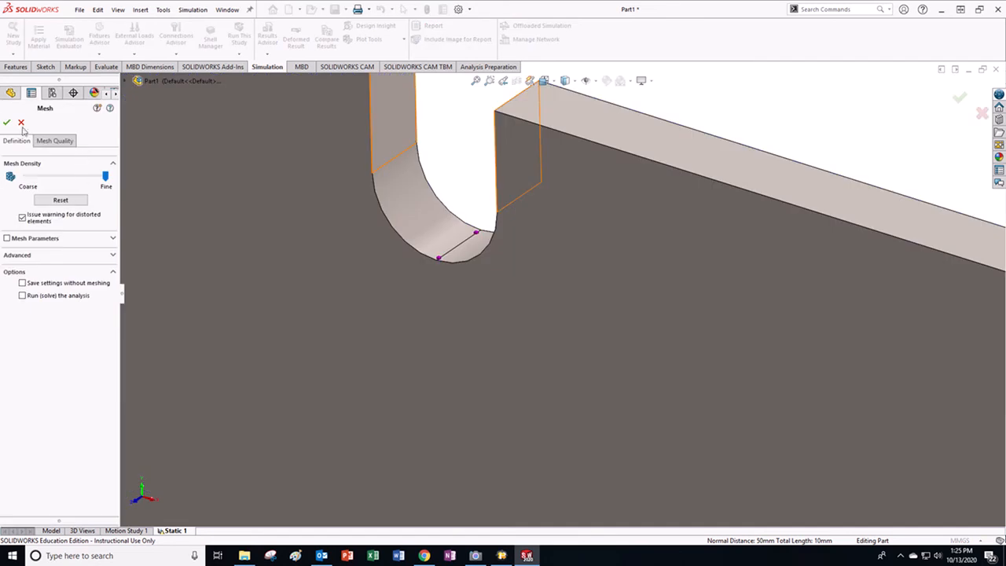
click(7, 123)
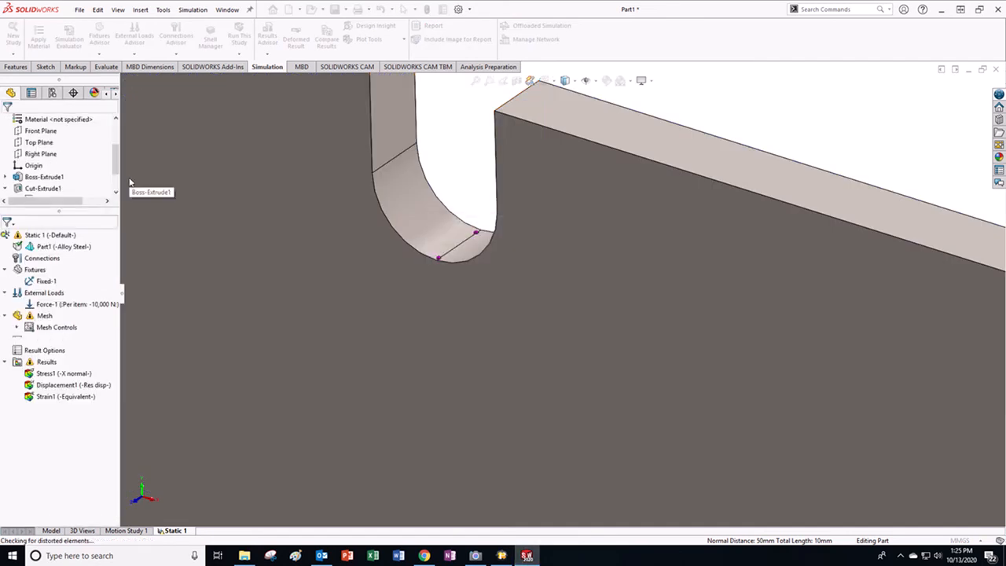
scroll(460, 263, down, 5)
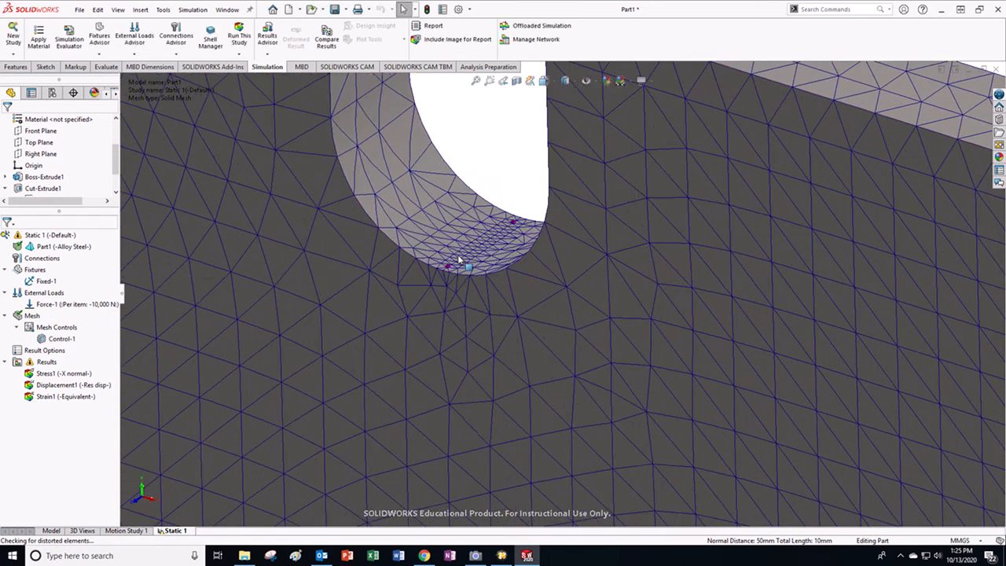
middle_drag(547, 267, 514, 303)
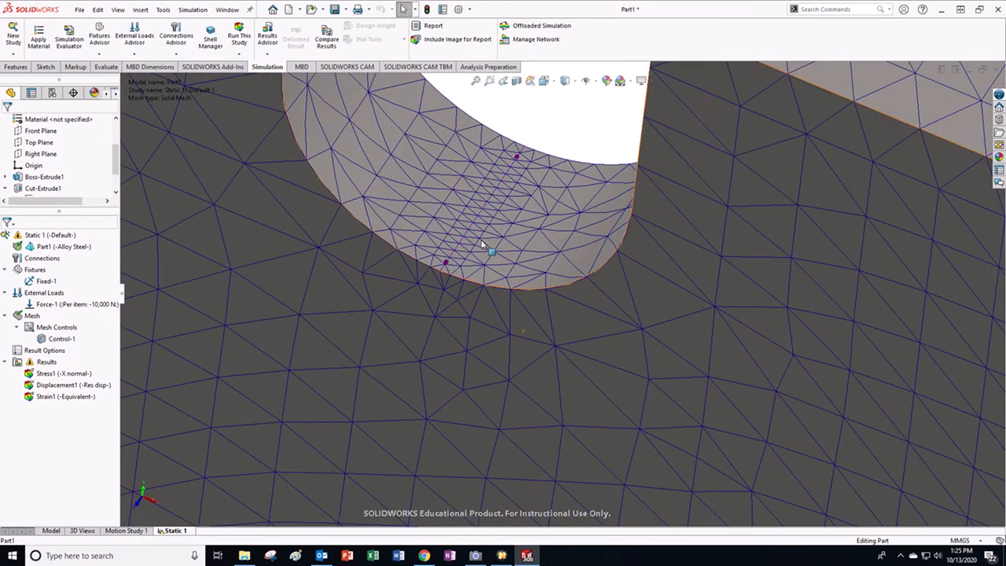
Step: Run the static study on the refined mesh and view the X normal stress plot at the upper notch
click(54, 341)
right_click(35, 236)
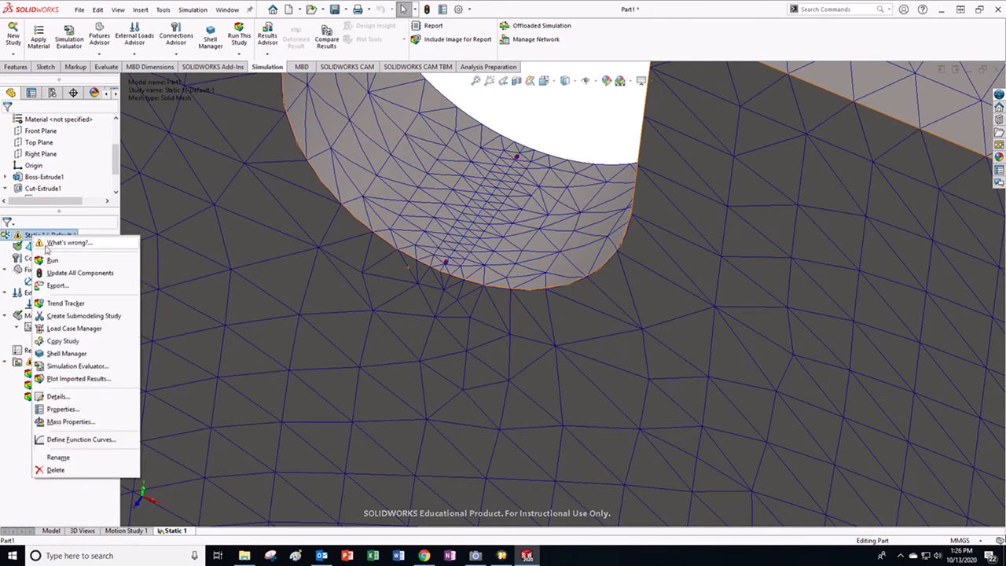
click(52, 260)
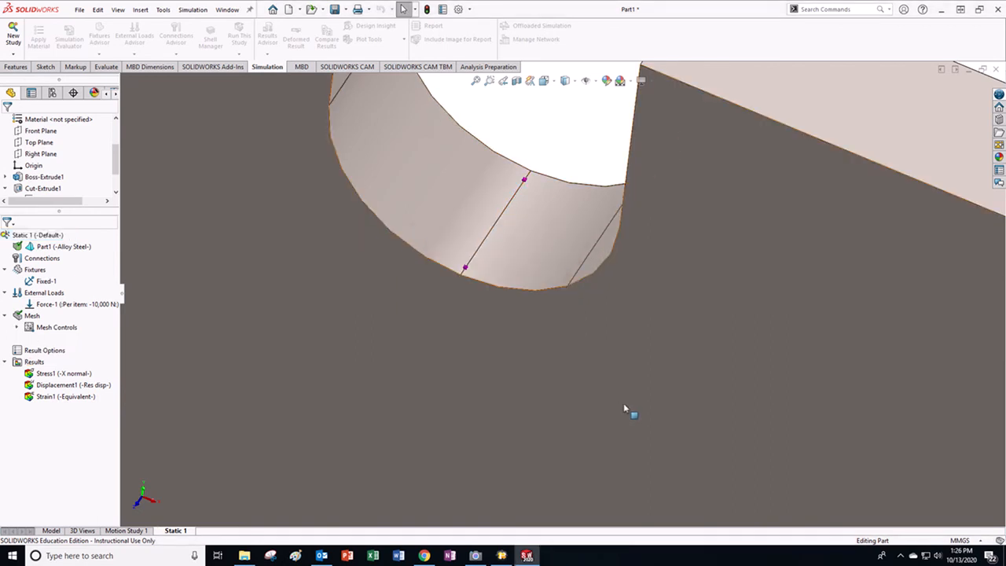
scroll(624, 407, up, 3)
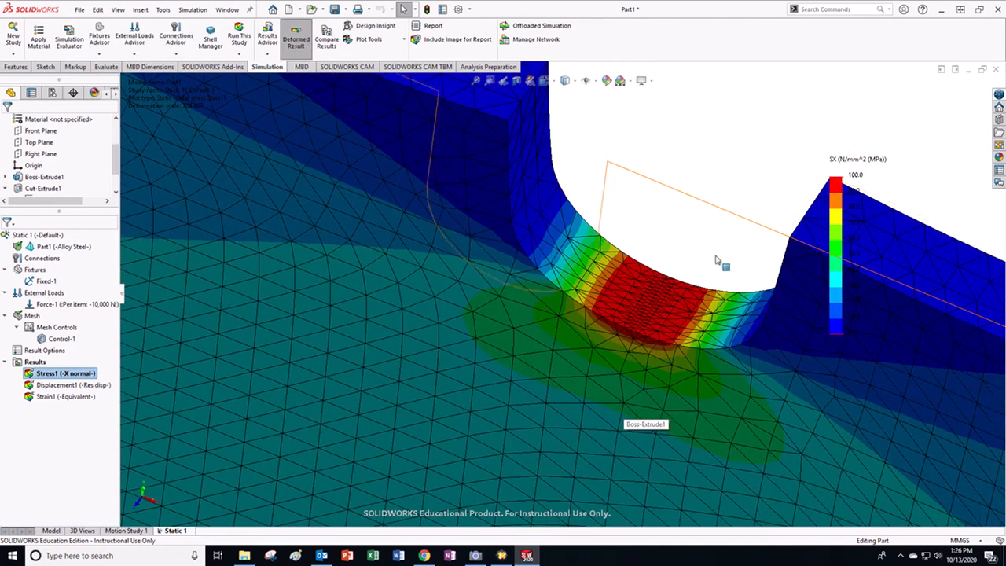
scroll(665, 350, up, 3)
scroll(699, 352, down, 5)
scroll(416, 229, up, 2)
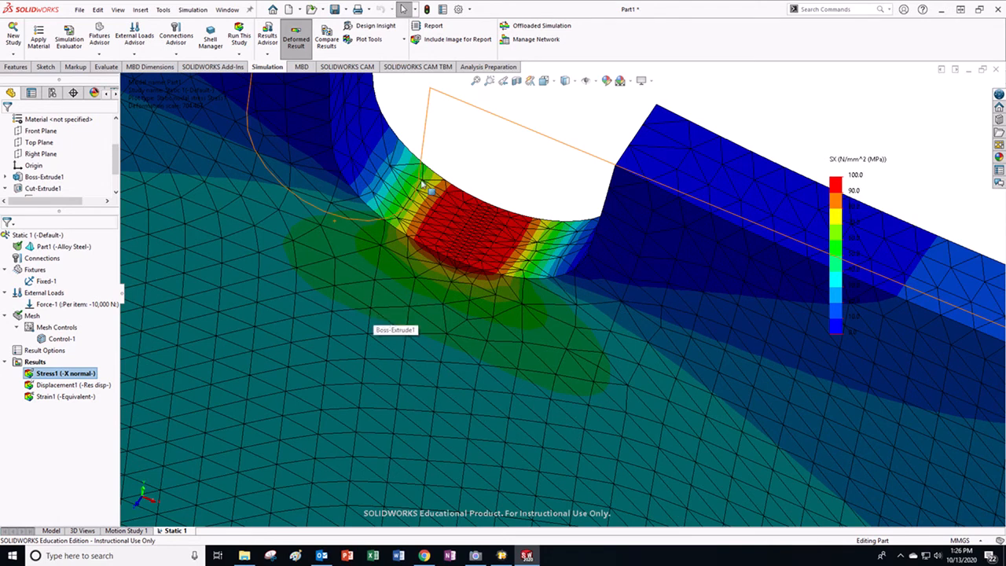
scroll(579, 149, up, 2)
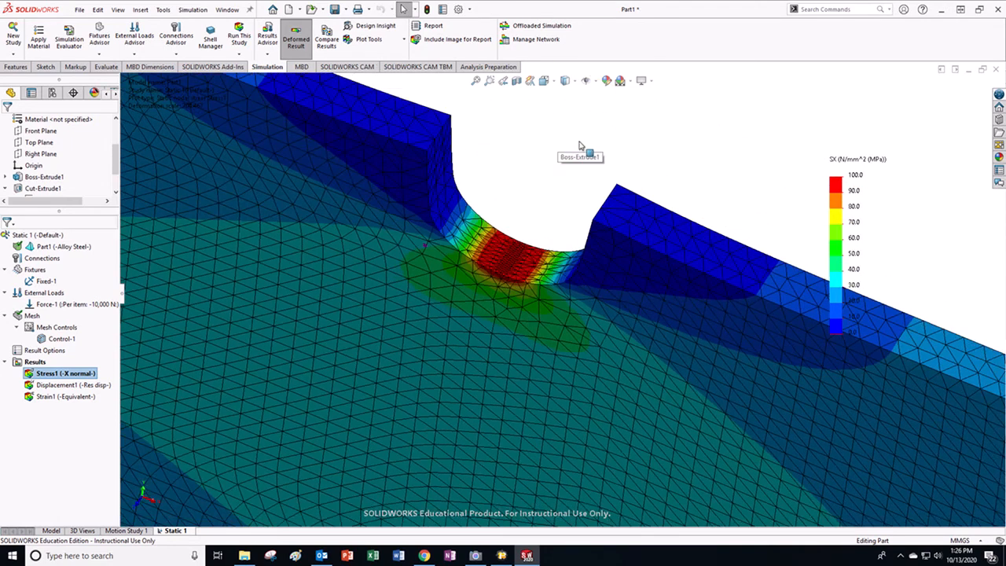
click(363, 40)
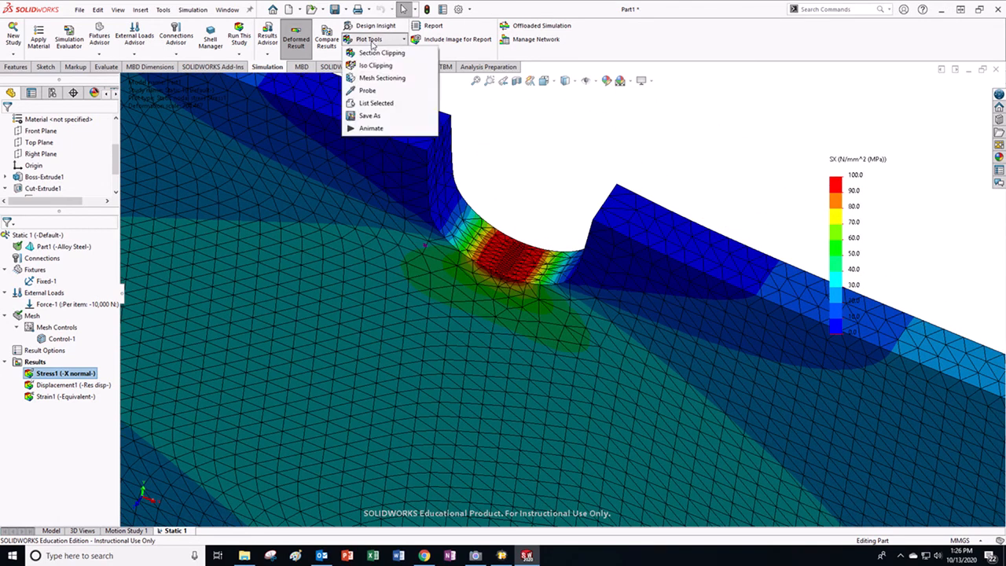
click(598, 180)
scroll(566, 378, up, 4)
drag(548, 322, 478, 444)
scroll(553, 256, down, 3)
scroll(554, 259, down, 4)
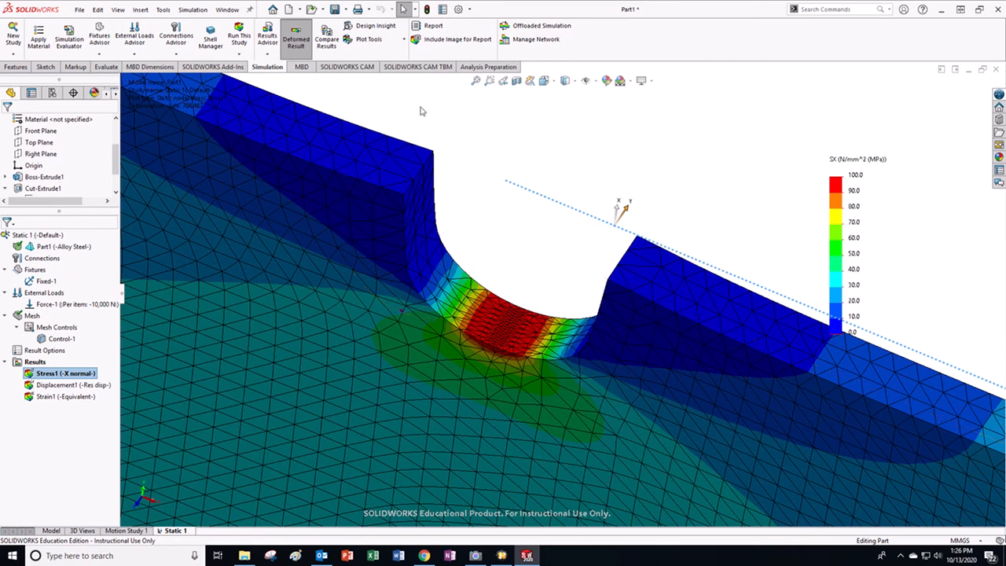
Step: Probe the X normal stress along the upper notch's split edge and check the average value in the summary
click(390, 42)
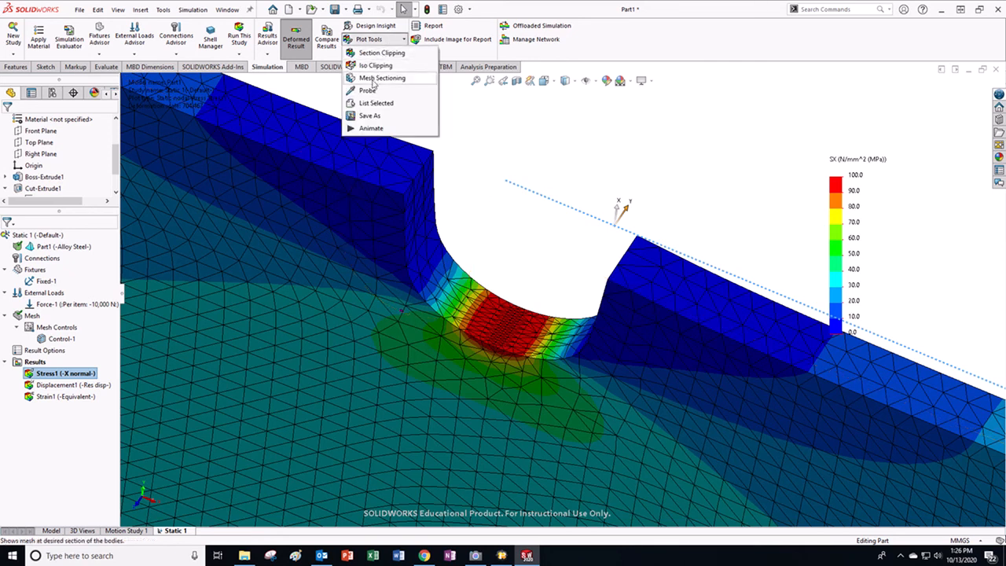
click(373, 104)
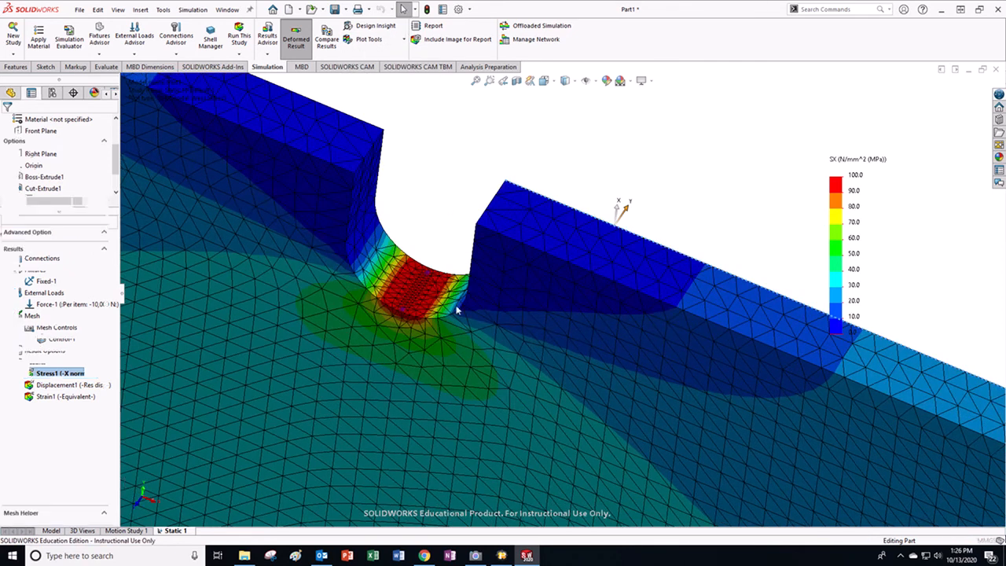
click(416, 296)
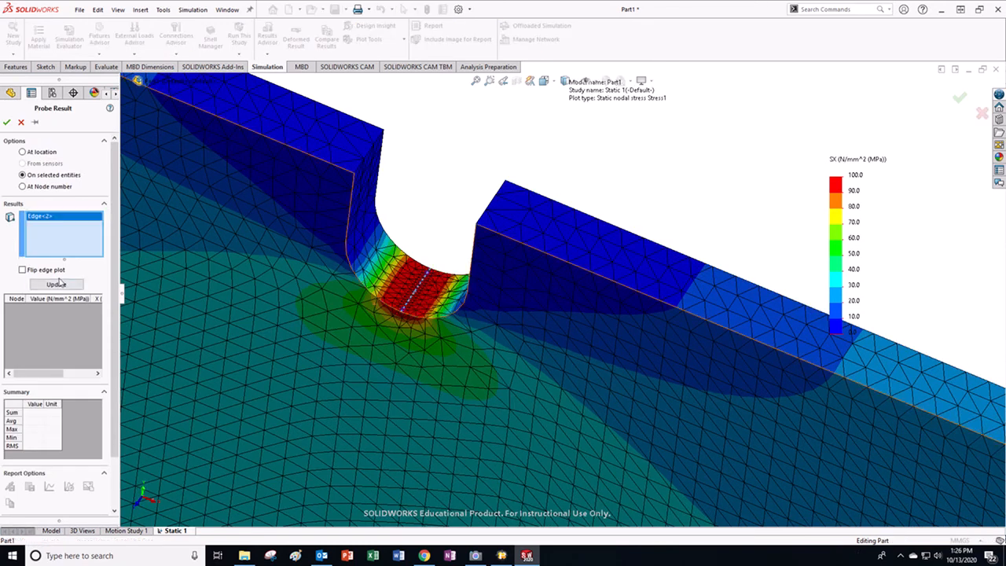
click(56, 285)
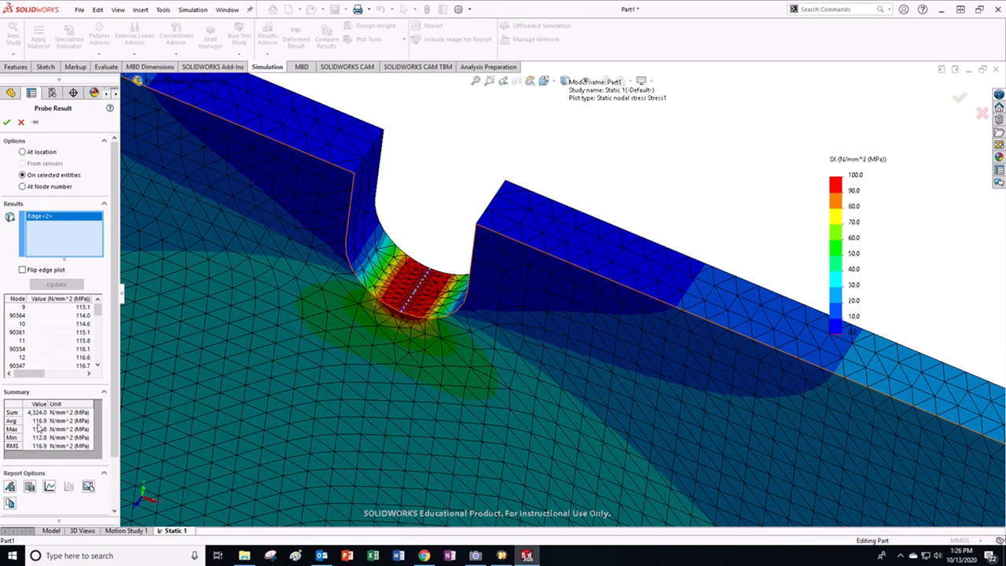
click(38, 423)
scroll(52, 438, down, 2)
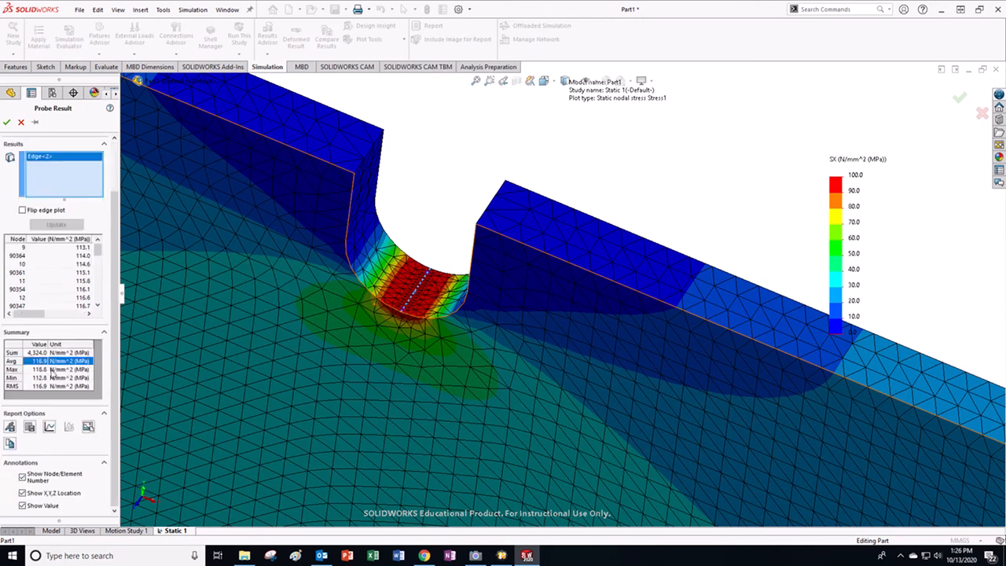
Step: Plot the X normal stress against parametric distance along the split edge, and close the graph and probe results
click(49, 428)
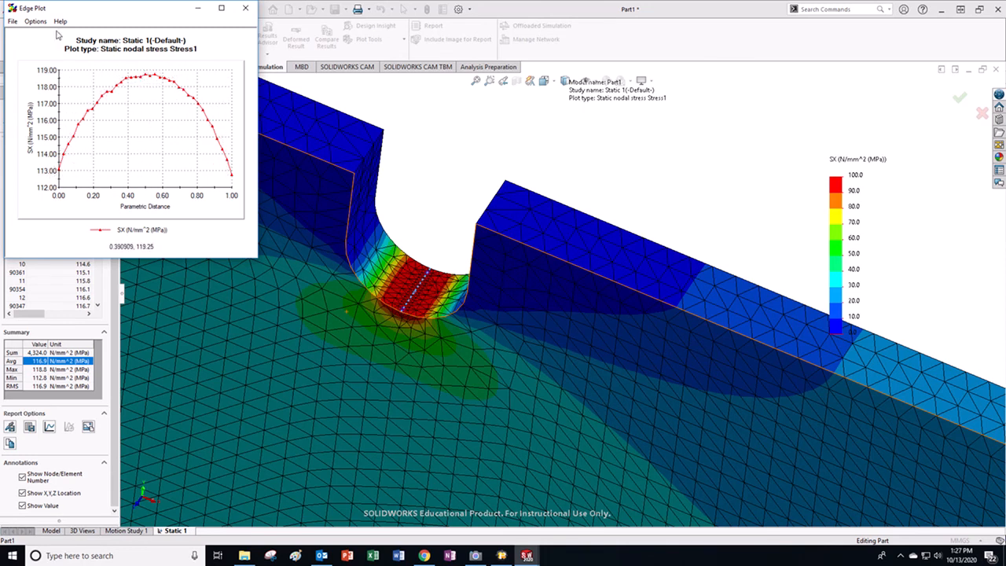
click(245, 8)
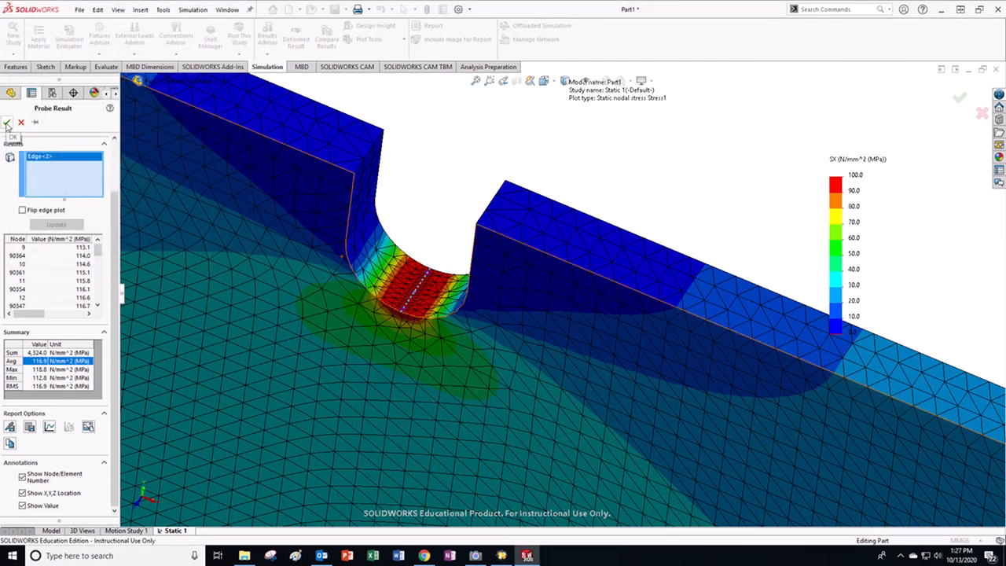
click(6, 122)
click(296, 39)
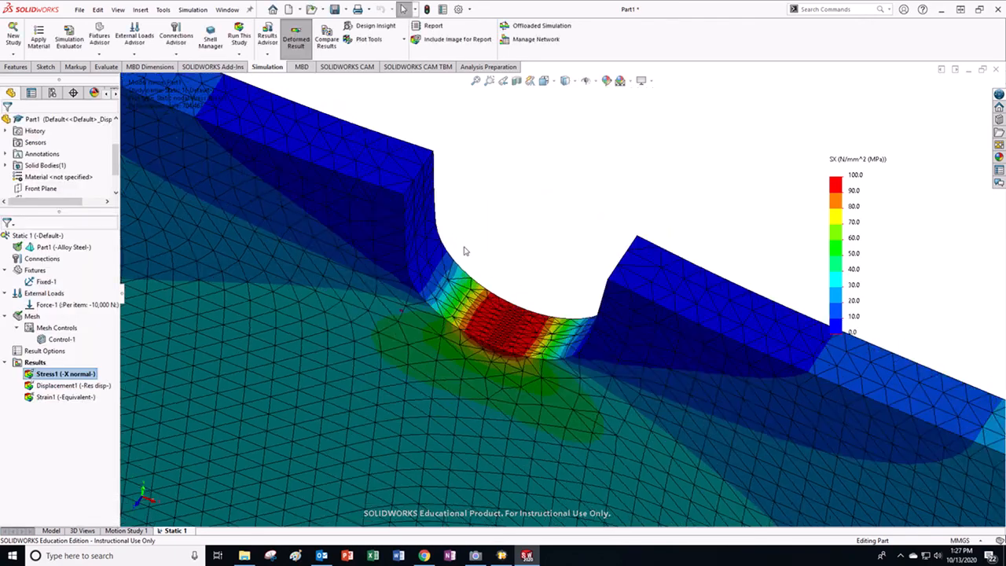
Step: Examine the X normal stress distribution and mesh around the root of the upper notch
scroll(707, 404, up, 4)
scroll(707, 404, up, 2)
middle_drag(673, 408, 635, 371)
scroll(488, 386, down, 3)
drag(358, 373, 414, 480)
scroll(370, 233, down, 2)
scroll(415, 198, down, 4)
scroll(59, 157, down, 2)
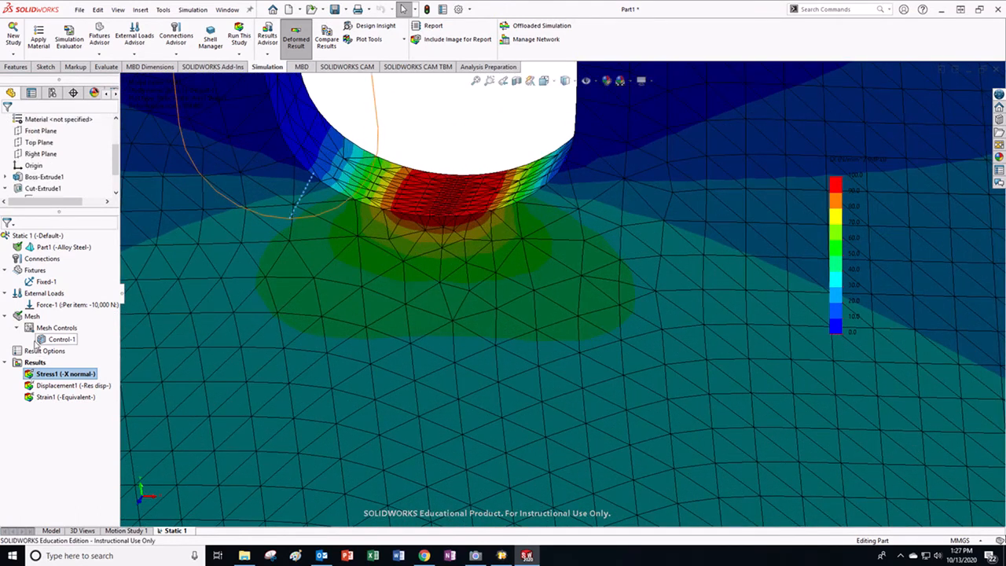
Step: Set the mesh control on both notch split edges to a 0.2855001 mm element size and 1.7 ratio
right_click(44, 340)
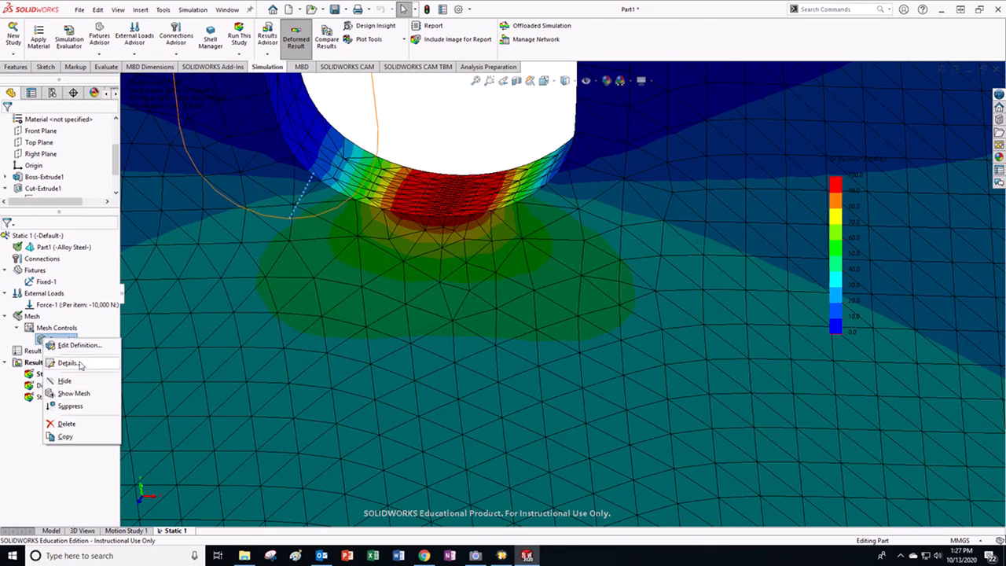
click(77, 345)
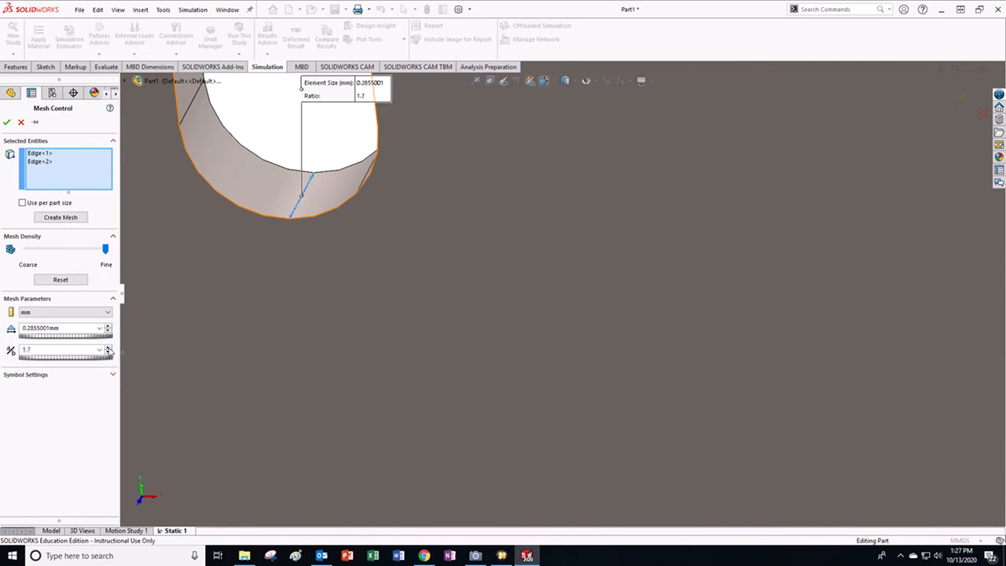
click(6, 122)
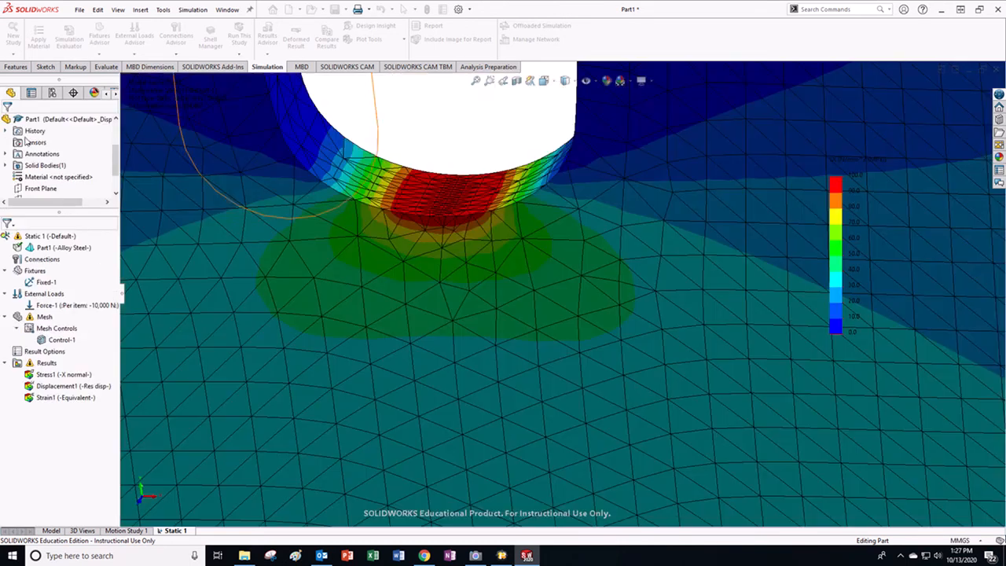
Step: Remesh the plate with the 1.7 ratio mesh control at the finest overall density, accepting deletion of the existing results
right_click(40, 317)
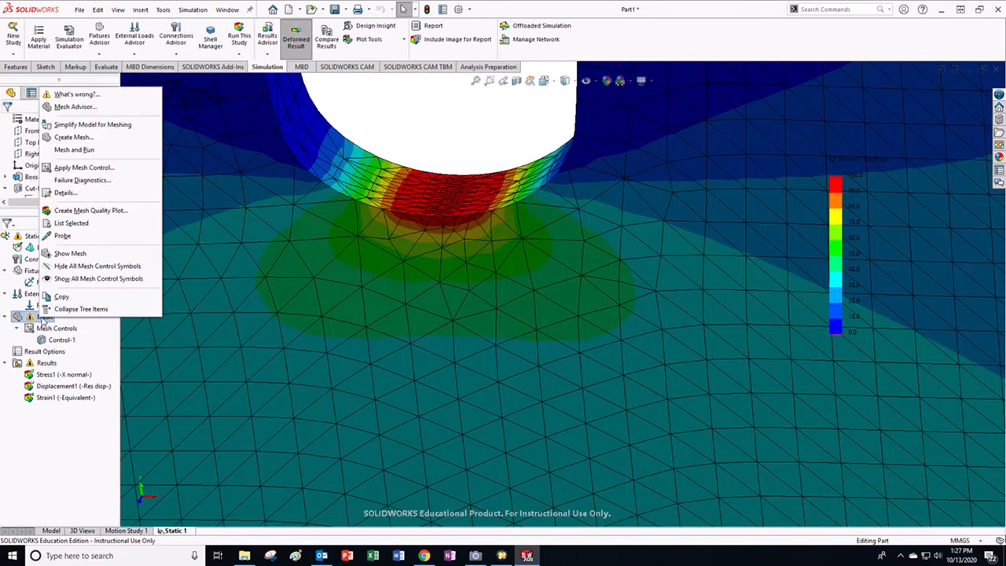
click(74, 137)
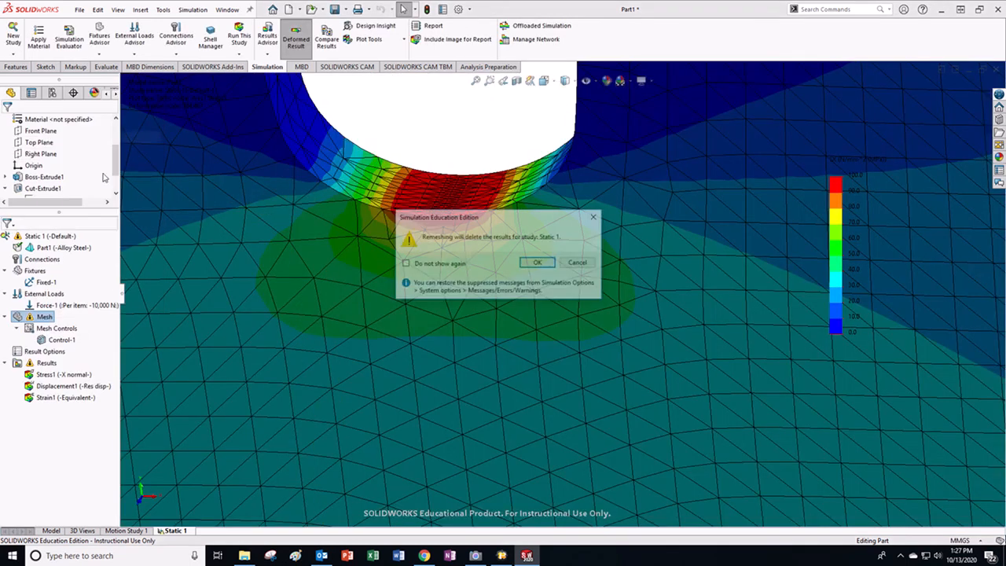
click(537, 263)
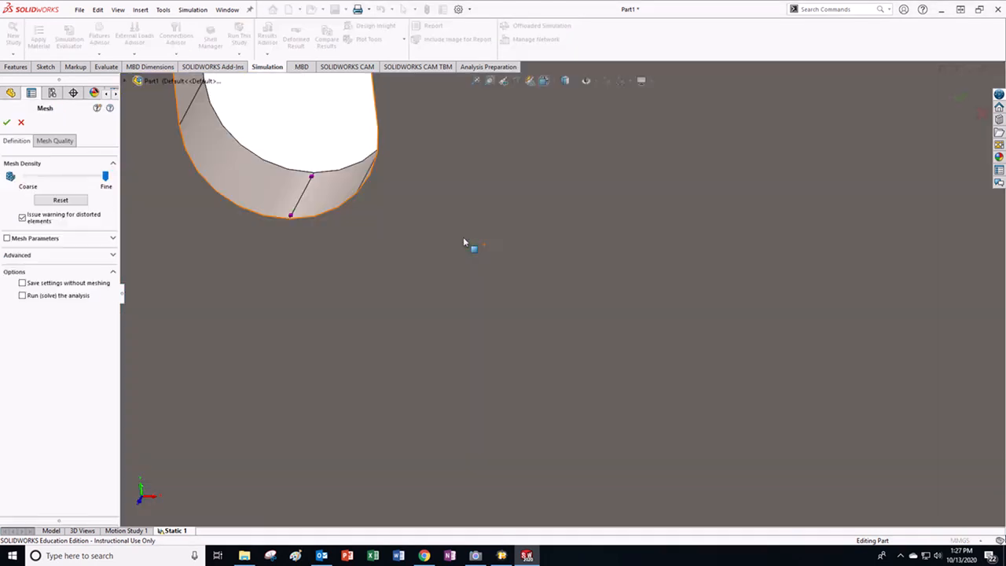
click(8, 123)
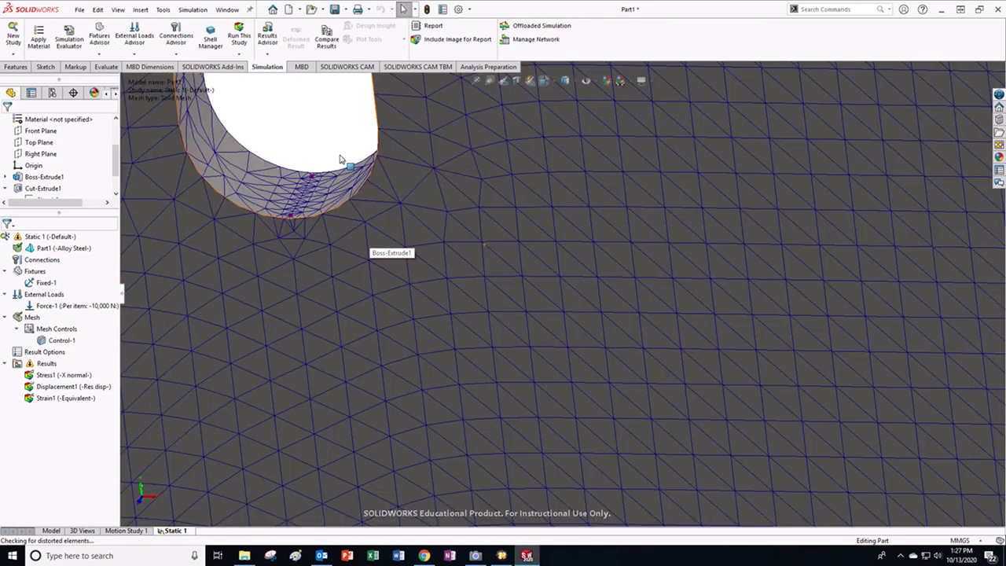
Step: Set the ratio of the mesh control on the notch split edges to 1.1, keeping the 0.2855001 mm element size
right_click(59, 340)
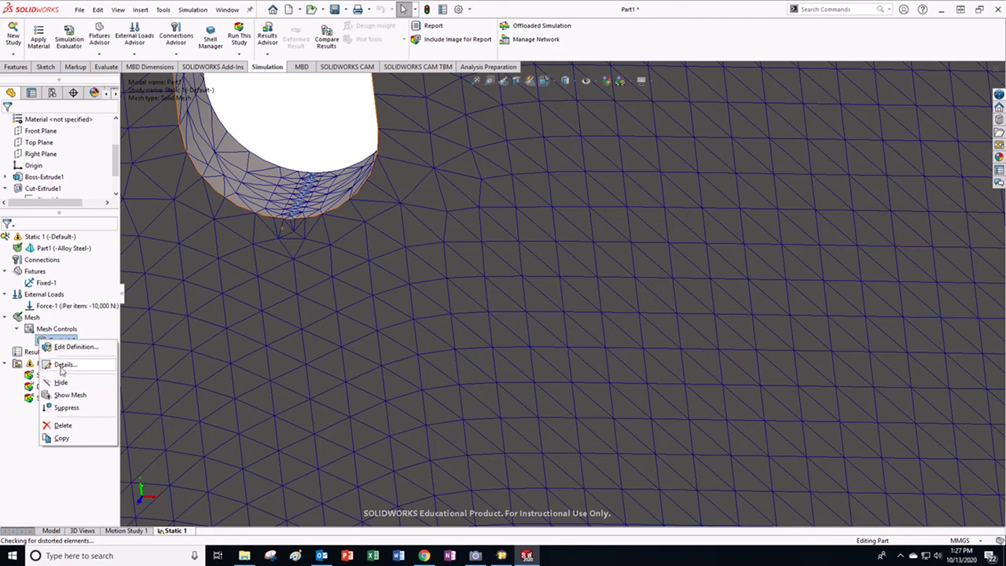
click(70, 347)
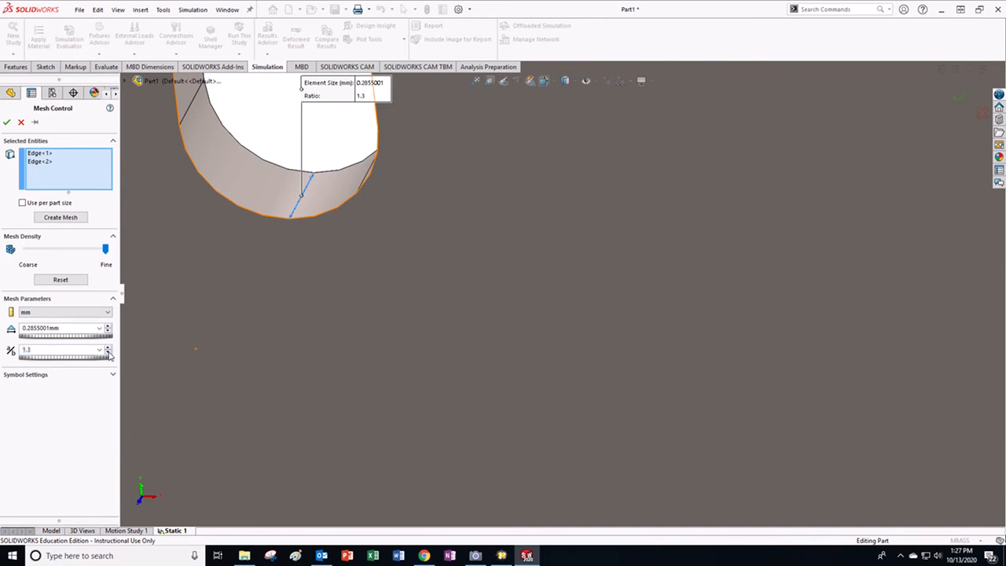
click(7, 123)
Step: Remesh the plate at the finest overall density with the 1.1 ratio control and inspect the mesh around the upper notch
right_click(43, 317)
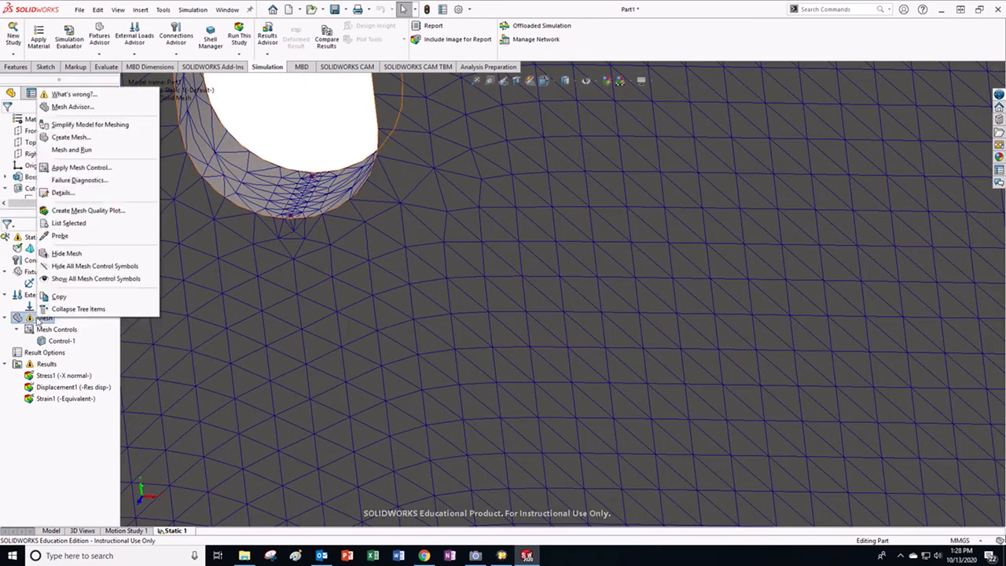
click(75, 136)
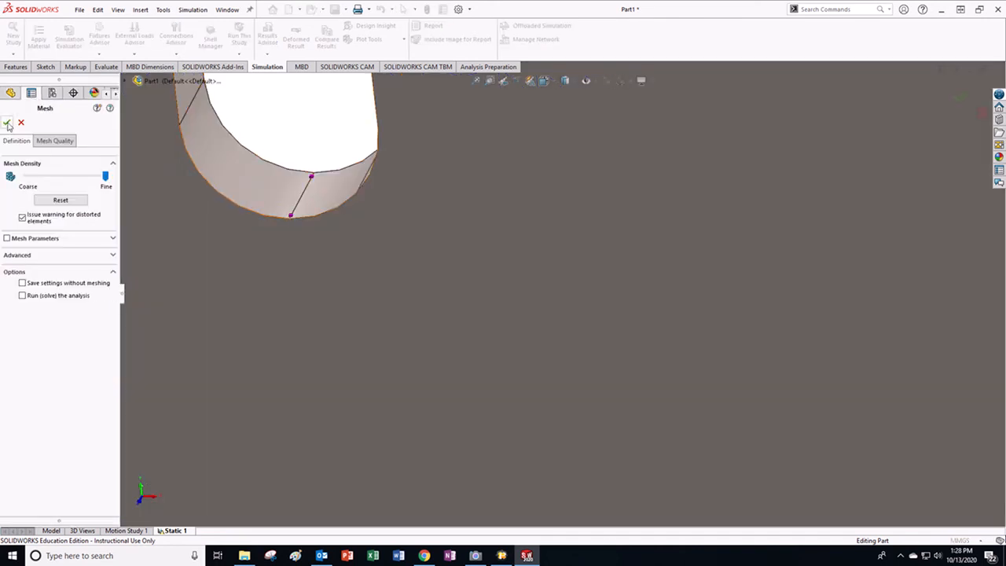
click(7, 124)
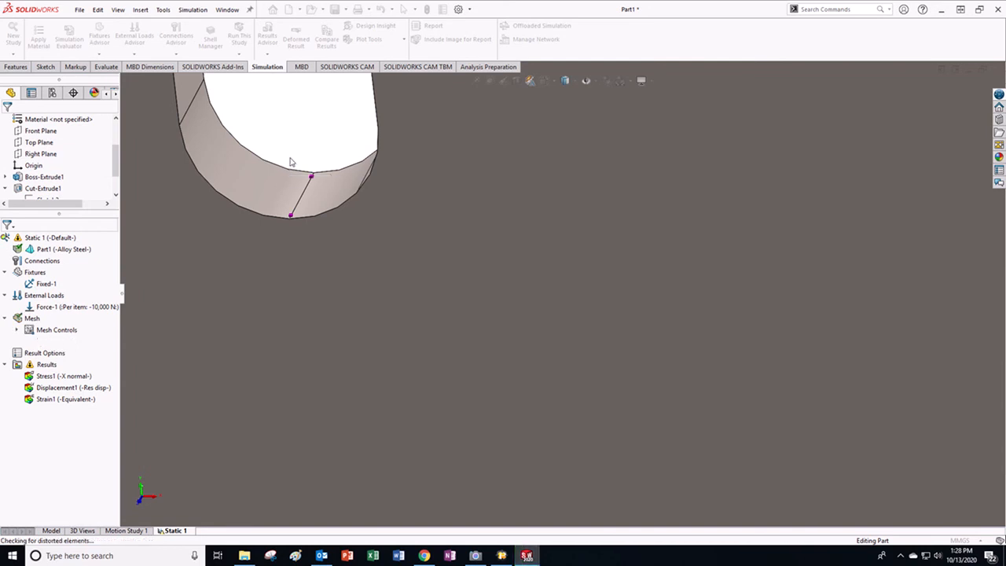
scroll(291, 227, down, 3)
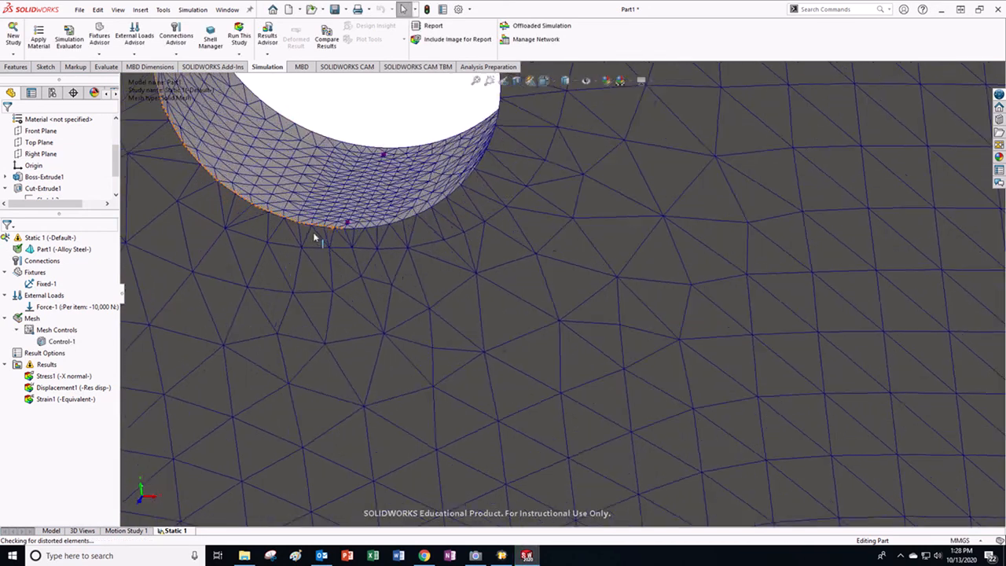
middle_drag(372, 244, 416, 271)
scroll(521, 283, up, 4)
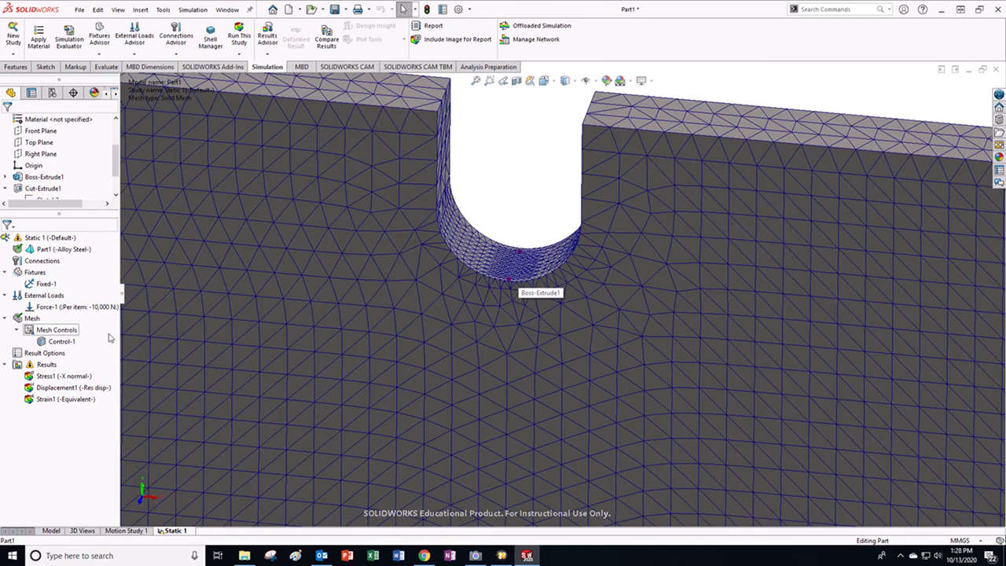
Step: Add the upper notch's two curved faces and their four front and back arc edges to the existing mesh control
click(58, 342)
right_click(58, 343)
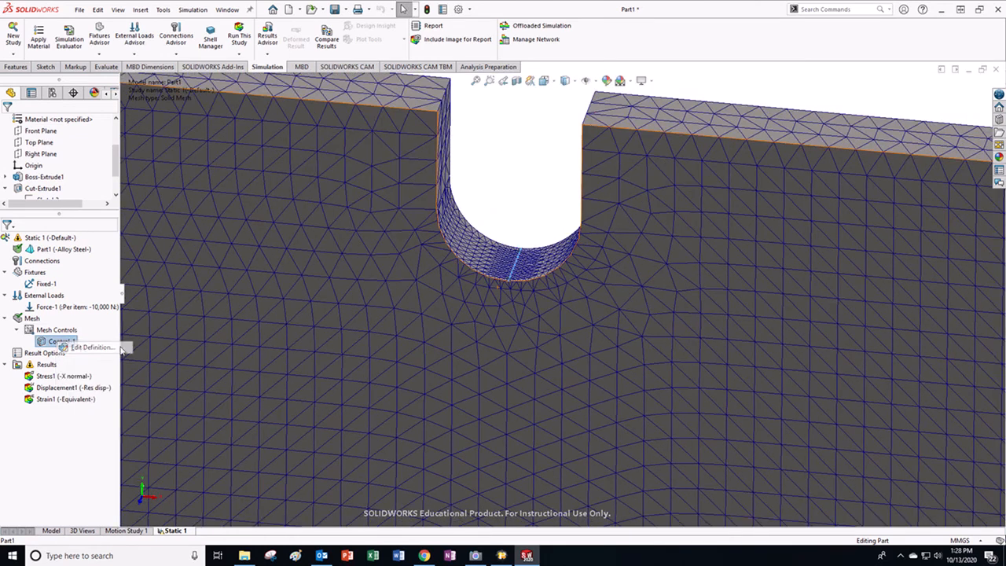
click(82, 347)
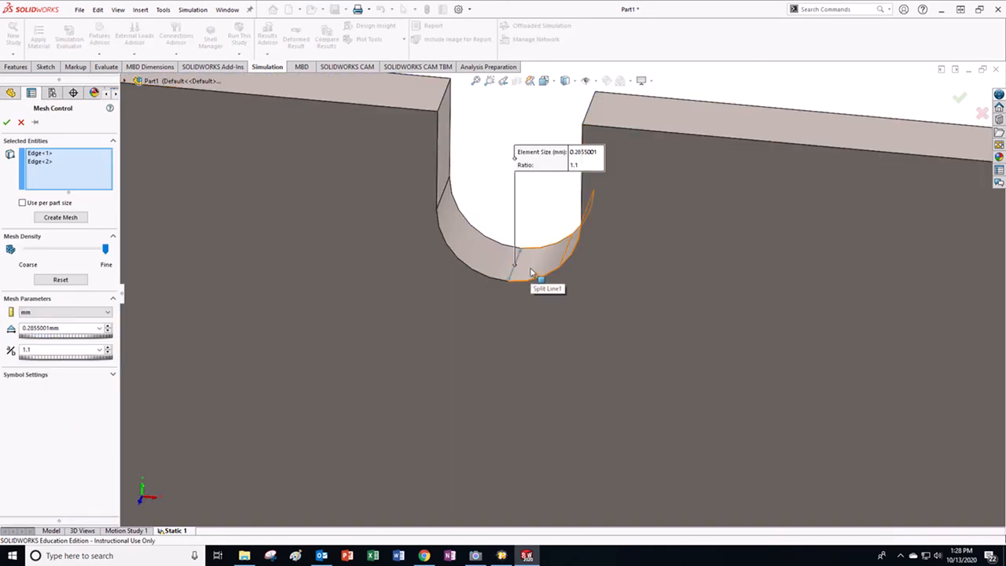
click(531, 272)
click(494, 265)
click(518, 288)
click(512, 266)
click(515, 253)
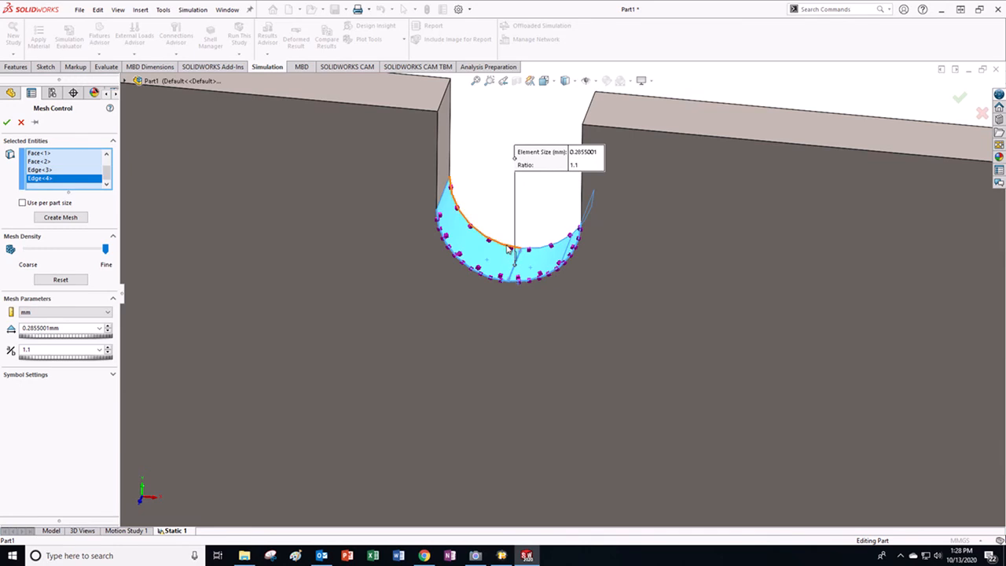
click(530, 250)
Step: Add the lower notch's two curved faces and four arc edges to the mesh control and accept it
scroll(532, 292, up, 6)
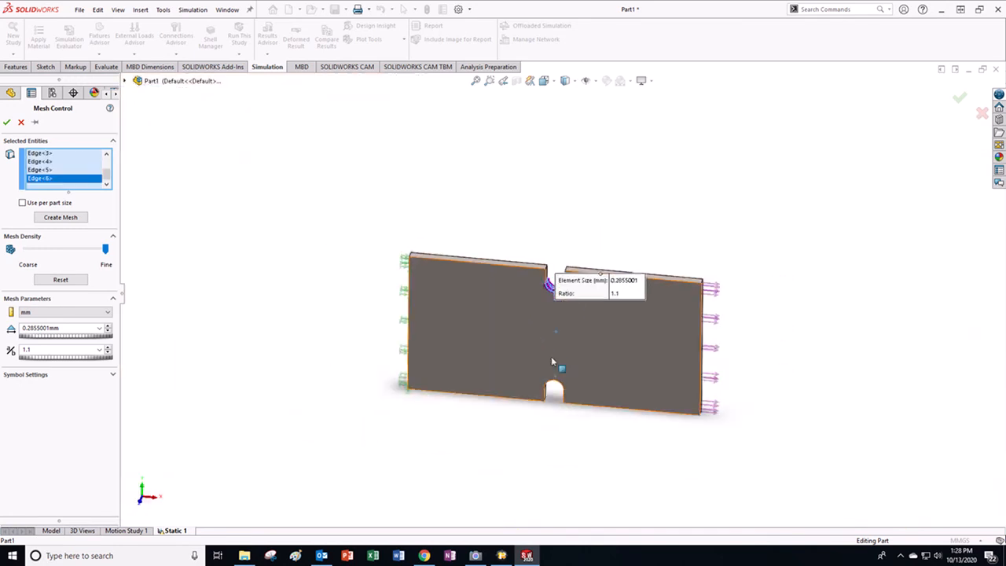
scroll(560, 330, down, 8)
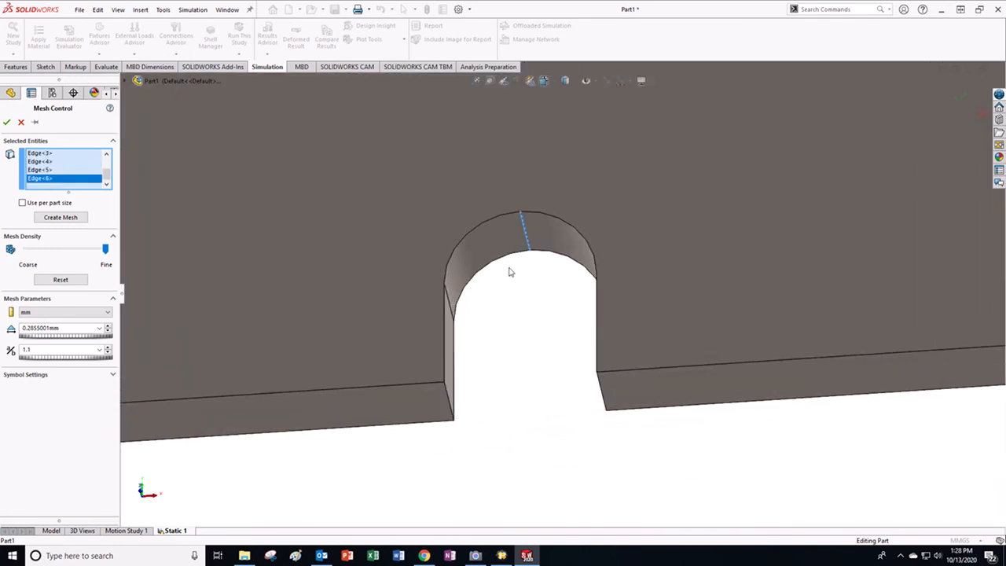
click(499, 239)
click(556, 242)
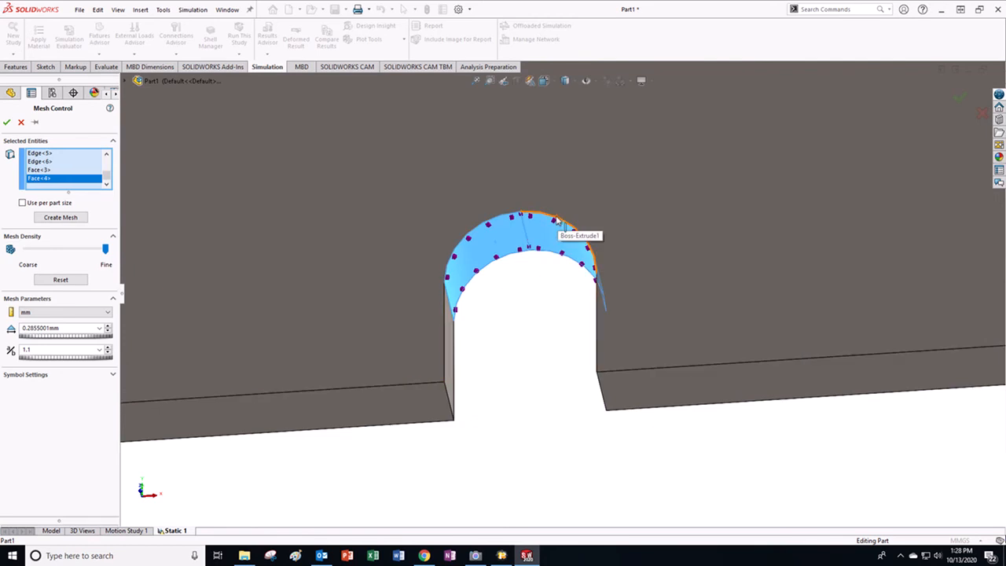
click(507, 219)
click(514, 253)
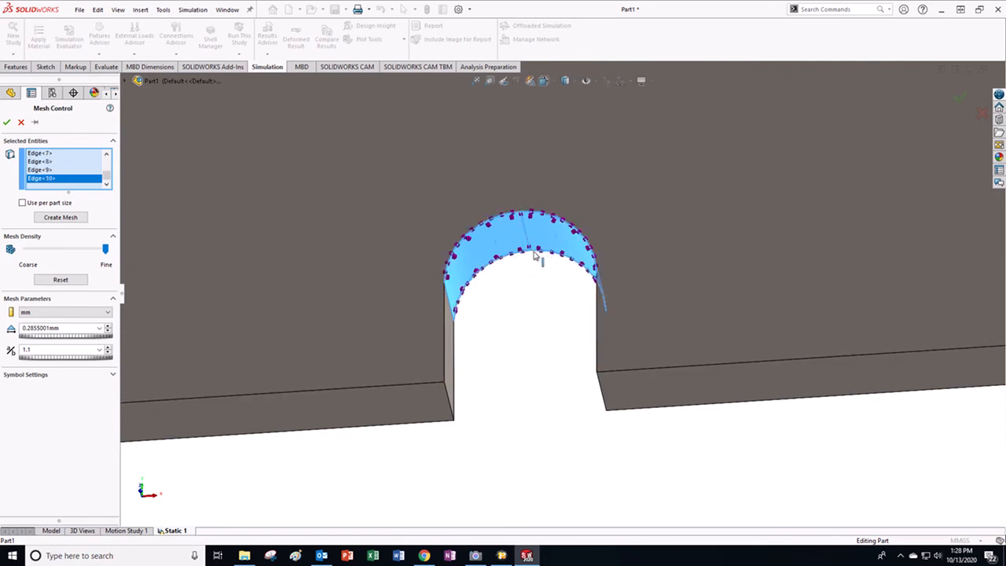
scroll(519, 312, up, 10)
middle_drag(550, 260, 456, 259)
scroll(273, 335, down, 8)
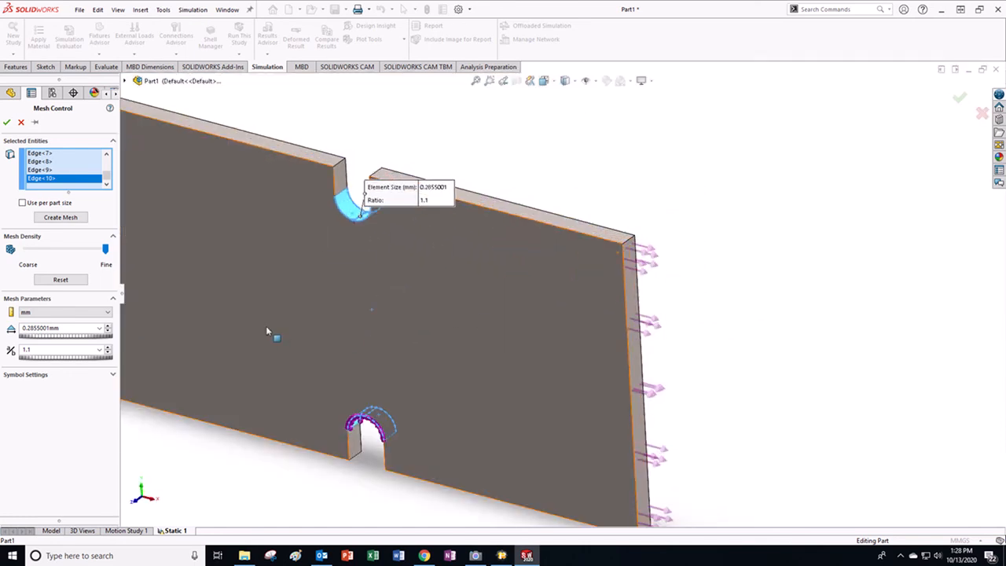
scroll(287, 339, up, 3)
scroll(302, 315, down, 3)
click(7, 122)
Step: Remesh the plate at the finest overall density with the expanded notch mesh control and inspect the refinement around both notches
right_click(44, 323)
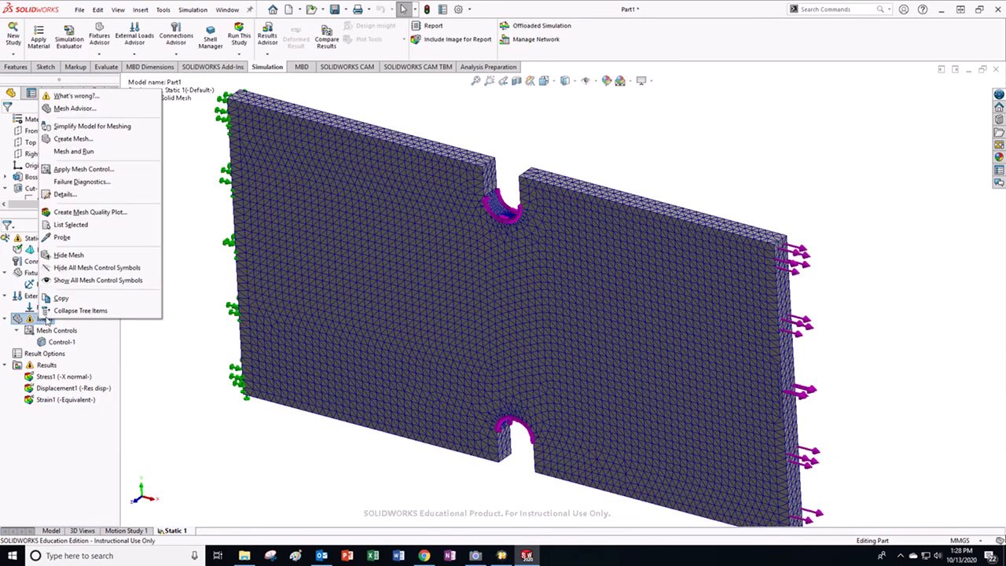
click(72, 139)
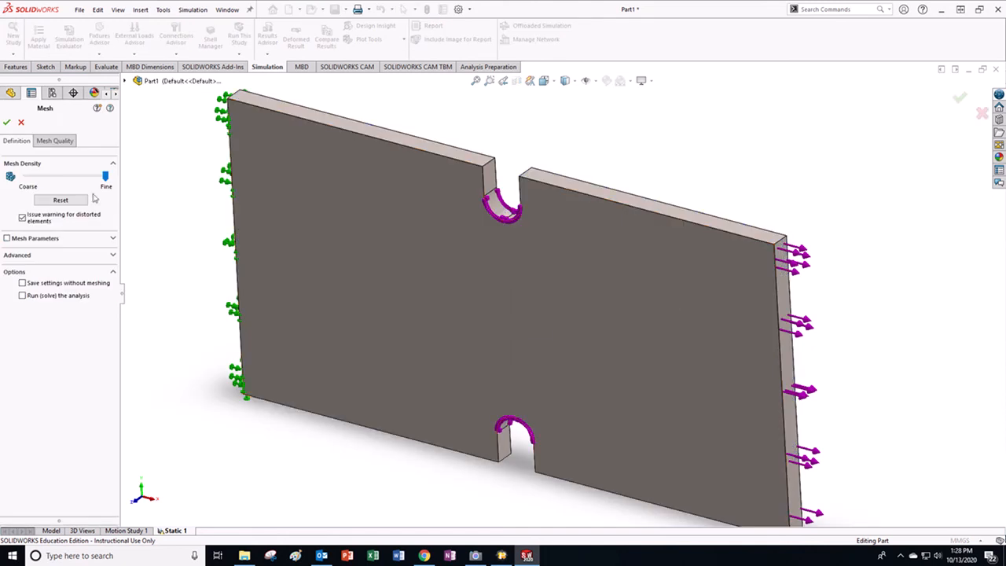
click(7, 123)
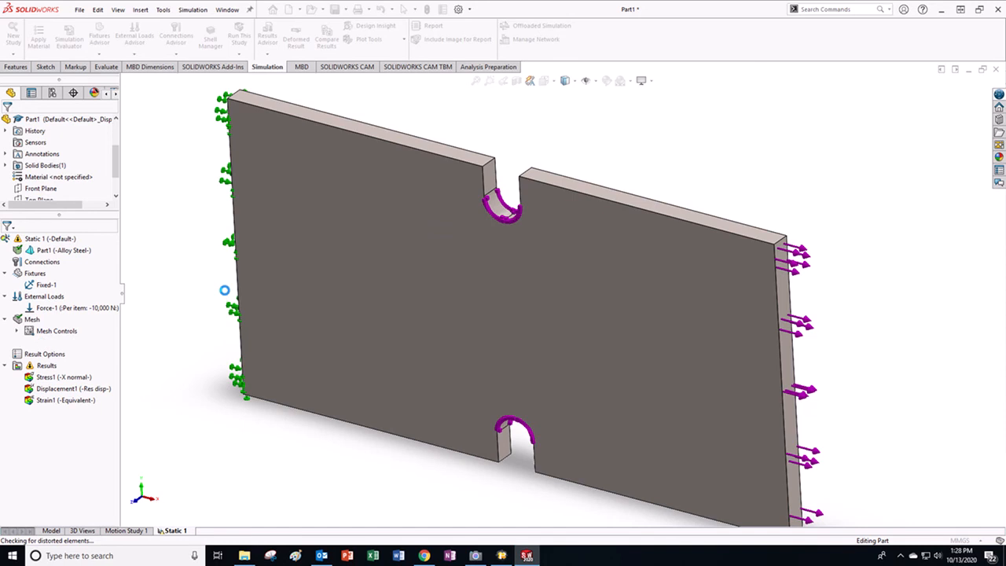
scroll(530, 231, down, 5)
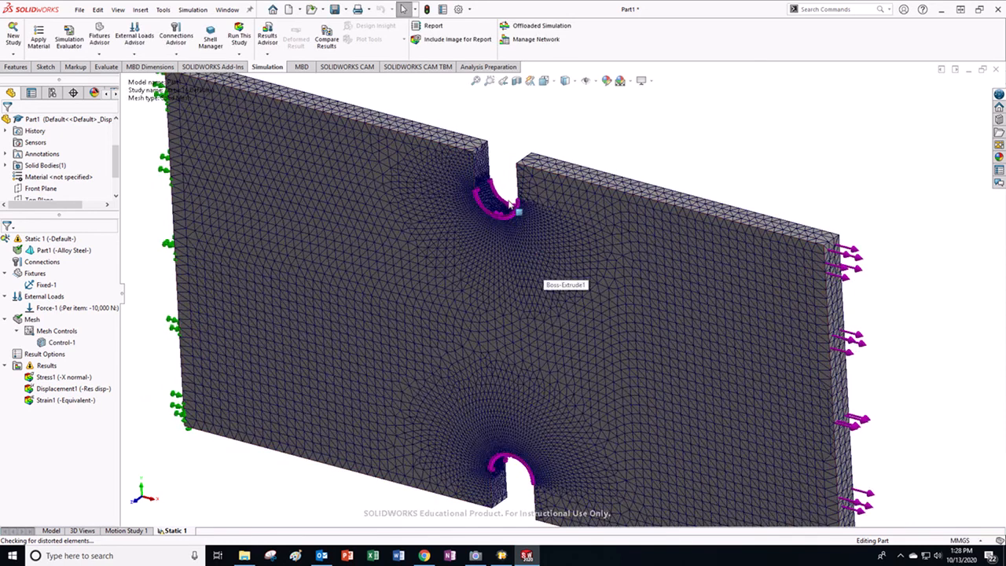
scroll(525, 315, down, 3)
middle_drag(522, 334, 595, 310)
key(ctrl+7)
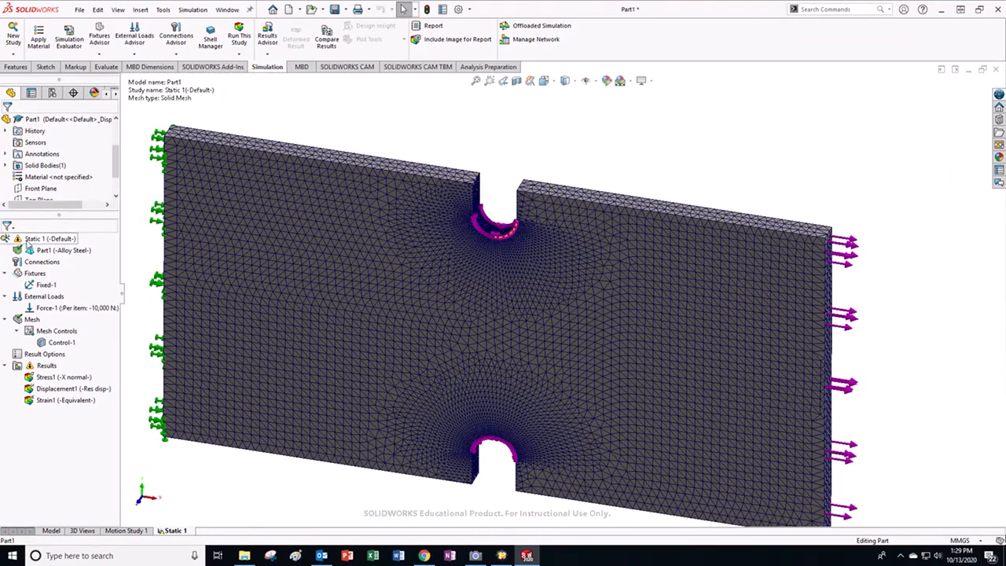
Step: Run the Static 1 study, expanding the solver details and requesting the convergence plot while it solves
right_click(50, 238)
click(47, 265)
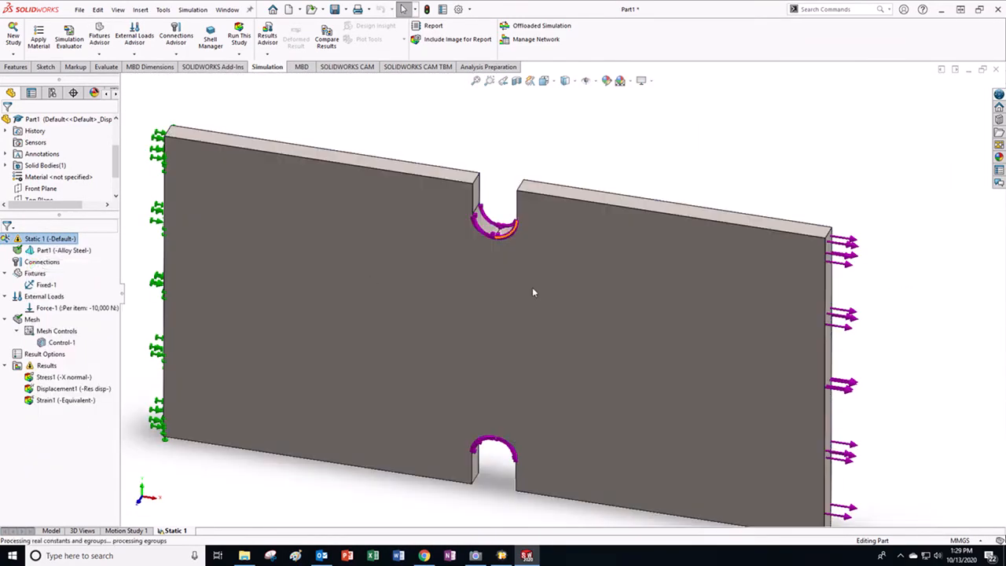
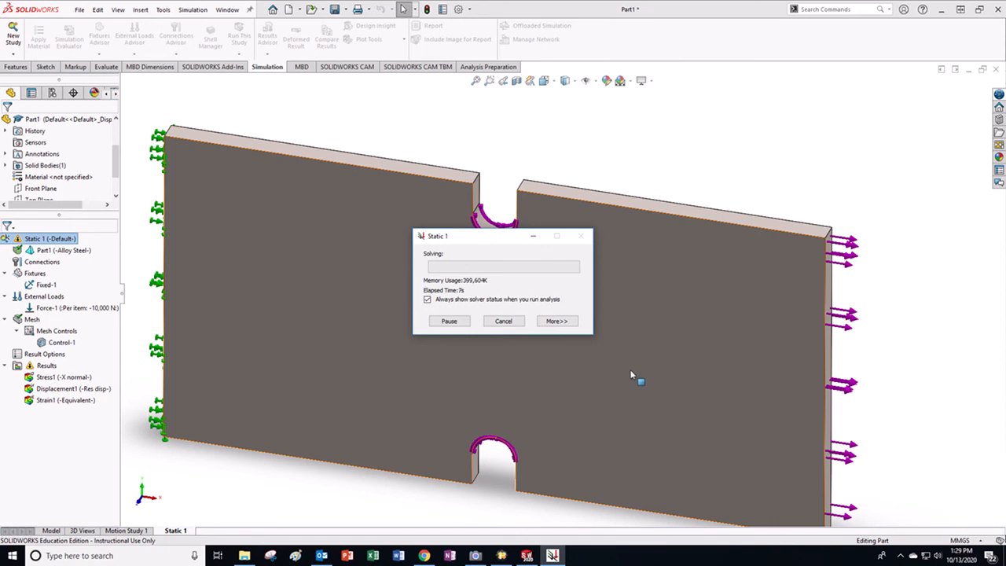
click(555, 320)
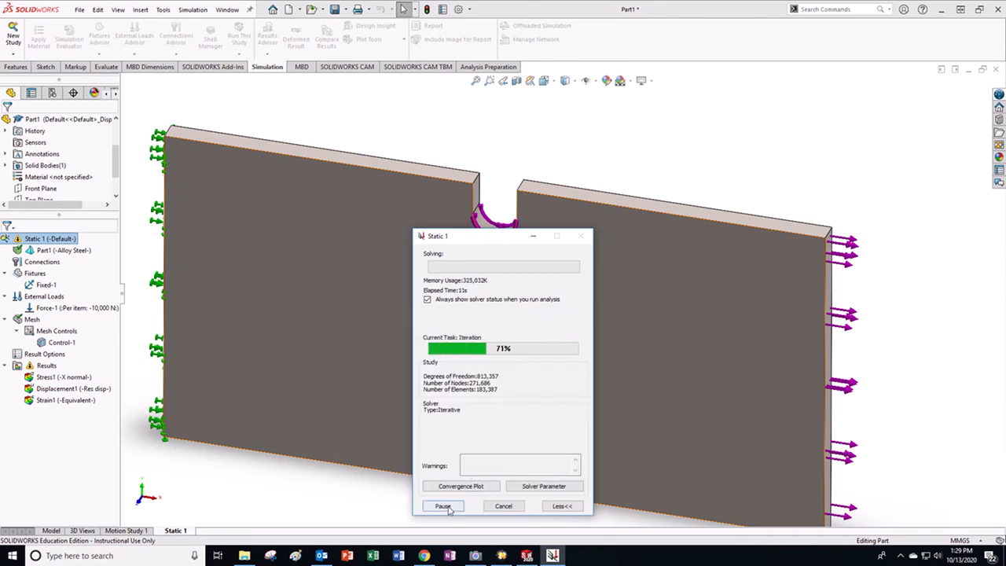
click(467, 484)
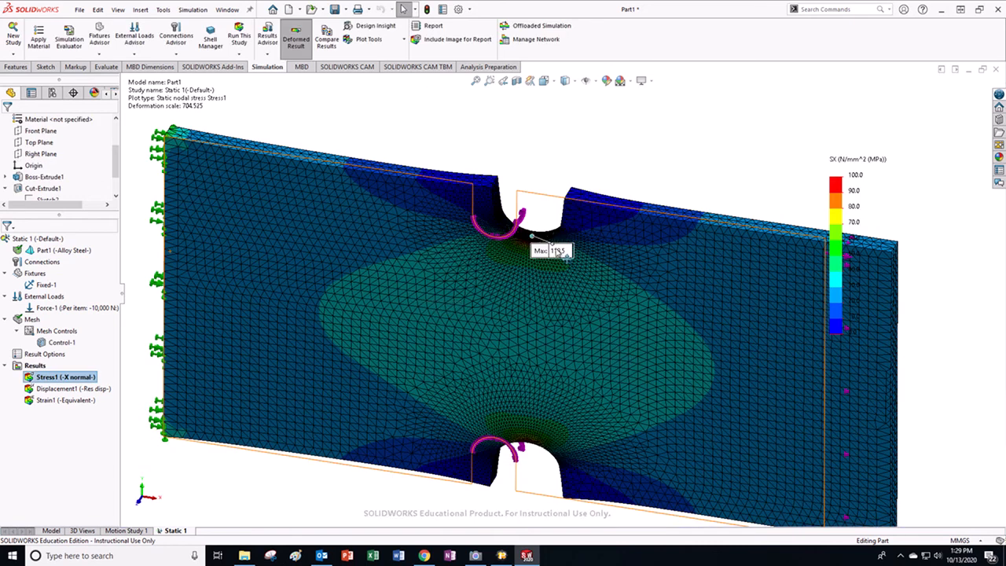
Step: Move the maximum stress label clear of the upper notch and examine the X normal stress at the notch root
drag(558, 251, 564, 153)
scroll(564, 149, down, 5)
middle_drag(534, 263, 550, 275)
scroll(550, 275, down, 3)
scroll(552, 276, up, 3)
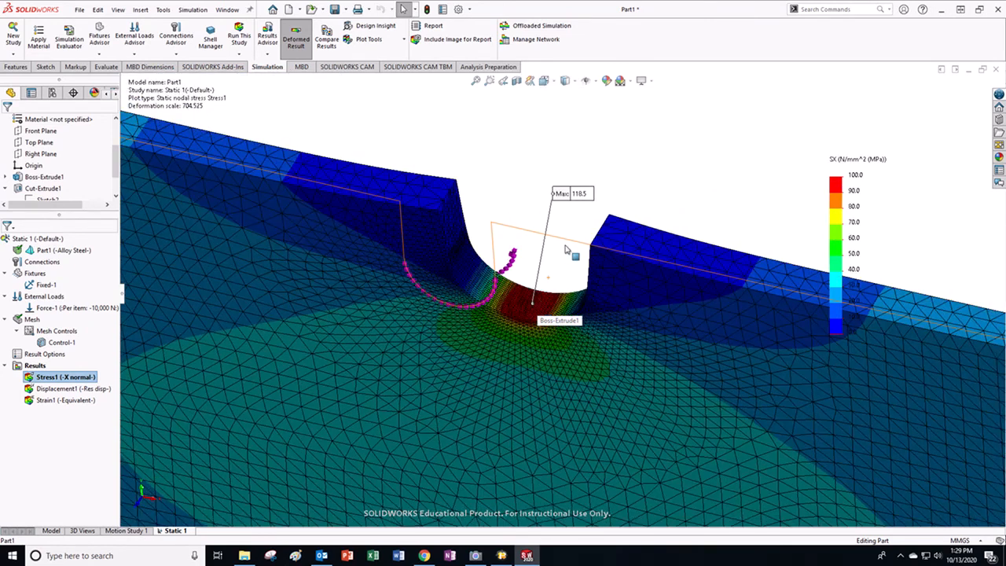
scroll(554, 275, down, 3)
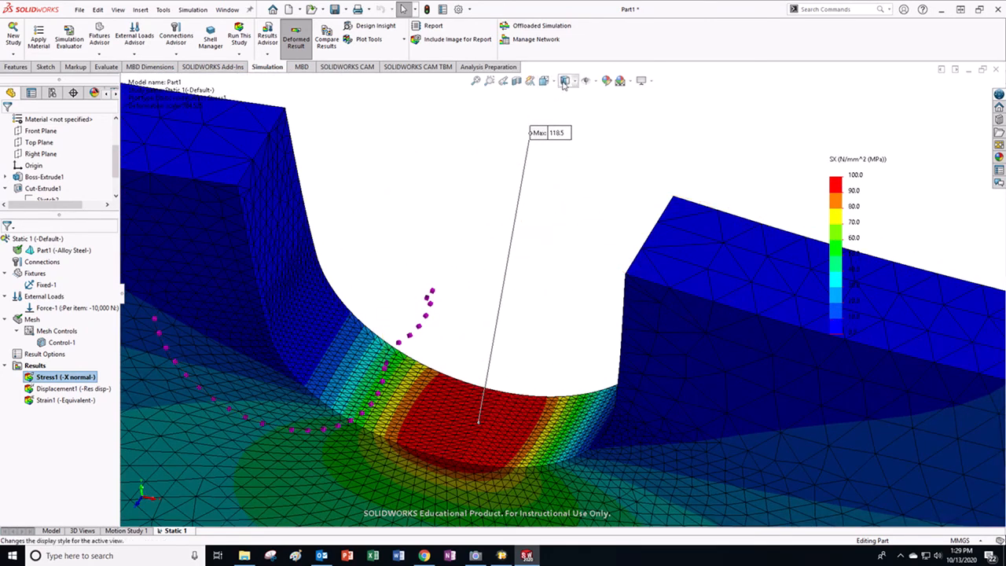
Step: List the X normal stress along the upper notch's split edge, plot it against parametric distance, and close the graph and probe results
click(381, 43)
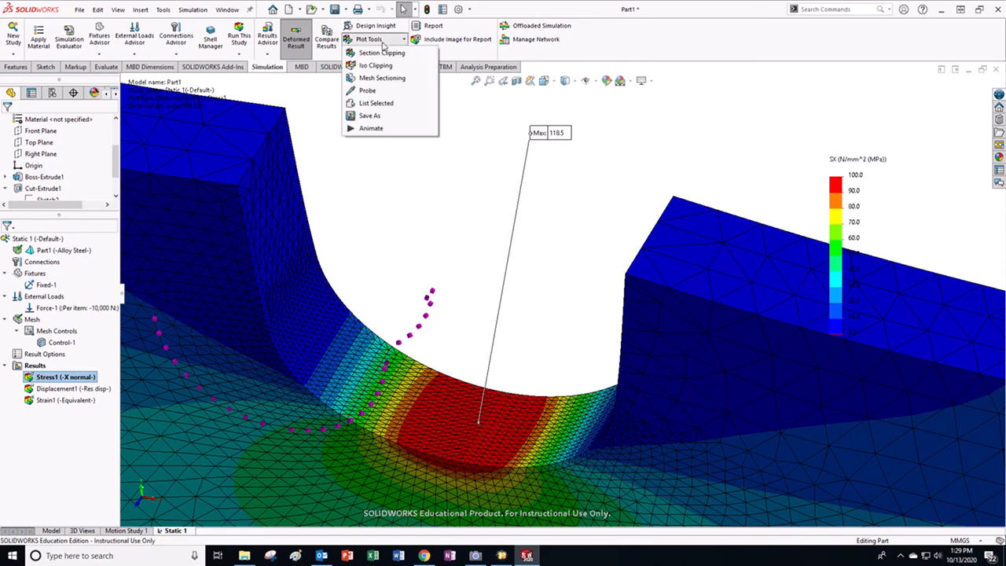
click(367, 103)
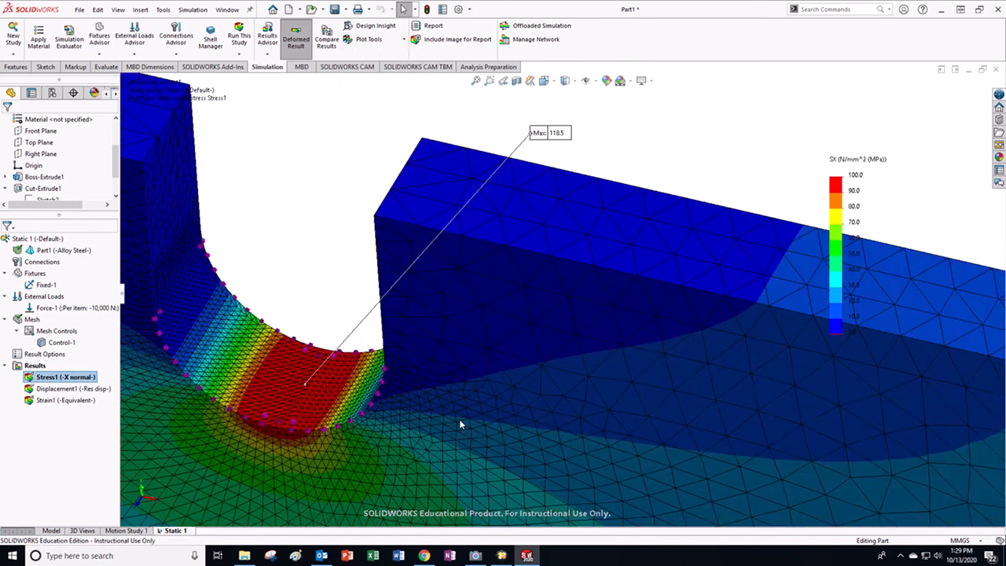
click(296, 393)
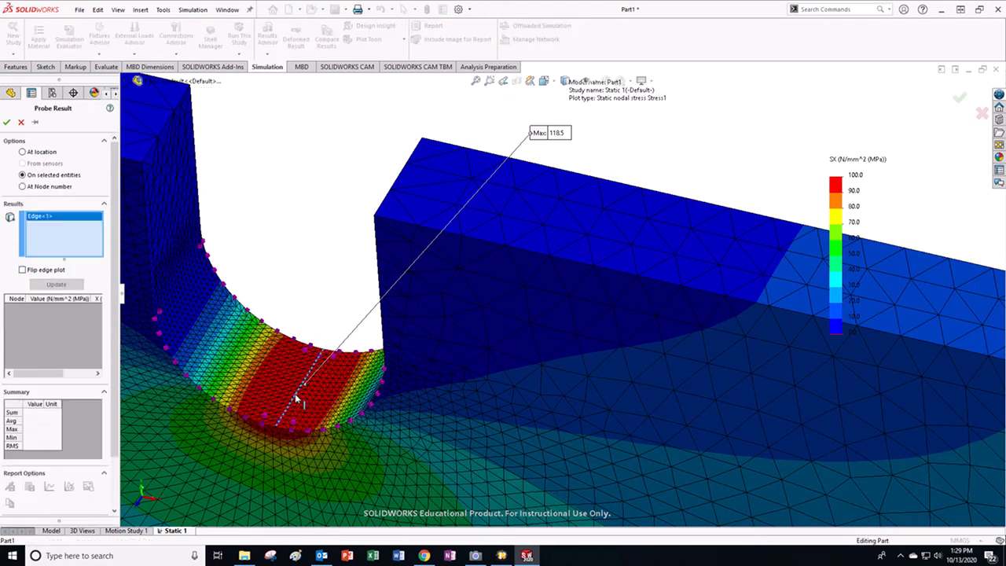
click(69, 287)
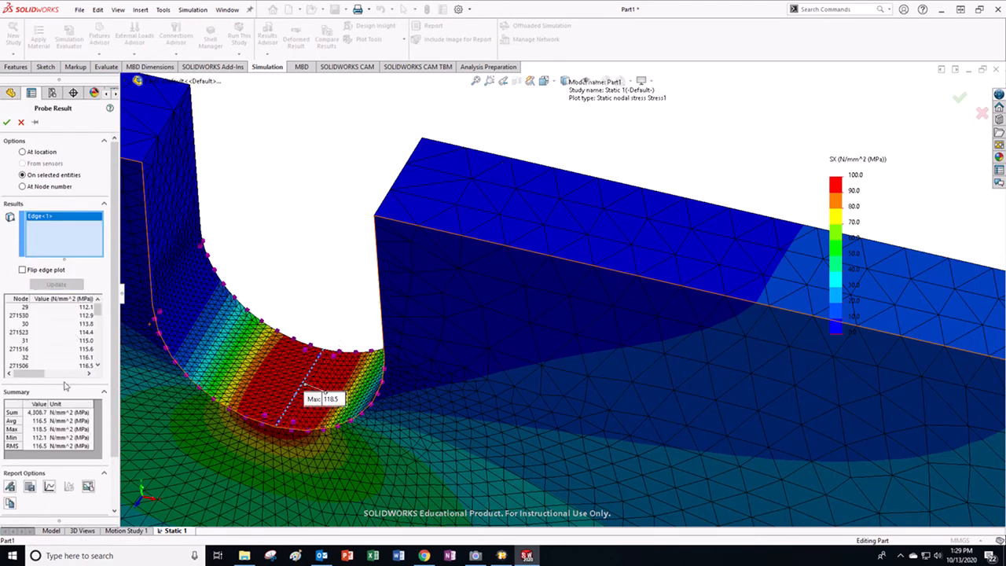
click(50, 486)
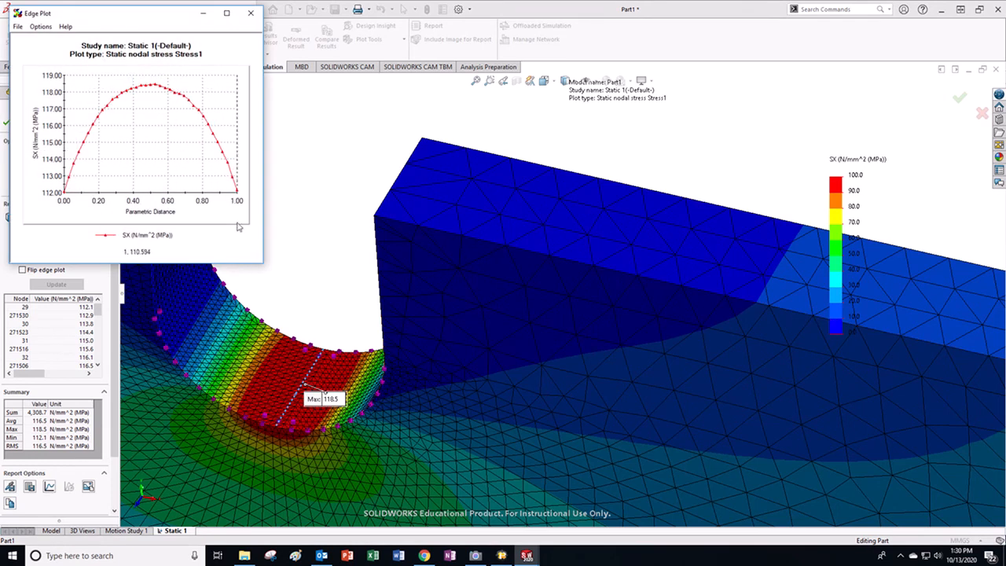
click(250, 13)
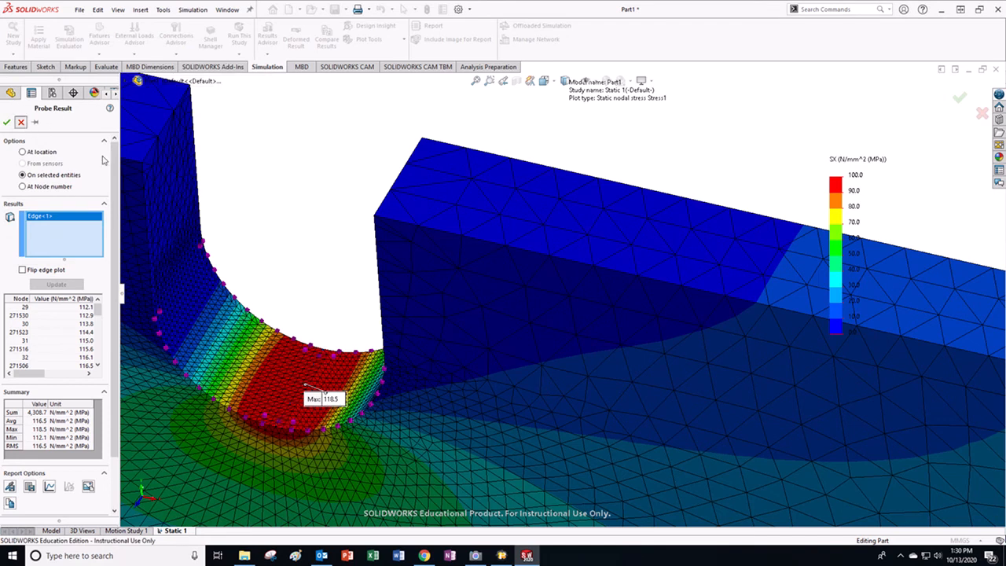
key(Escape)
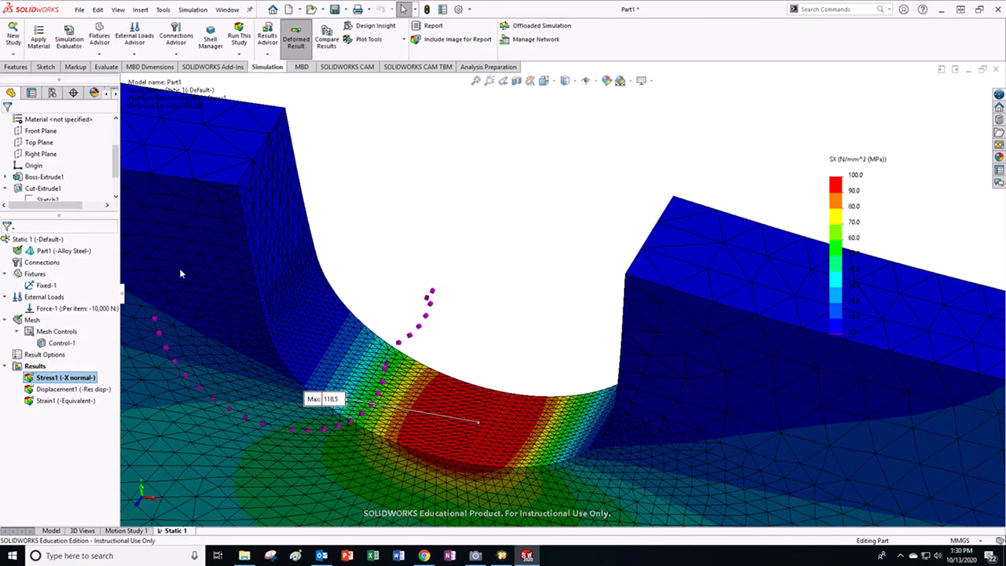
Step: Suppress the mesh control applied to the notch edges and faces in the Static 1 study
click(42, 344)
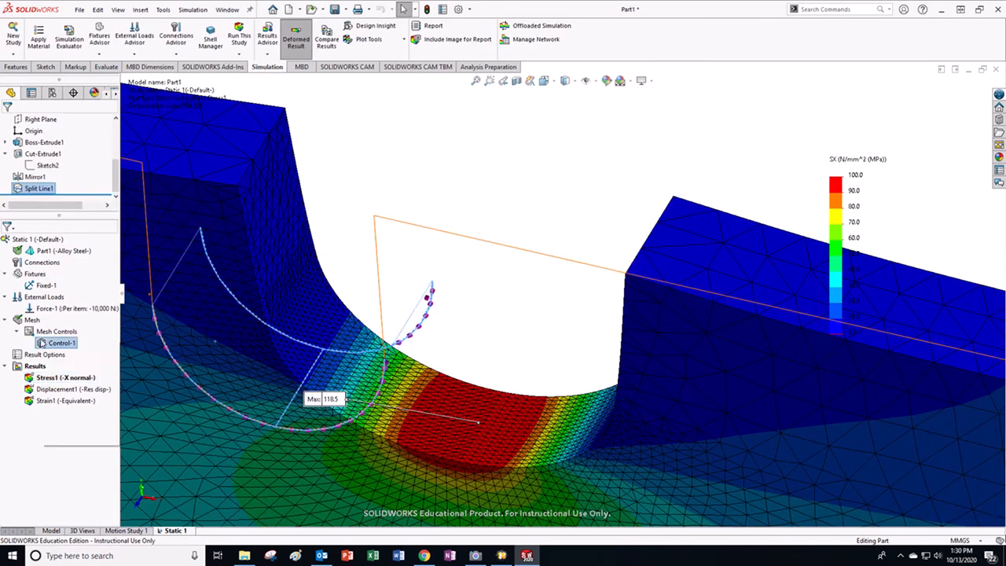
right_click(43, 343)
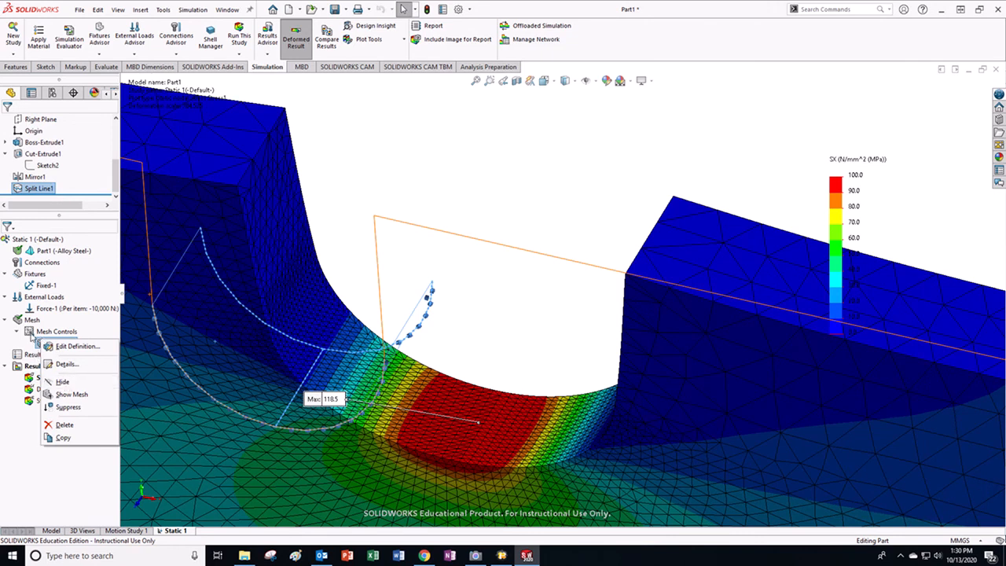
right_click(31, 333)
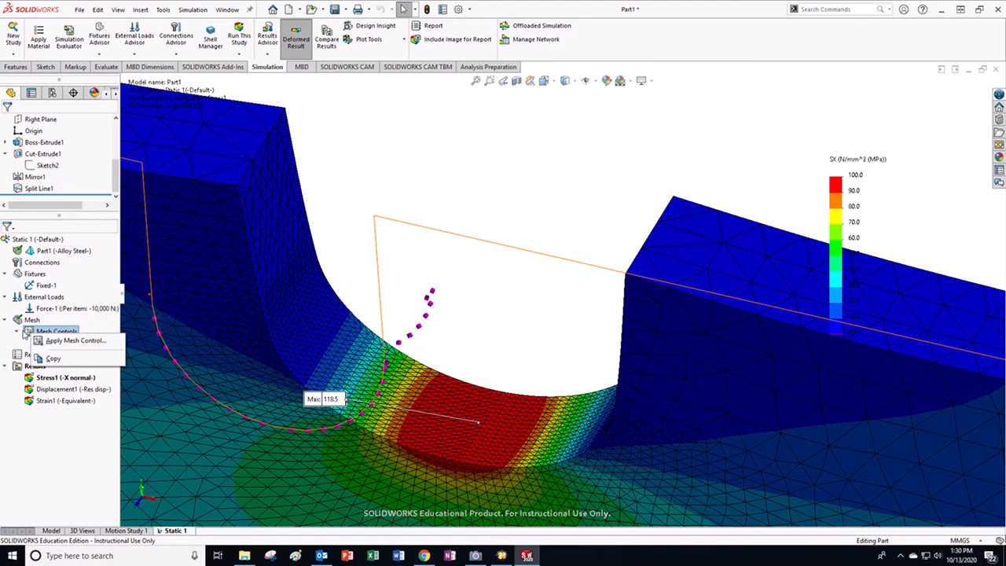
click(28, 333)
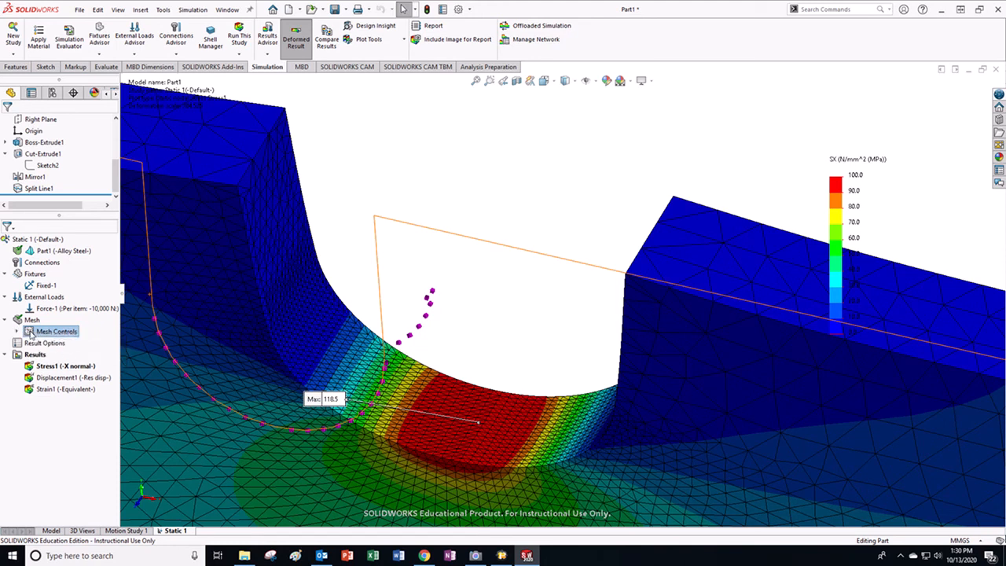
right_click(28, 332)
click(17, 331)
click(47, 343)
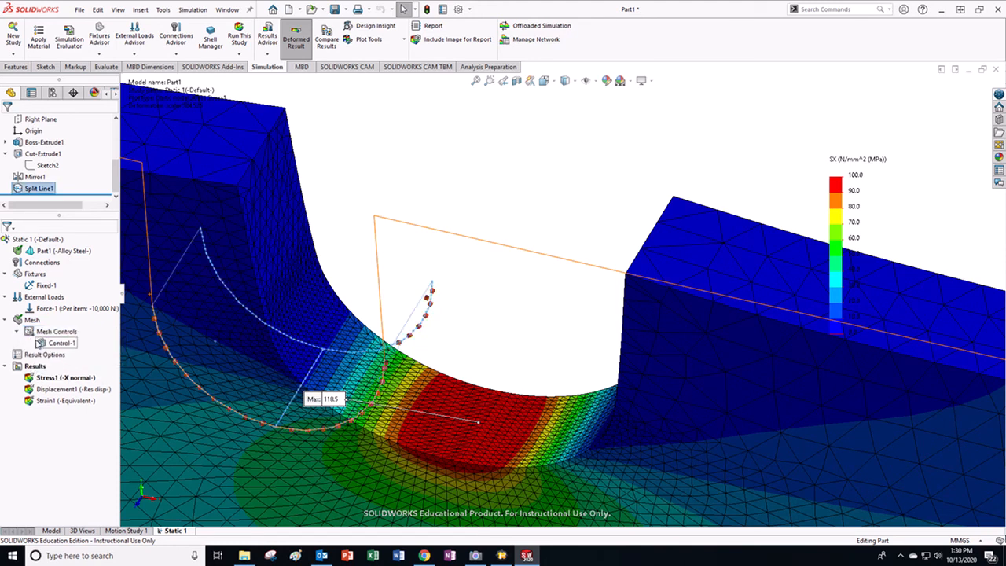
right_click(45, 345)
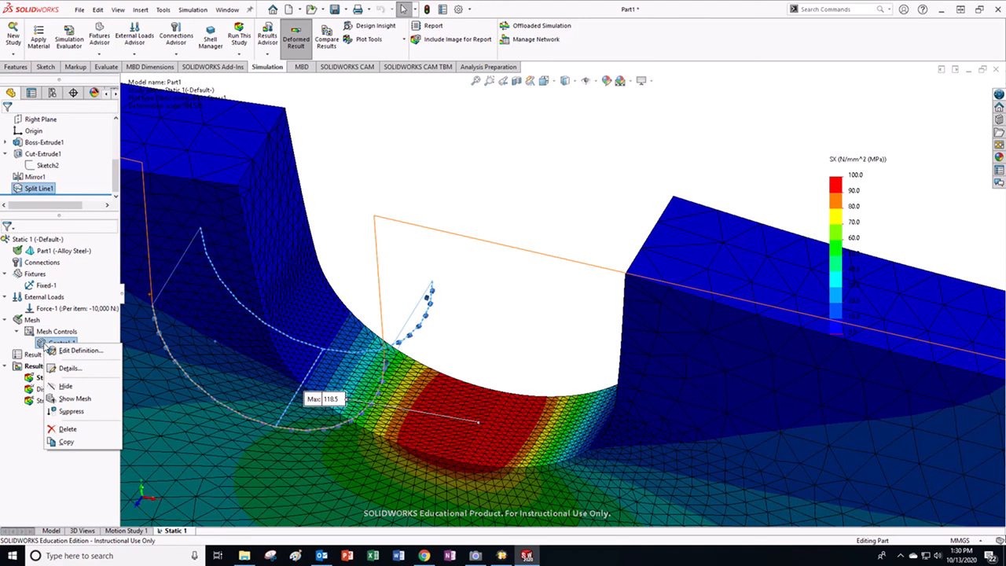
click(71, 410)
Step: Remesh the plate at the finest overall density with the mesh control suppressed, and rerun the Static 1 study
right_click(29, 322)
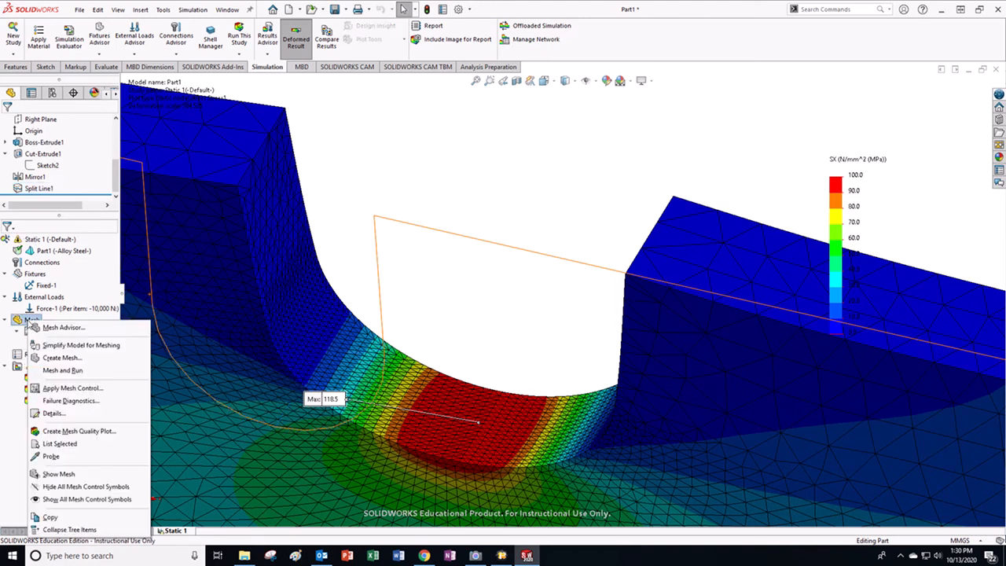
click(58, 355)
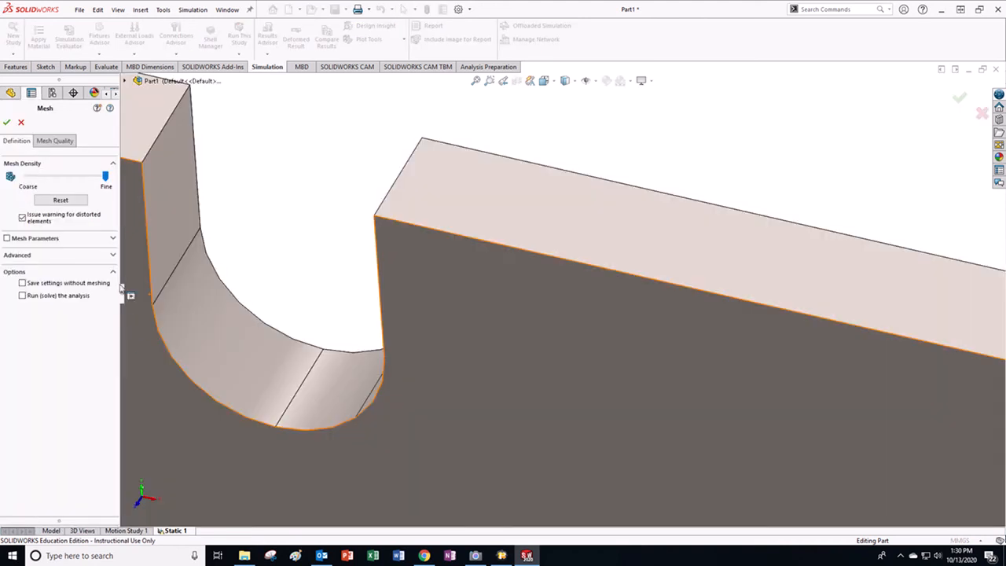
click(8, 123)
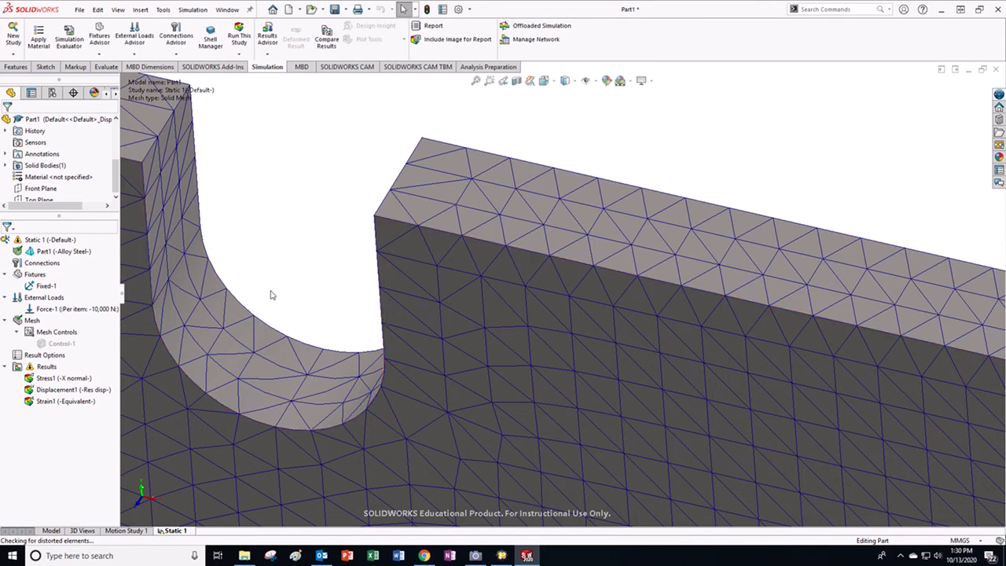
right_click(36, 239)
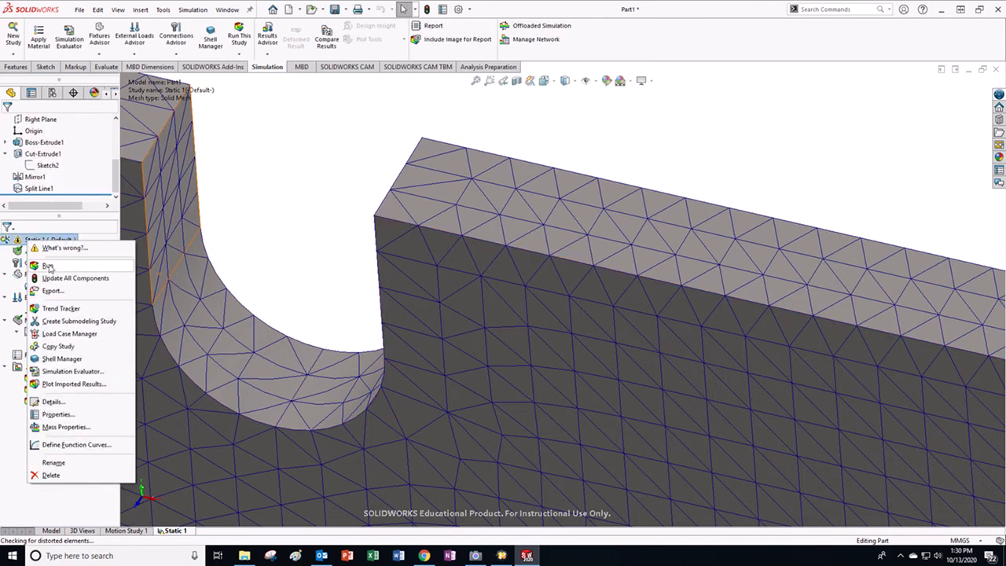
click(52, 266)
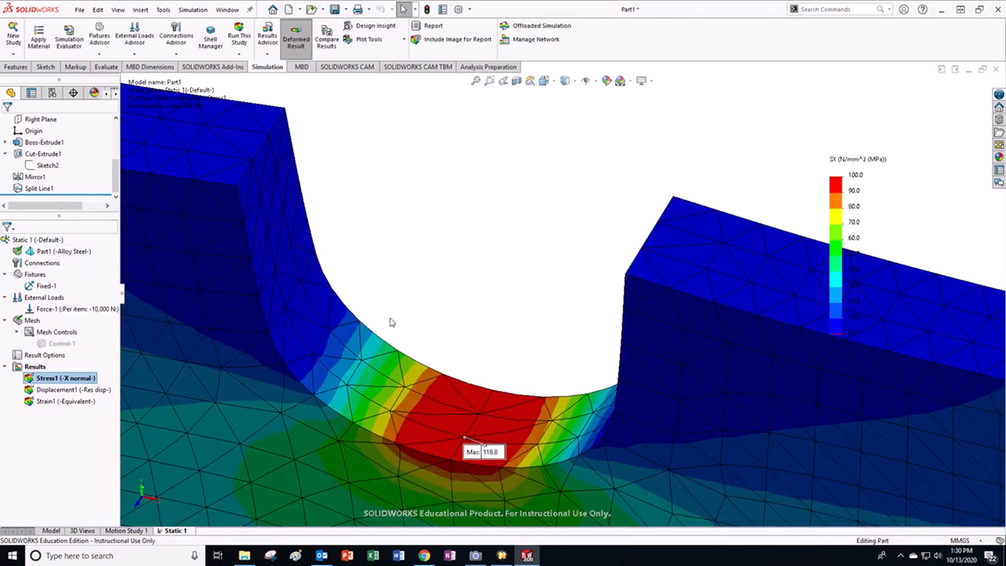
Step: Move the maximum stress label off the upper notch root and examine the X normal stress contours on the uncontrolled mesh
scroll(459, 338, down, 3)
scroll(458, 338, down, 2)
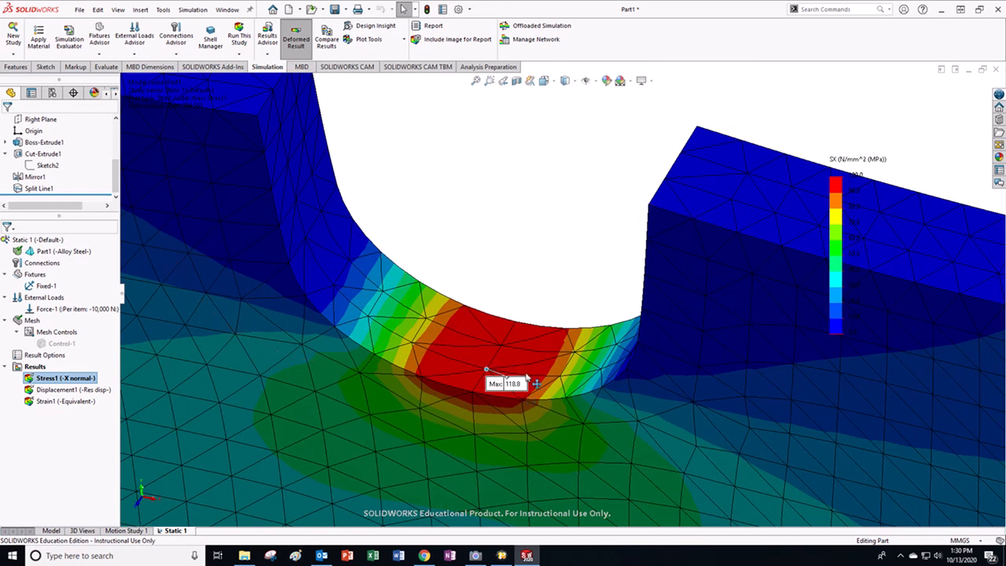
drag(509, 384, 578, 293)
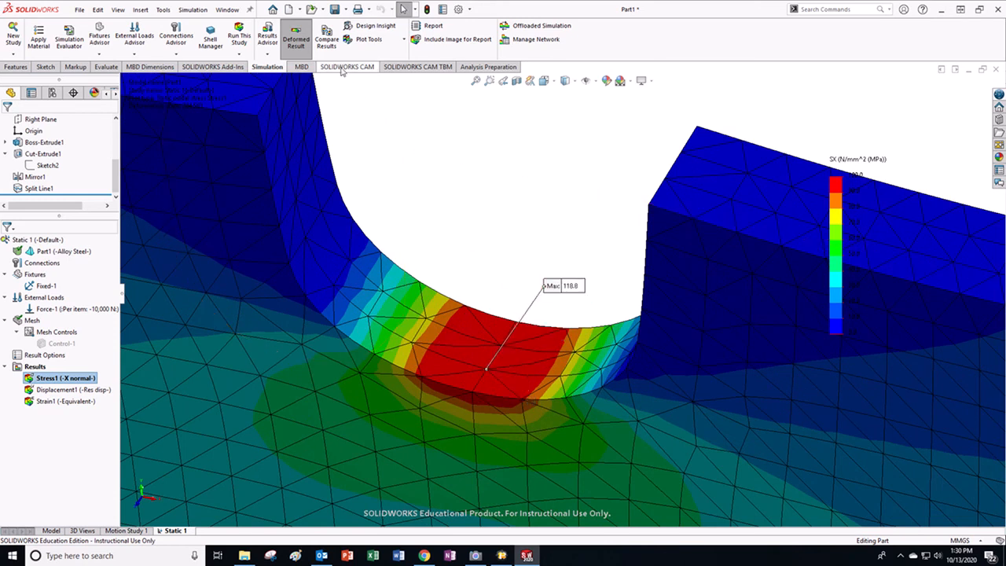
Step: List the X normal stress along the upper notch's split edge on the uncontrolled mesh, graph it against parametric distance, and close the graph and probe
click(370, 41)
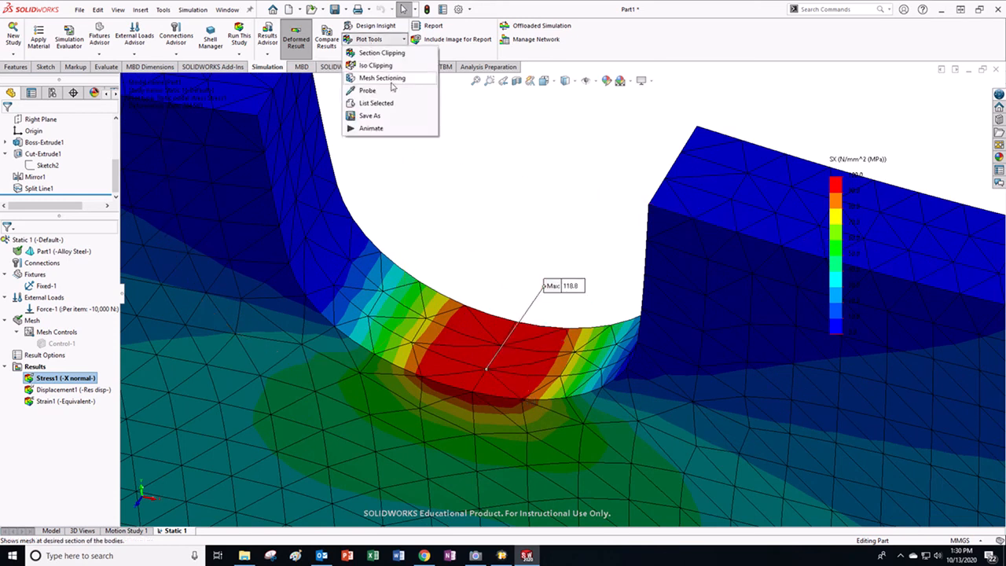
click(383, 103)
middle_drag(509, 331, 440, 337)
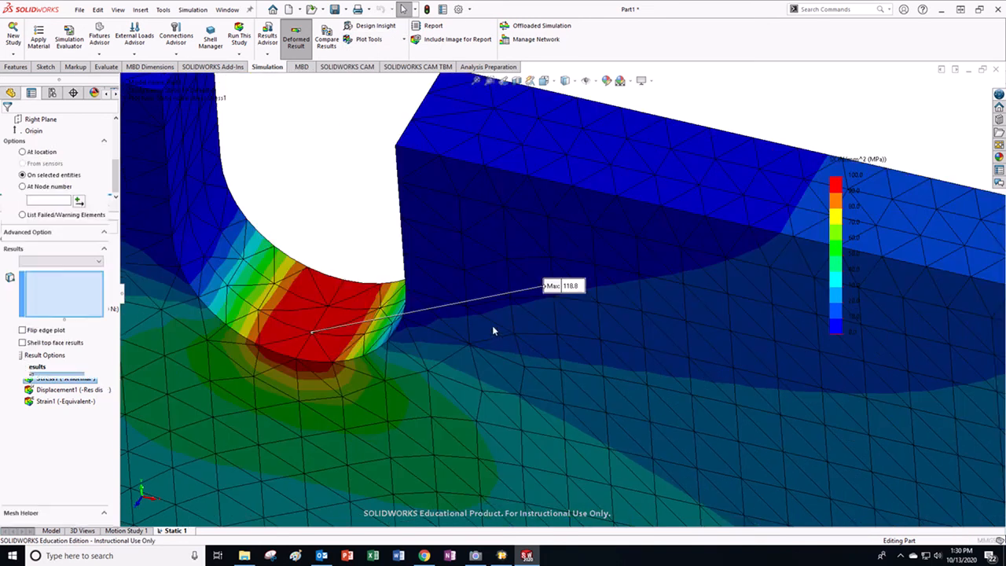
click(318, 327)
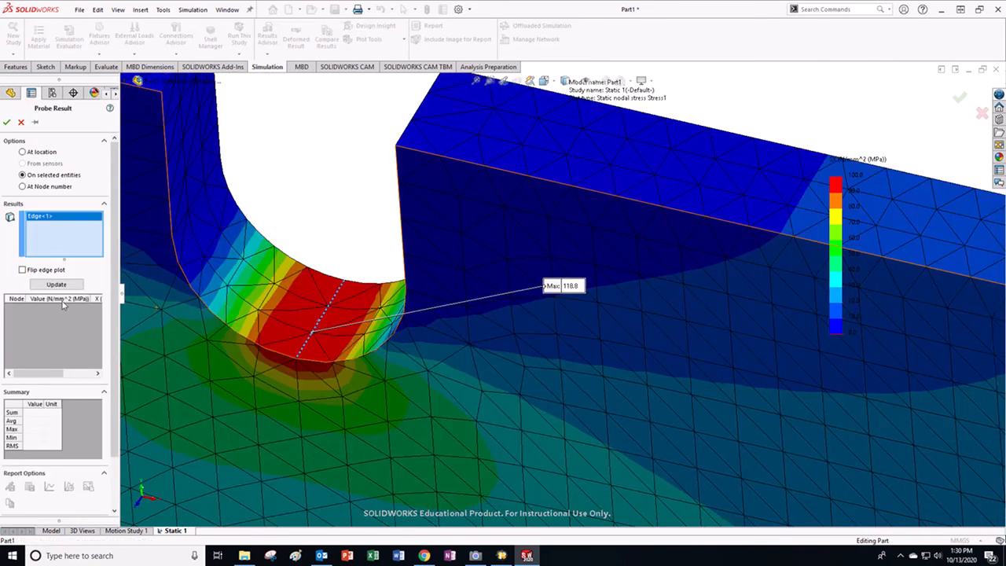
click(56, 284)
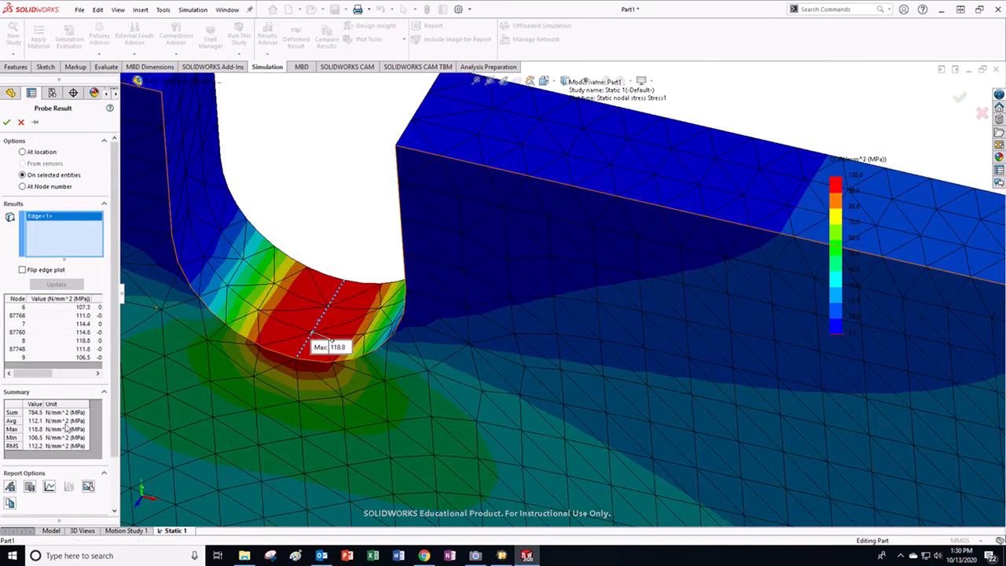
click(50, 486)
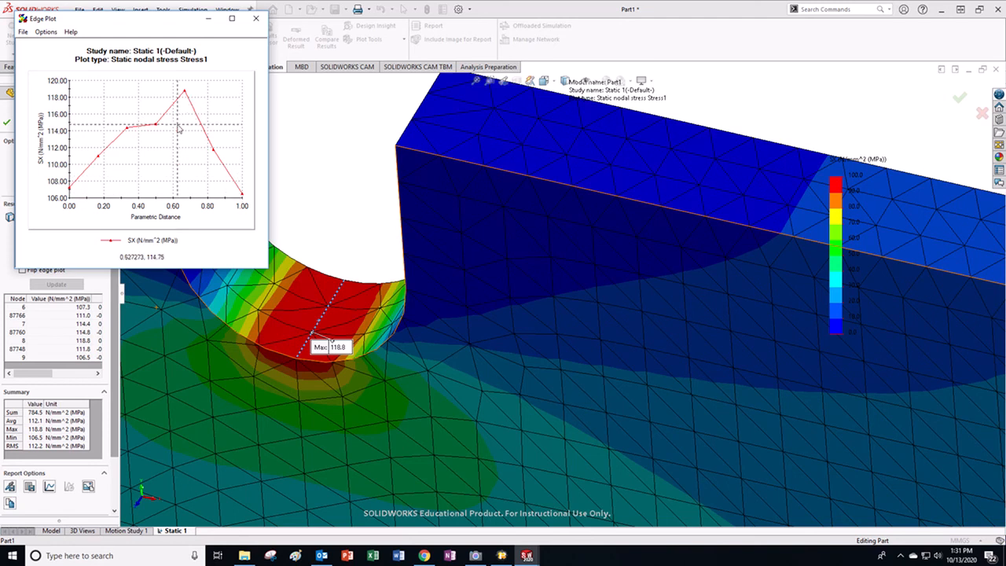
click(255, 17)
key(f)
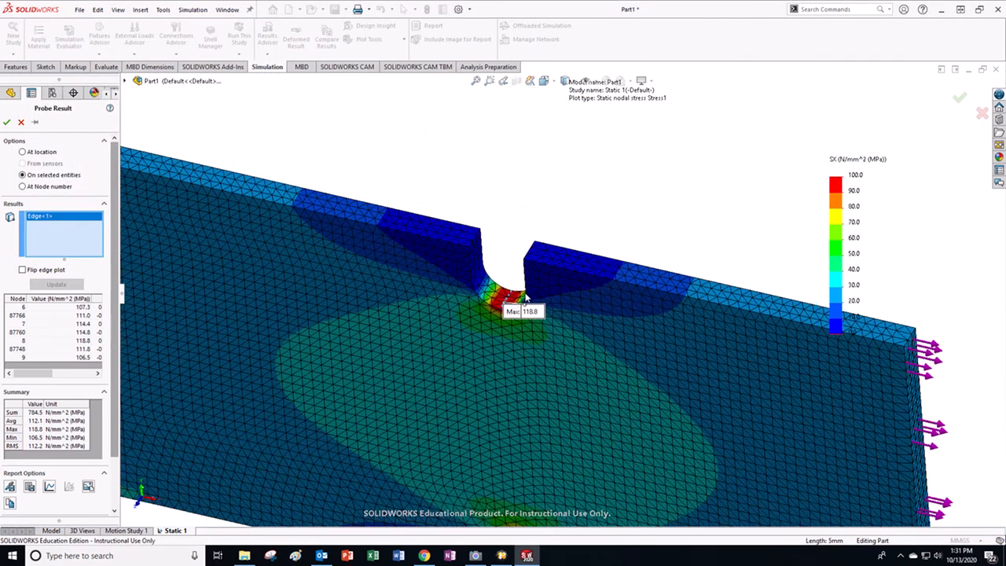
key(Left)
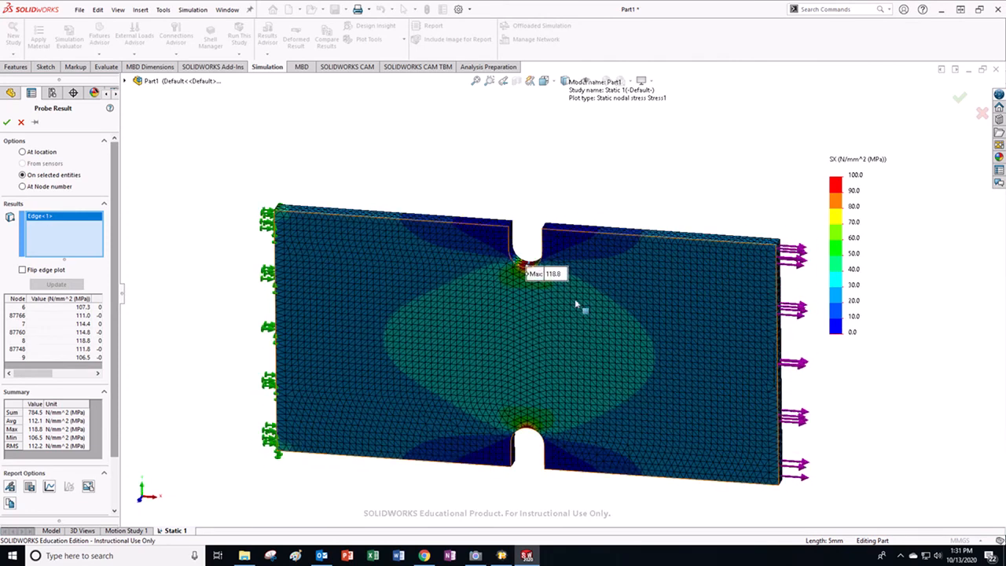
drag(555, 276, 507, 191)
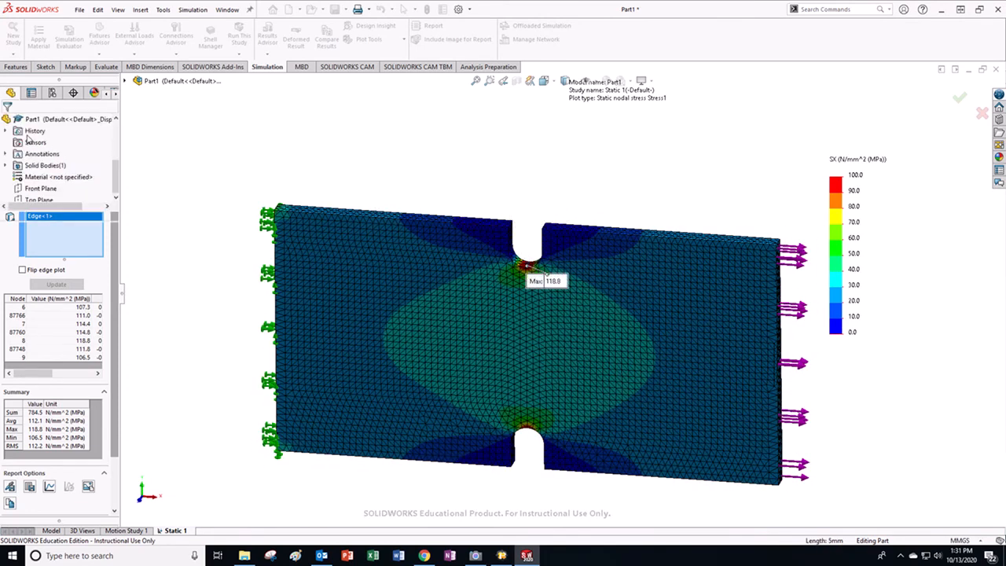
click(7, 122)
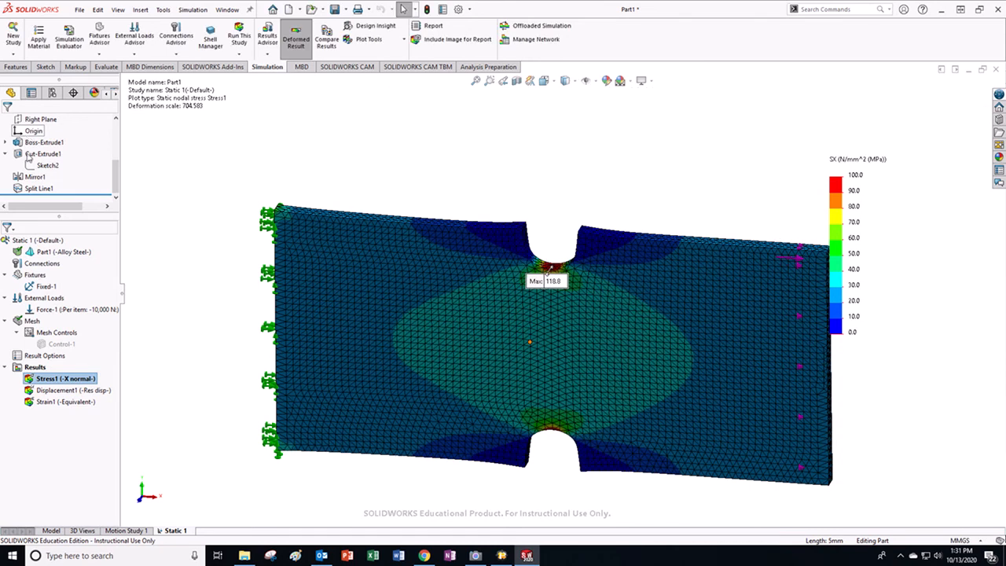
Step: Set the boundary option of the X normal stress plot to Model
right_click(50, 382)
click(88, 167)
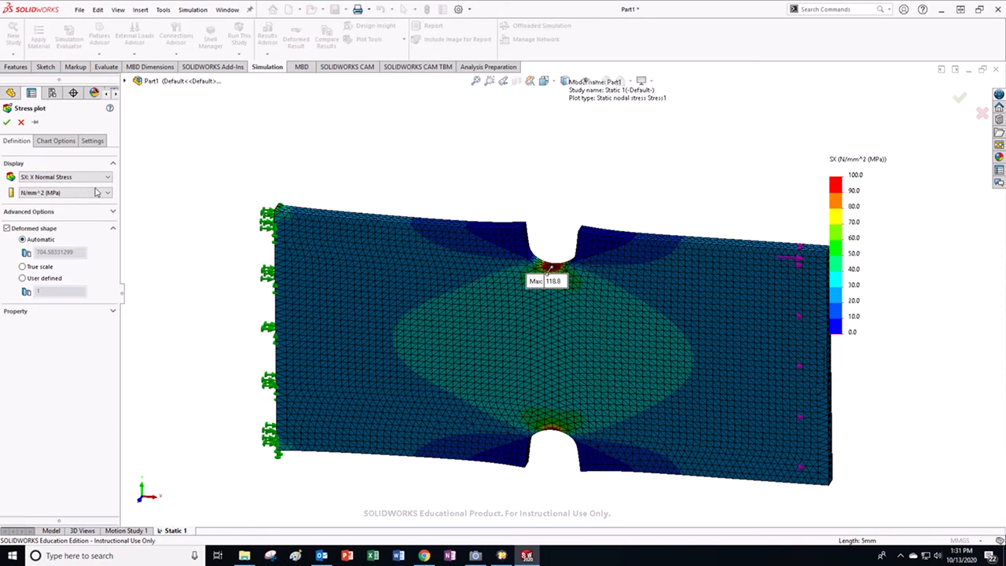
click(92, 141)
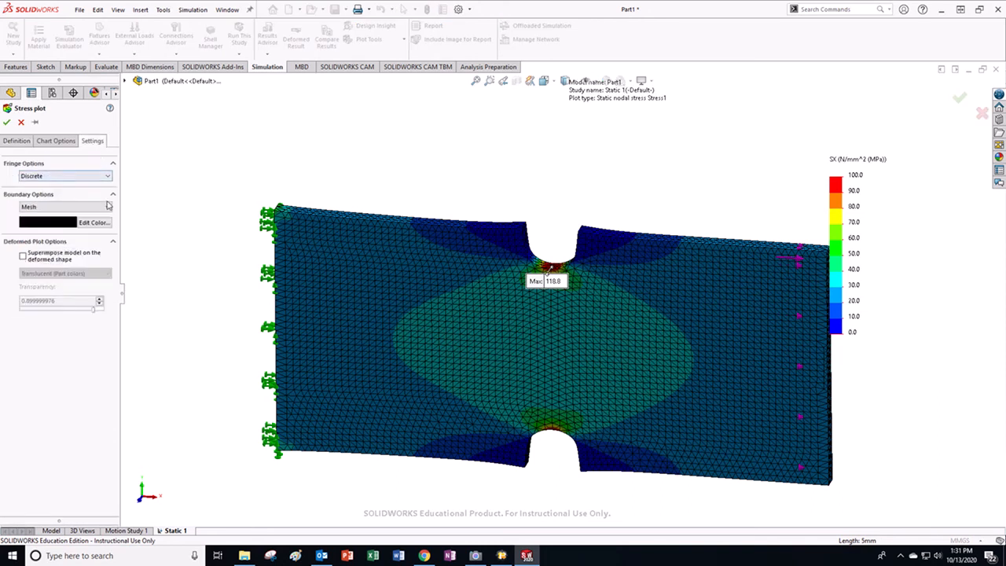
click(108, 207)
click(81, 224)
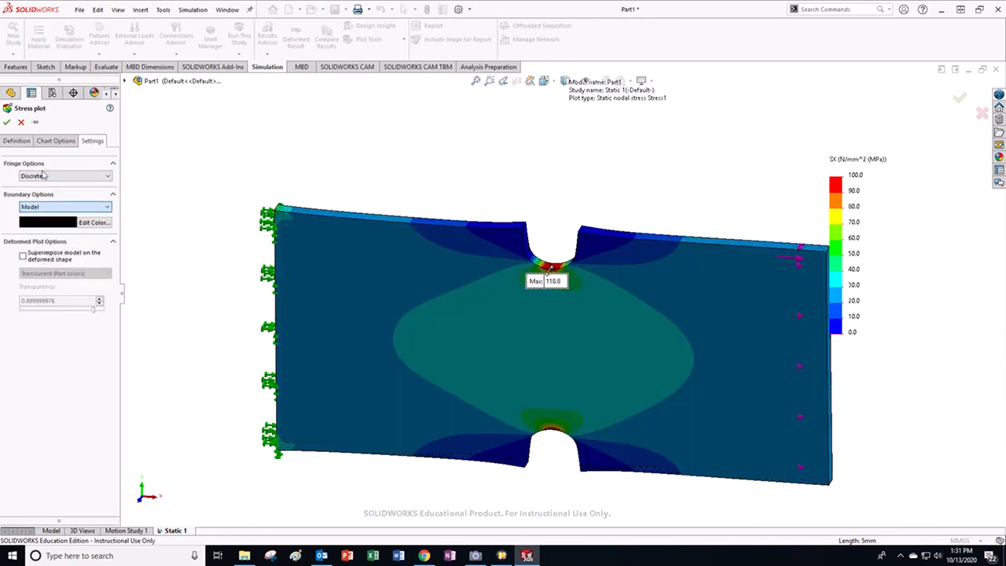
click(8, 124)
Step: Place the maximum stress label just above the upper notch opening, clear of the plate's stress contours
scroll(597, 311, down, 5)
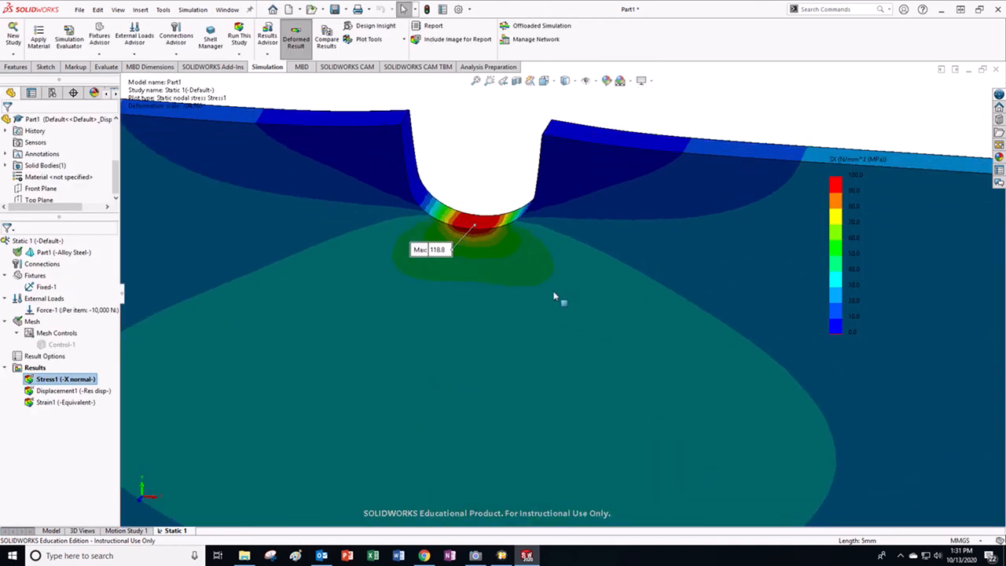
drag(470, 176, 472, 118)
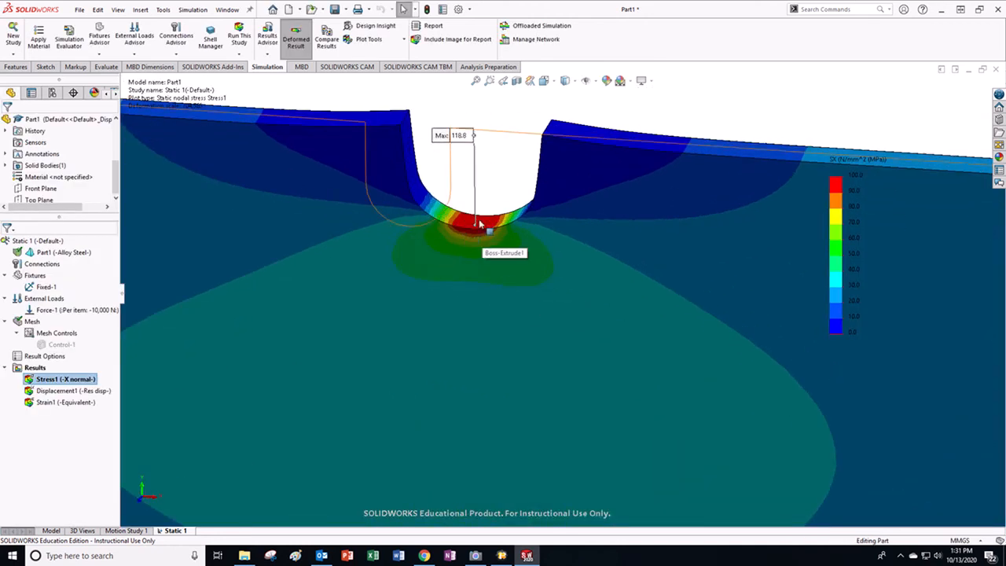
scroll(511, 358, up, 8)
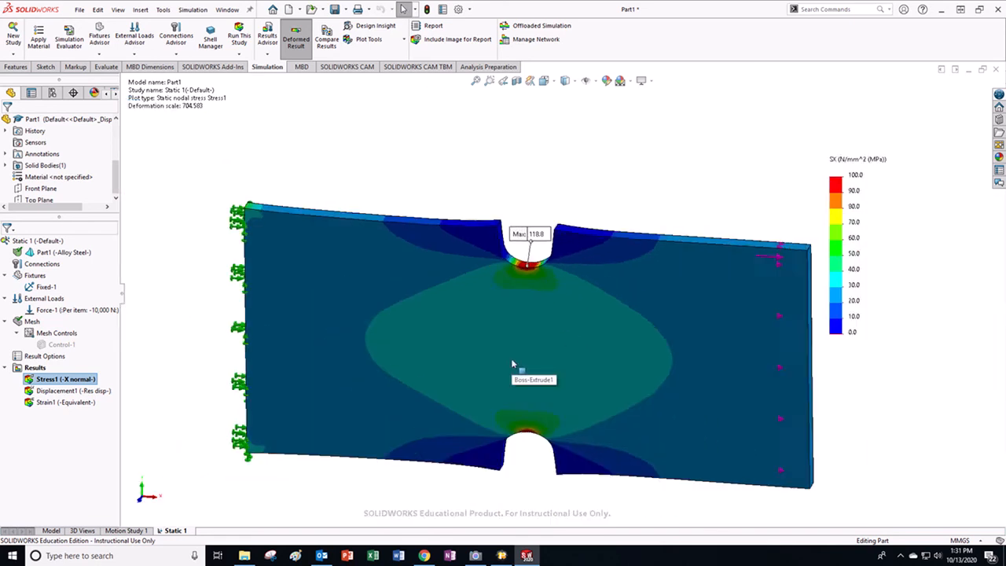
middle_drag(673, 422, 611, 352)
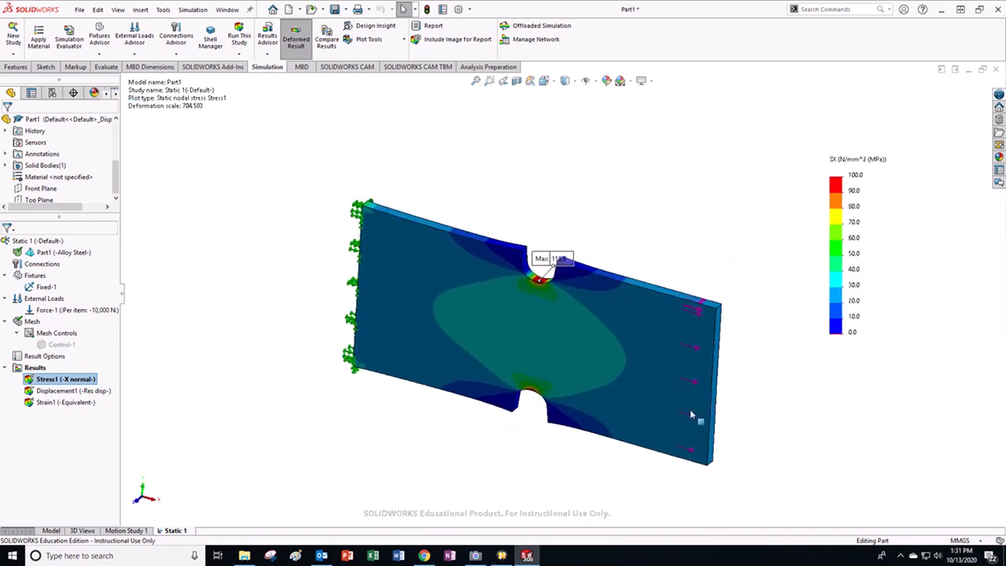
scroll(610, 353, down, 3)
drag(521, 228, 500, 220)
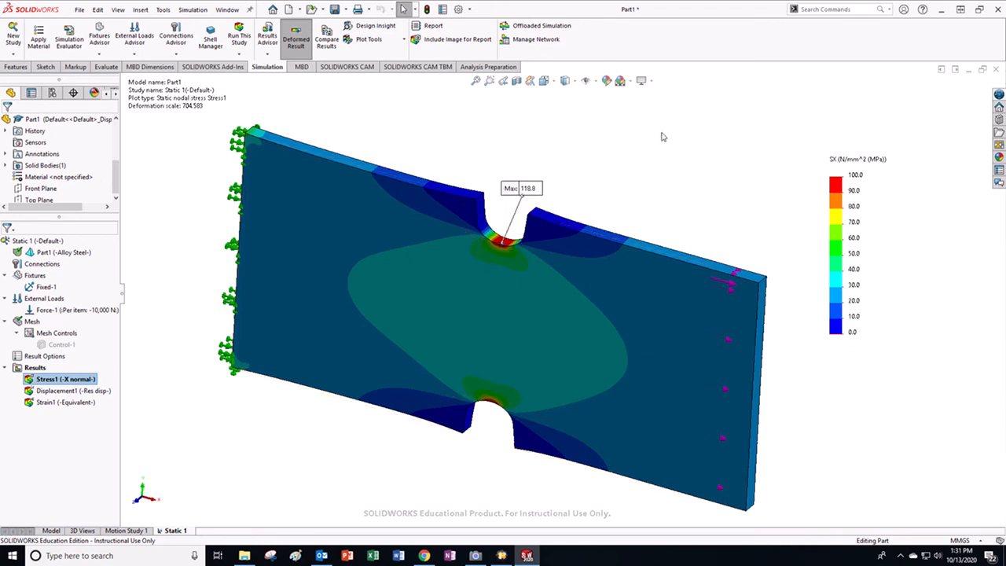
click(501, 556)
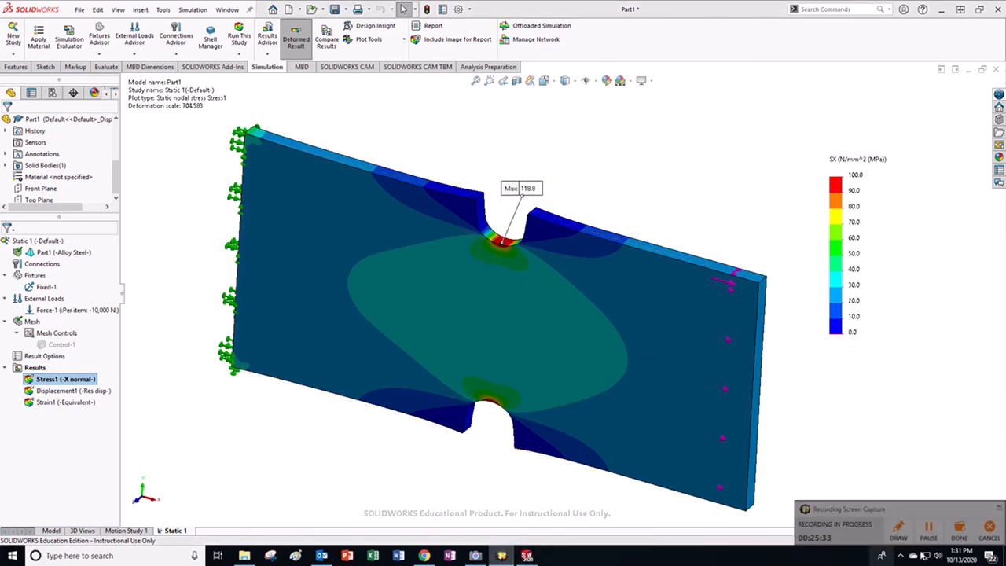